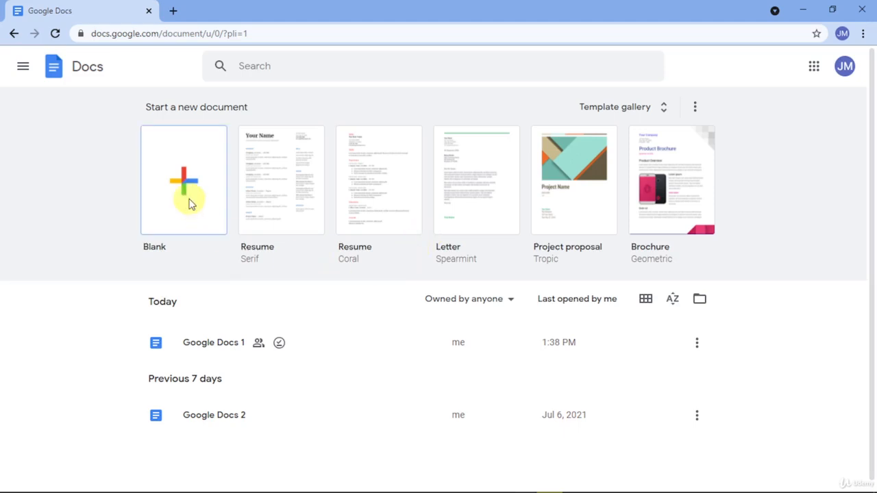
# Create a blank document and rename it "Invoice"
pyautogui.click(189, 202)
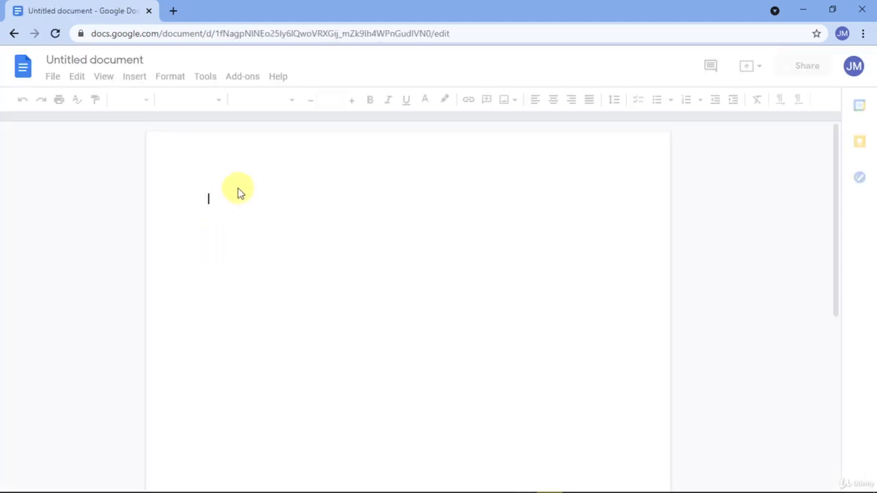
pyautogui.click(112, 59)
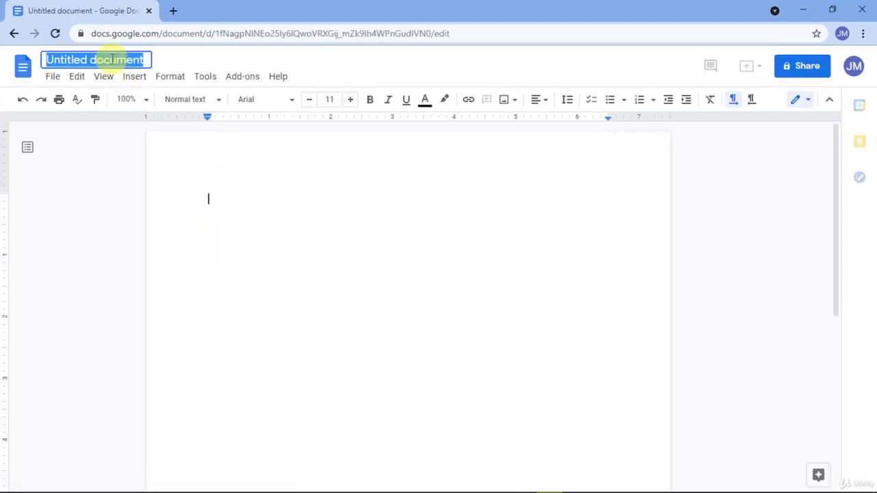
pyautogui.write('Invoice')
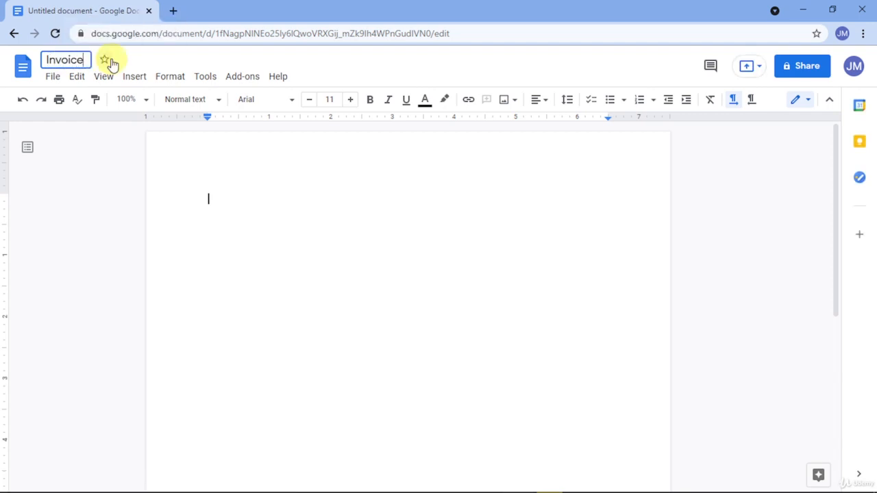
pyautogui.click(241, 187)
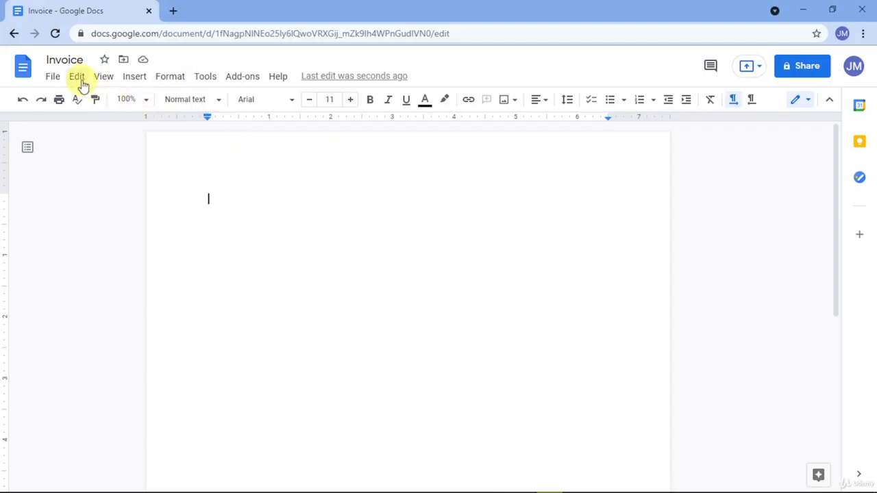
# Insert a table with one column and three rows into the Invoice document
pyautogui.click(127, 77)
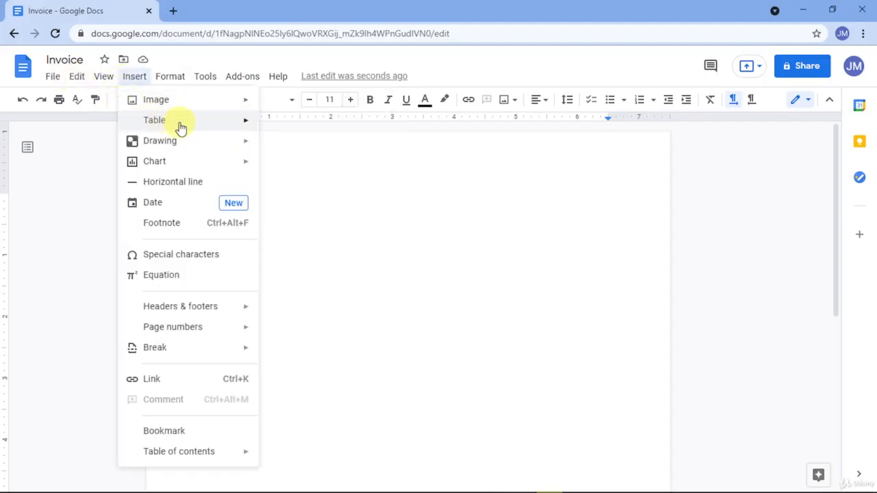
pyautogui.moveTo(239, 127)
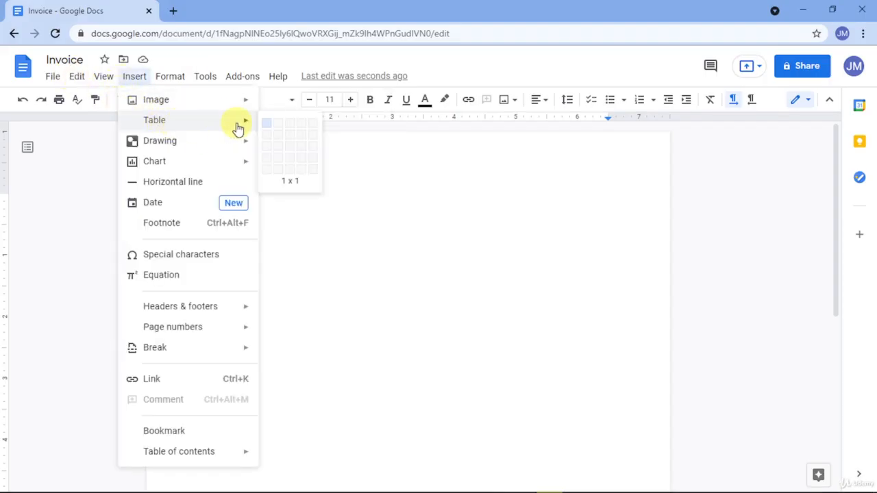
pyautogui.click(268, 152)
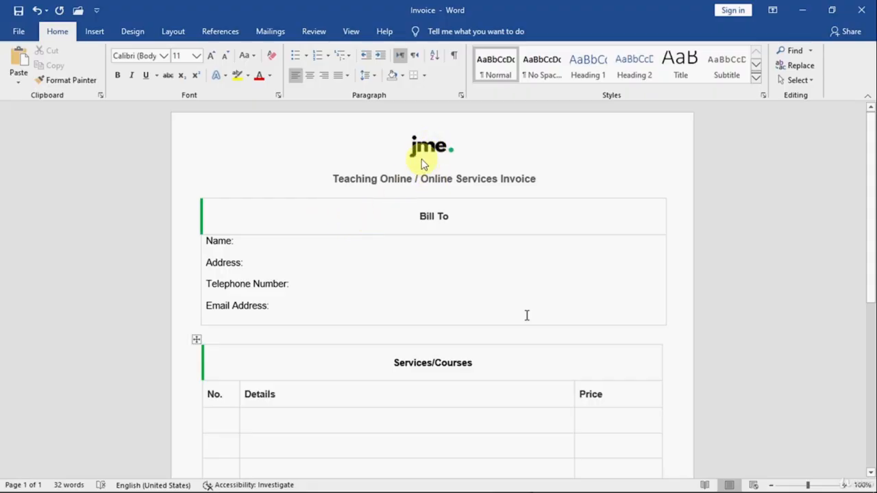
pyautogui.hotkey('alt', 'Tab')
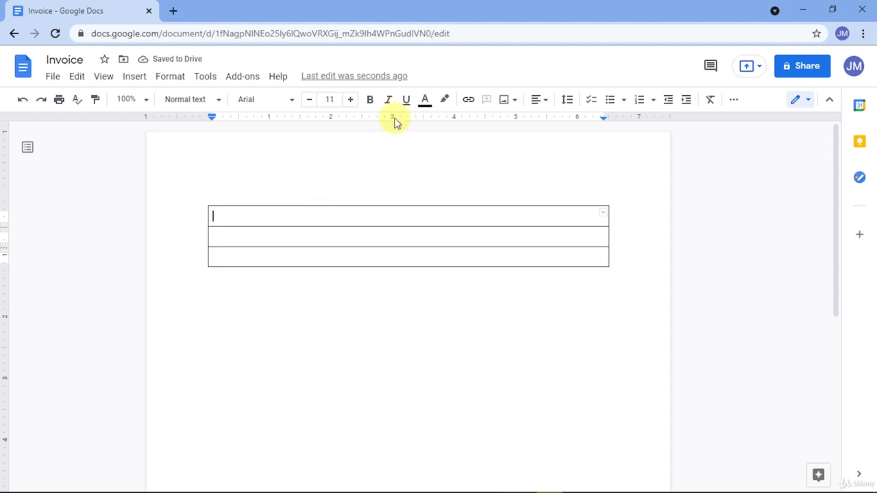
# Search the web for "logo" images and insert the green leaf logo into the table's first row
pyautogui.click(133, 77)
pyautogui.moveTo(164, 102)
pyautogui.click(321, 125)
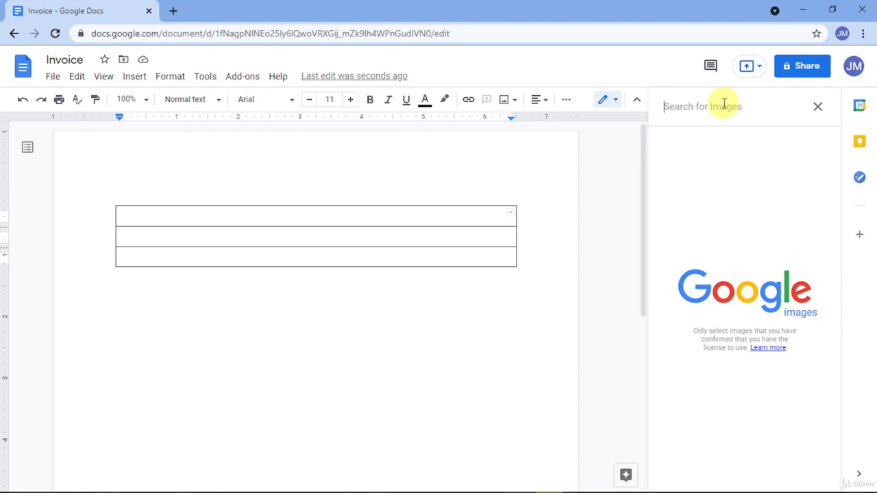
pyautogui.write('logo')
pyautogui.press('Return')
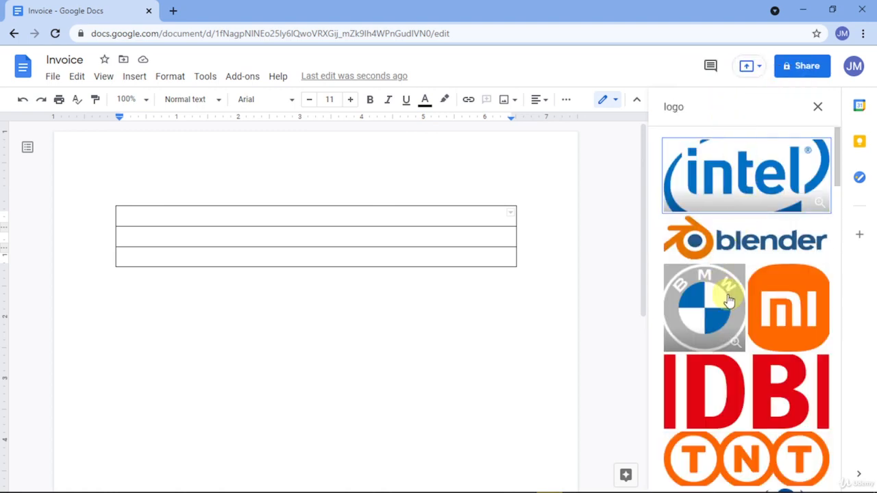
pyautogui.scroll(-4, 805, 316)
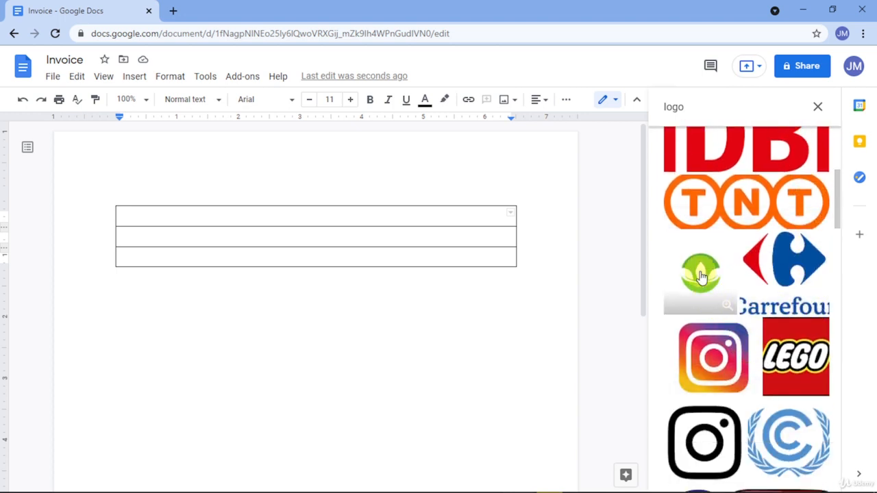
pyautogui.click(723, 302)
pyautogui.click(810, 475)
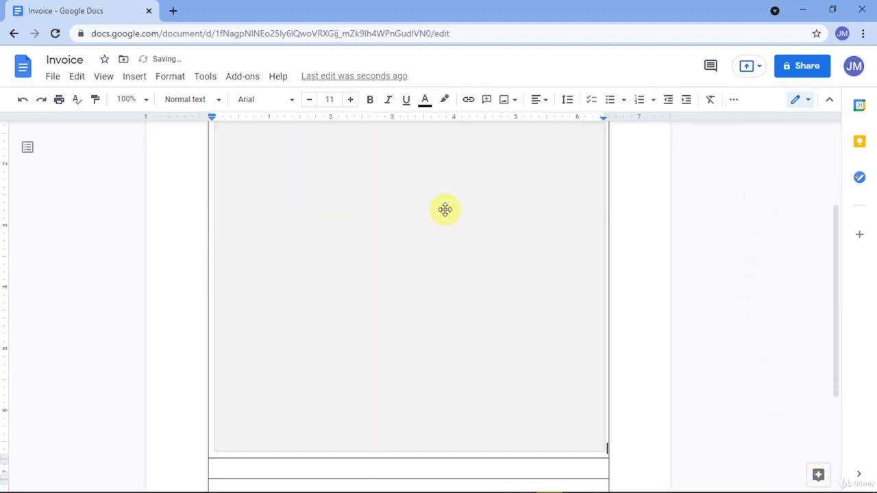
# Shrink the inserted logo proportionally to a small square inside the table's first row
pyautogui.click(471, 257)
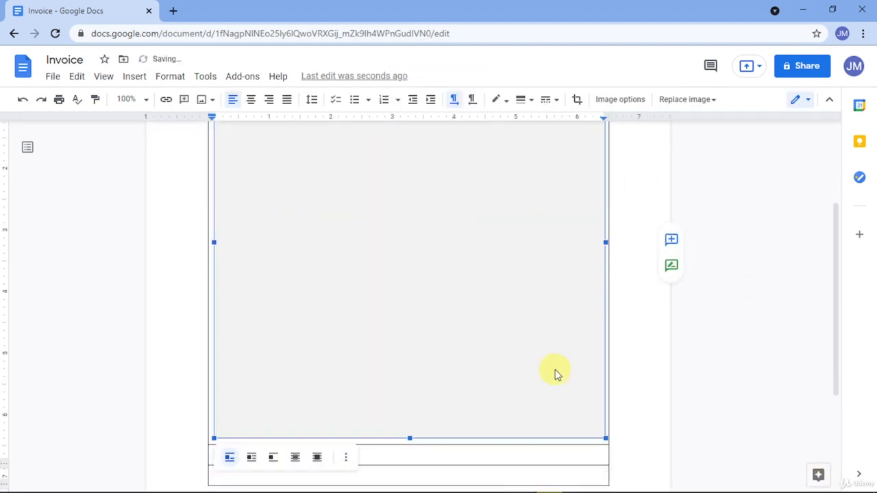
pyautogui.scroll(-1, 556, 374)
pyautogui.moveTo(606, 387); pyautogui.dragTo(389, 168)
pyautogui.scroll(2, 442, 241)
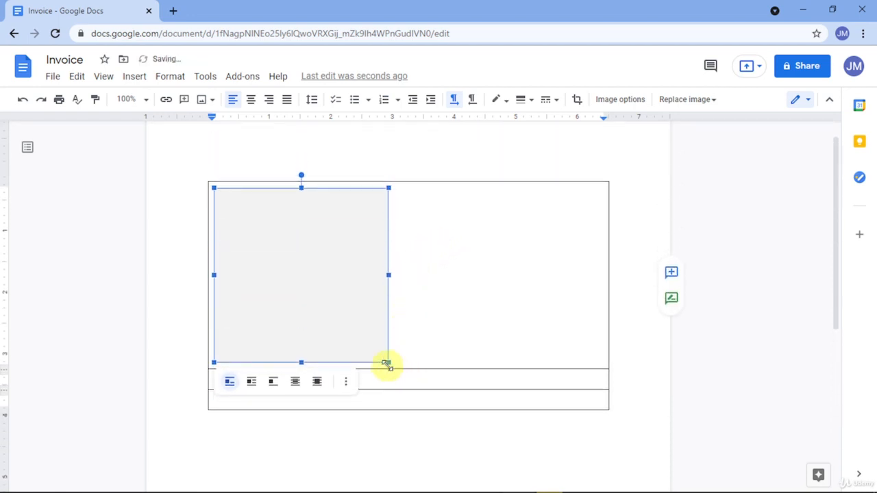
pyautogui.moveTo(387, 363); pyautogui.dragTo(253, 211)
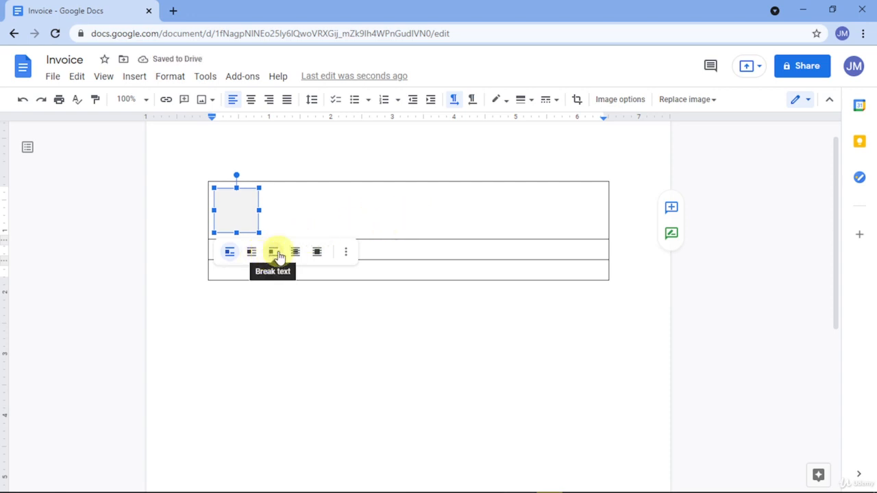
# Try the break, wrap, behind and in-front-of-text layouts on the logo, finishing with the in-line layout
pyautogui.click(276, 254)
pyautogui.click(251, 253)
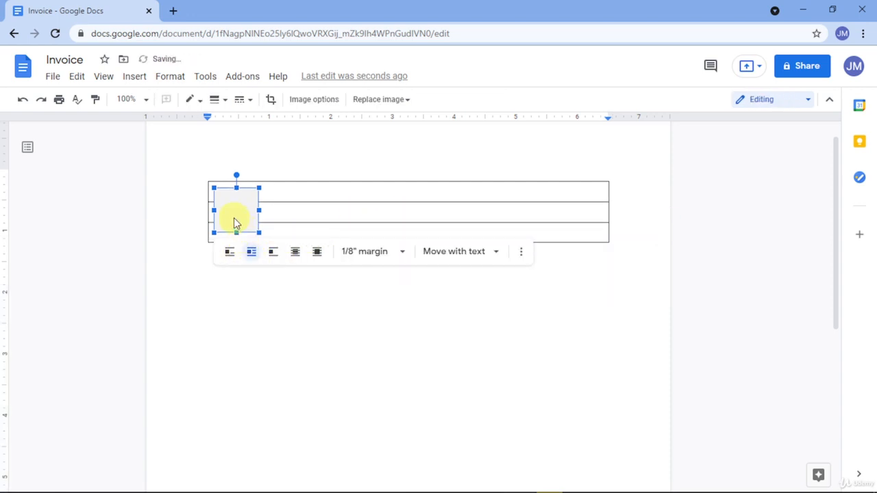
pyautogui.moveTo(235, 217); pyautogui.dragTo(253, 207)
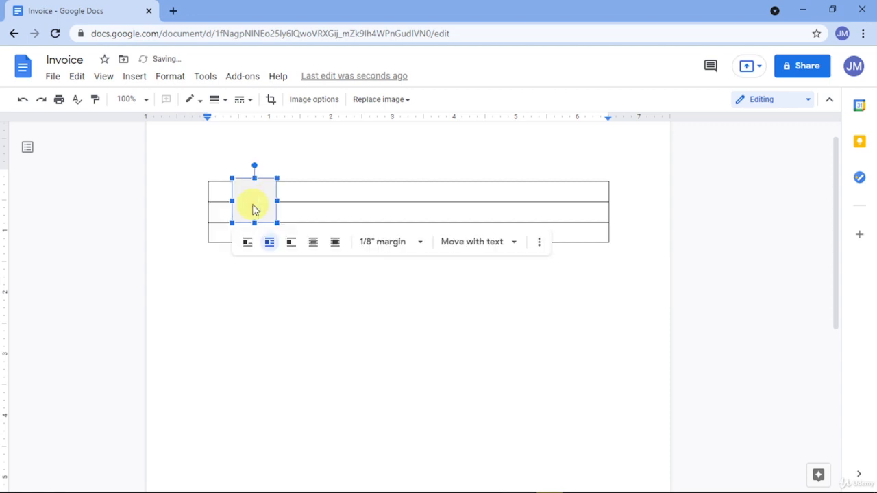
pyautogui.click(250, 245)
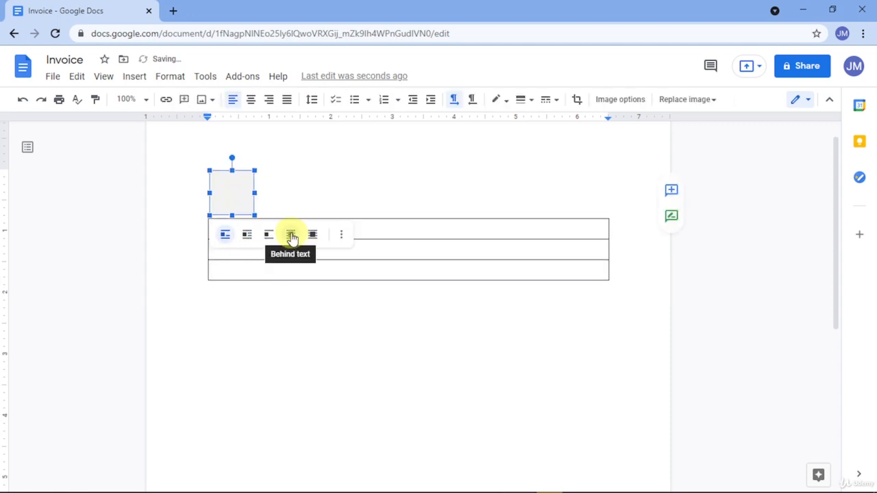
pyautogui.click(291, 237)
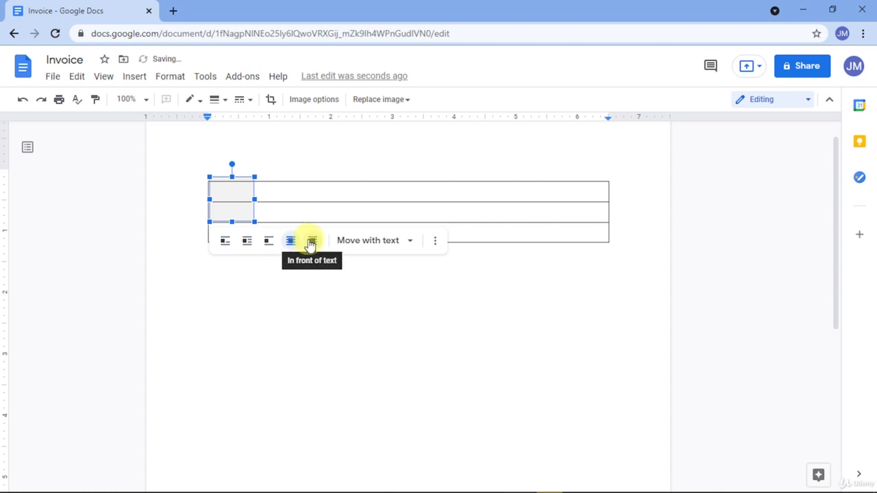
pyautogui.click(312, 241)
pyautogui.click(269, 243)
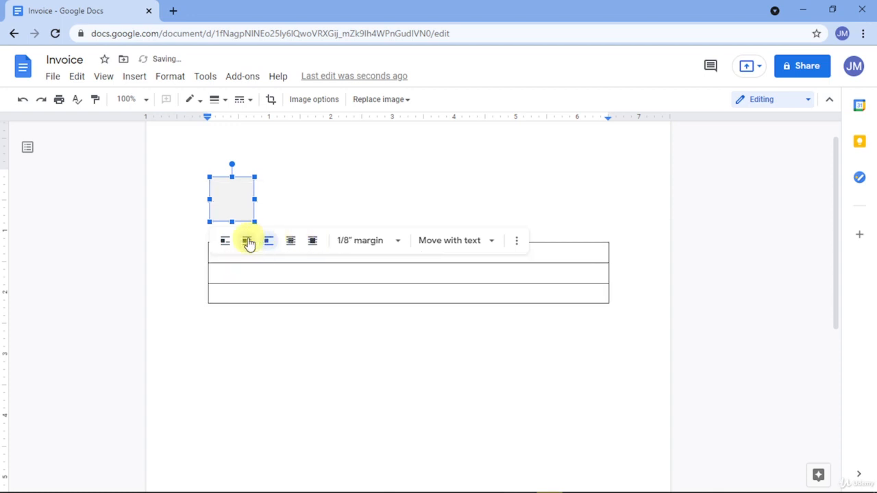
pyautogui.click(248, 243)
pyautogui.click(225, 239)
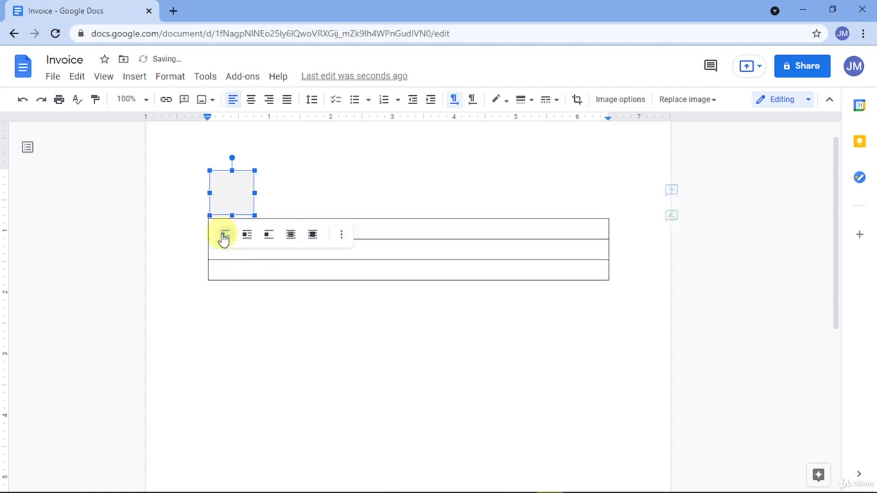
# Move the logo back into the table's first row and center it horizontally
pyautogui.moveTo(225, 195); pyautogui.dragTo(441, 232)
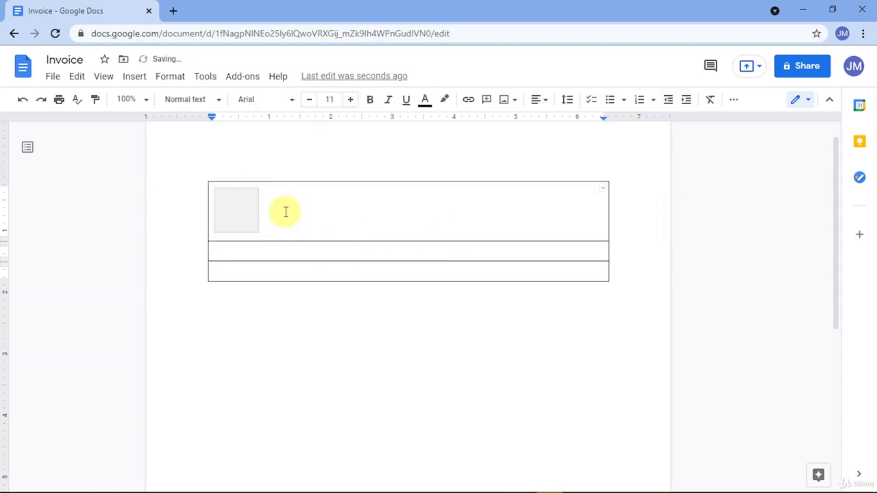
pyautogui.click(246, 210)
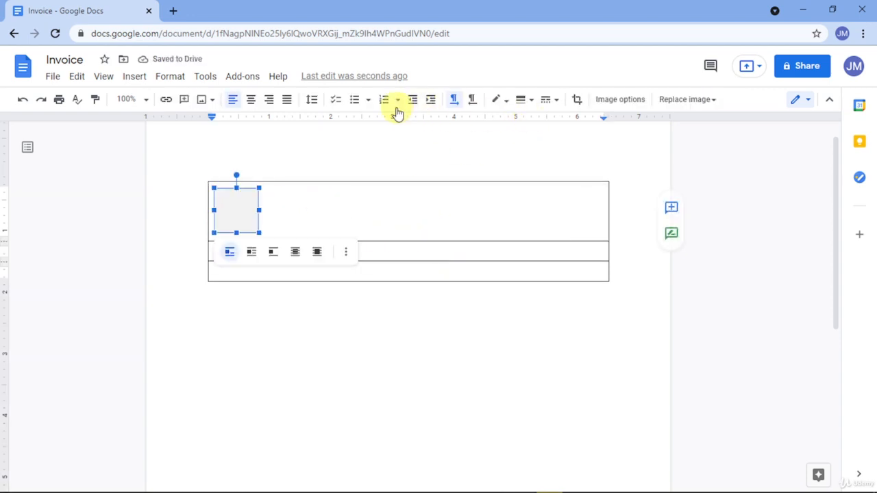
pyautogui.click(251, 101)
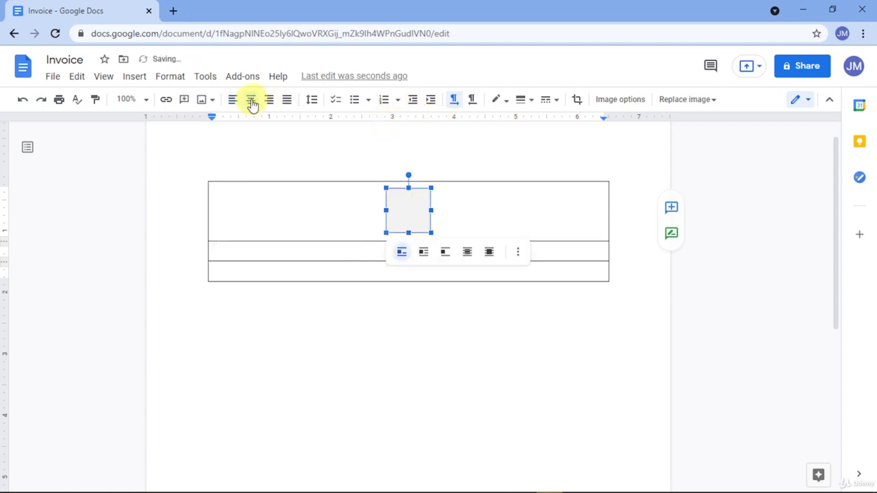
pyautogui.click(319, 252)
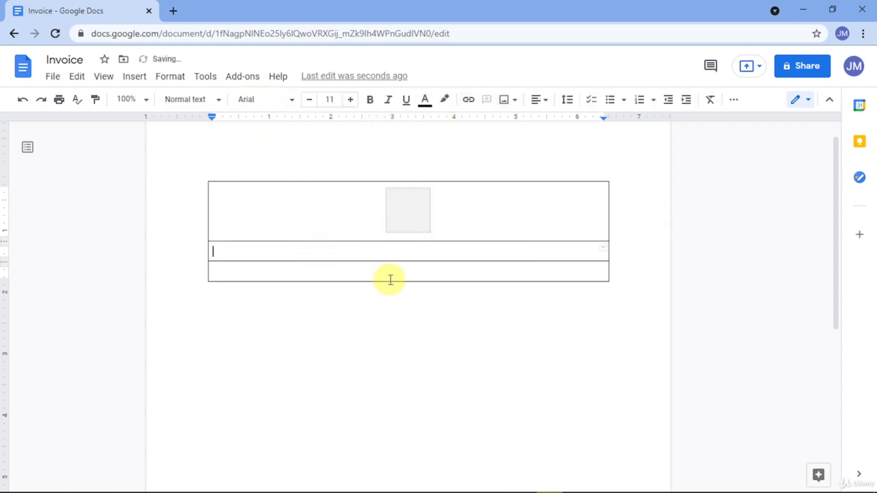
# Delete the logo from the first row and insert the green leaf logo there again from the web image results
pyautogui.click(404, 231)
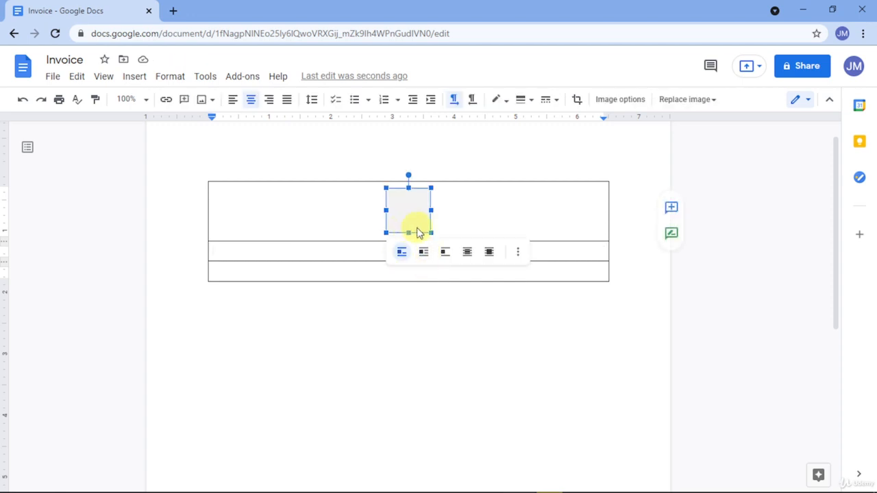
pyautogui.press('Delete')
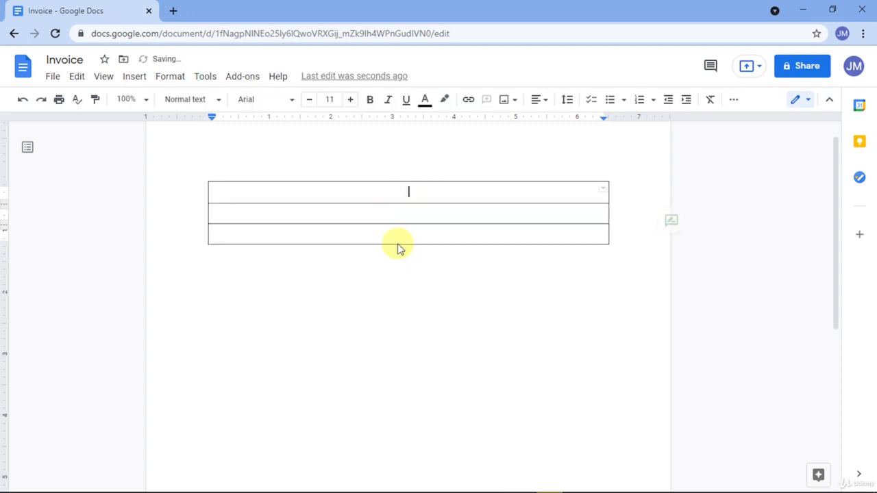
pyautogui.click(130, 78)
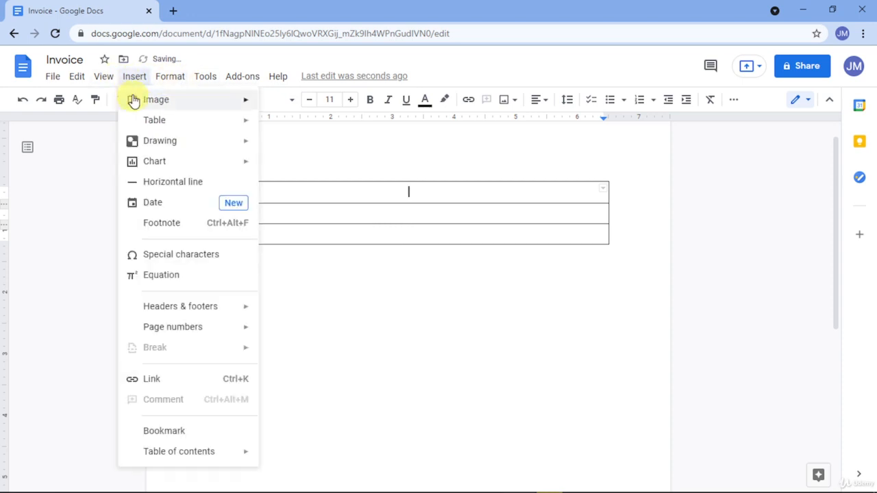
pyautogui.moveTo(172, 104)
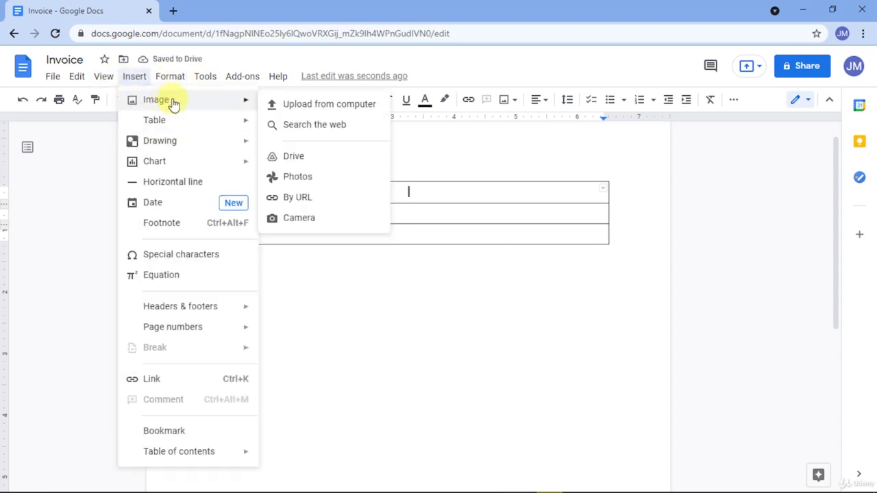
pyautogui.click(322, 128)
pyautogui.click(680, 269)
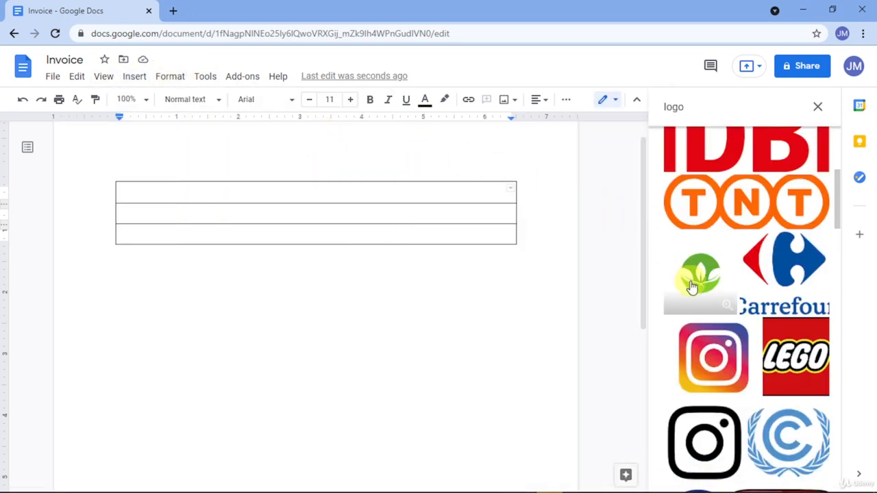
pyautogui.click(822, 480)
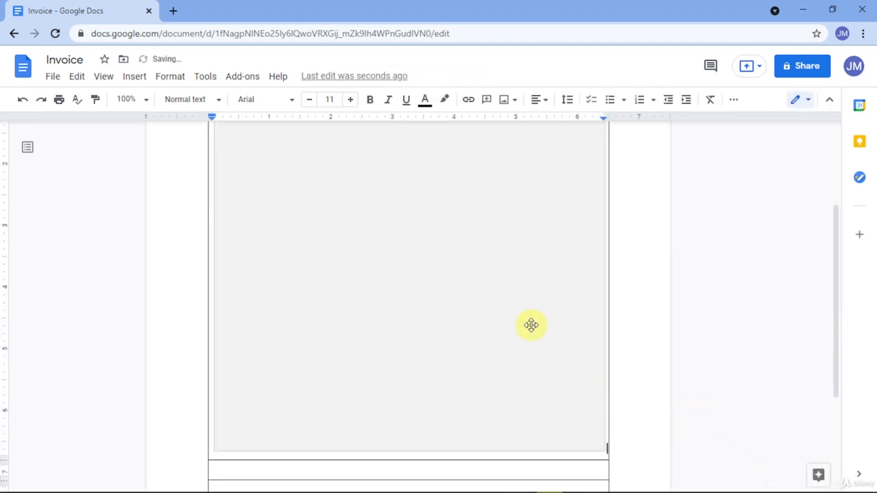
# Shrink the green leaf logo to a small size in the first row and add a blank line beneath it
pyautogui.click(538, 337)
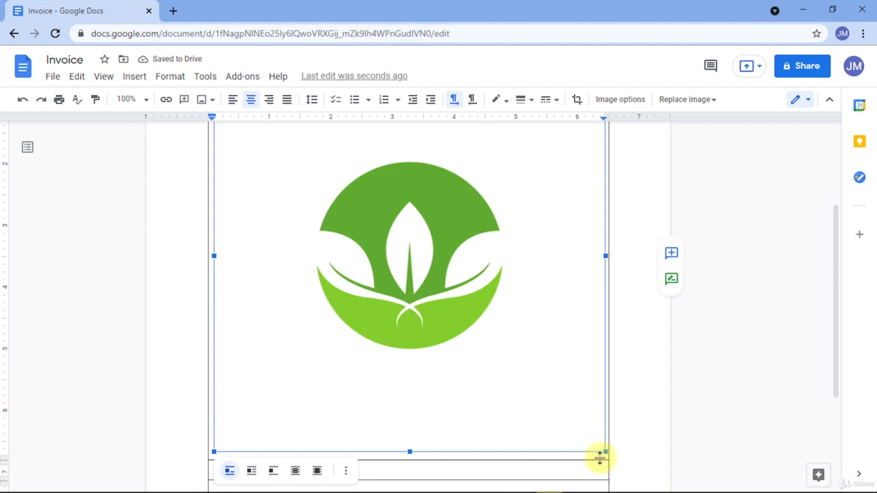
pyautogui.moveTo(604, 452); pyautogui.dragTo(328, 200)
pyautogui.scroll(1, 367, 234)
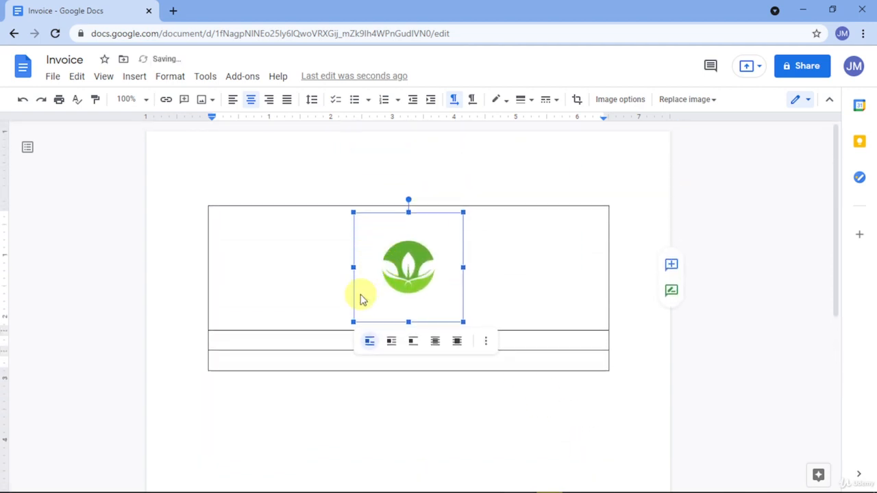
pyautogui.moveTo(353, 322); pyautogui.dragTo(440, 203)
pyautogui.click(477, 244)
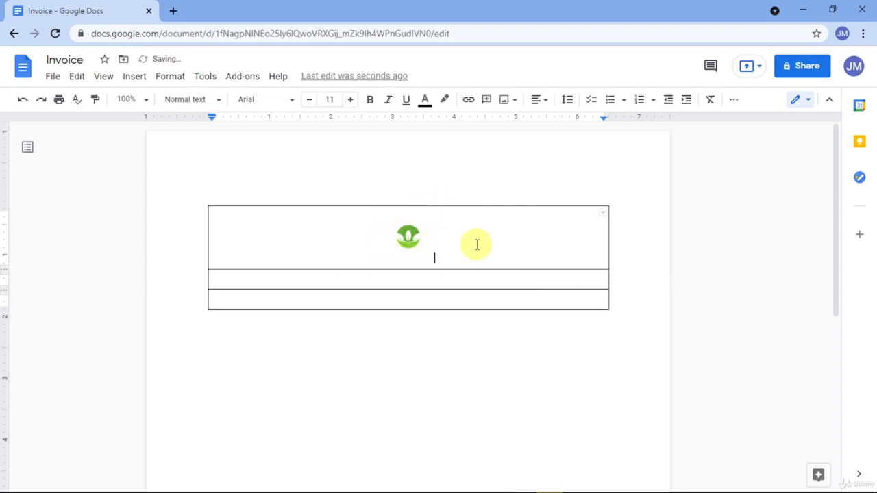
pyautogui.press('Return')
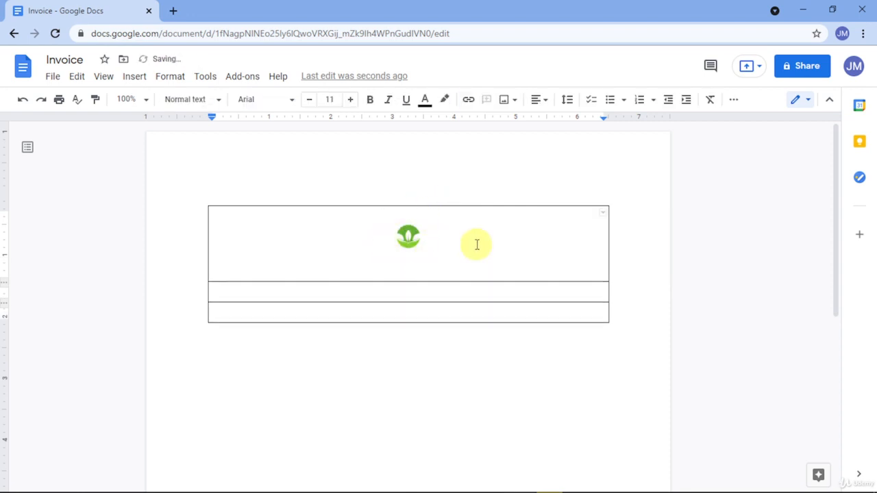
# Enter the store name "Green Land Store" on the line beneath the logo in the table's first row
pyautogui.write('Green Land S')
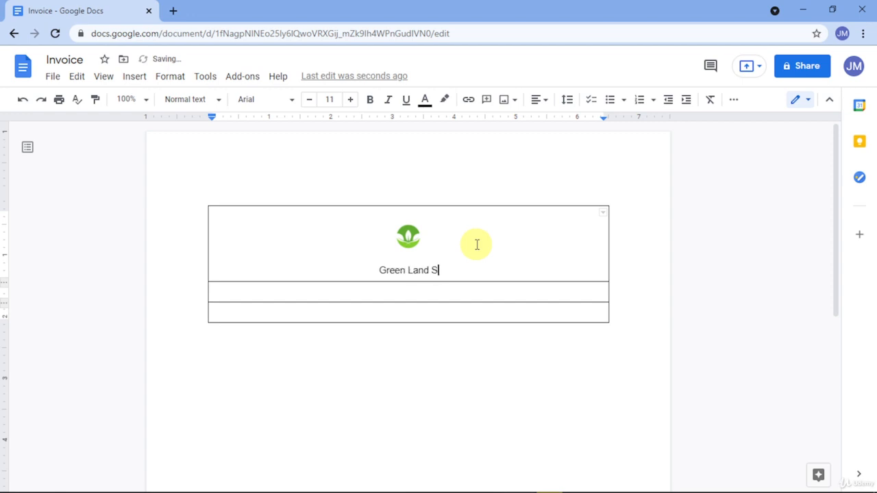
pyautogui.write('tore')
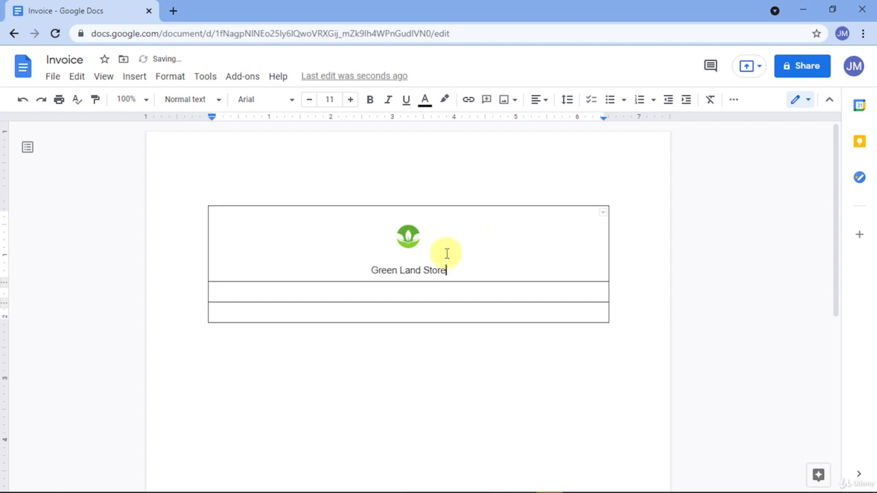
pyautogui.click(403, 270)
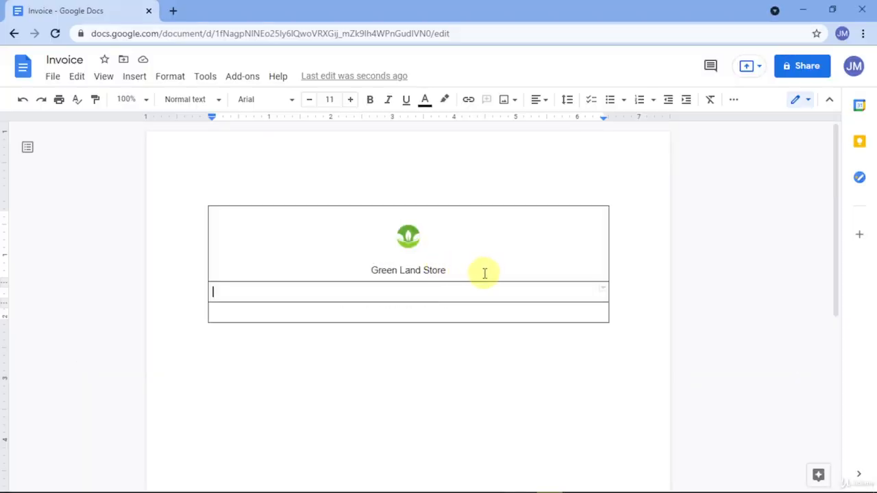
# Format the "Green Land Store" text in the Montserrat Semi Bold font
pyautogui.moveTo(484, 274); pyautogui.dragTo(377, 273)
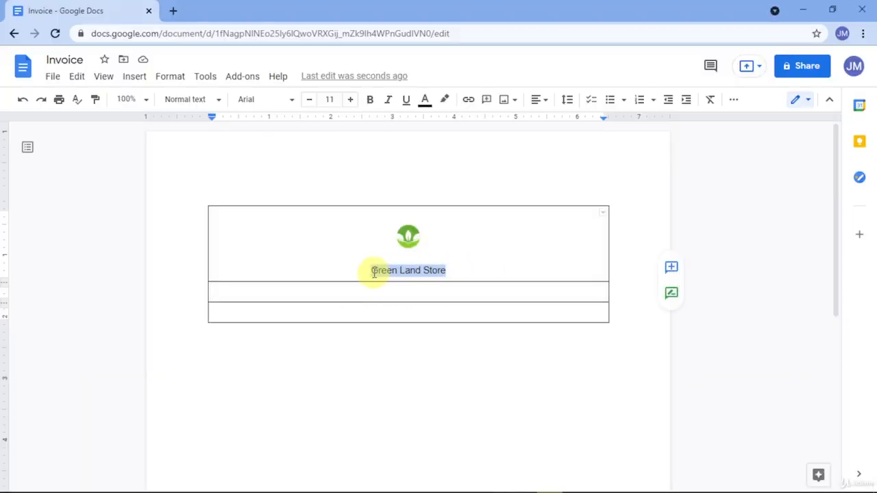
pyautogui.hotkey('ctrl', 'b')
pyautogui.click(270, 101)
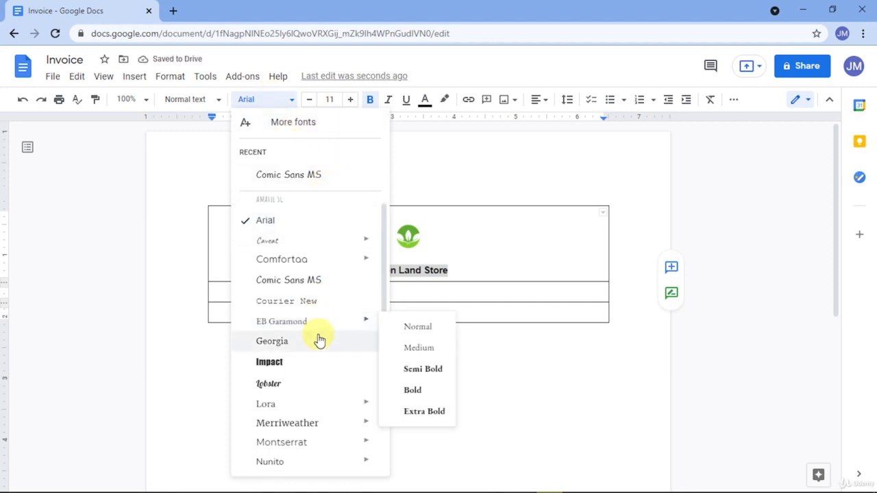
pyautogui.scroll(-3, 319, 340)
pyautogui.moveTo(327, 308)
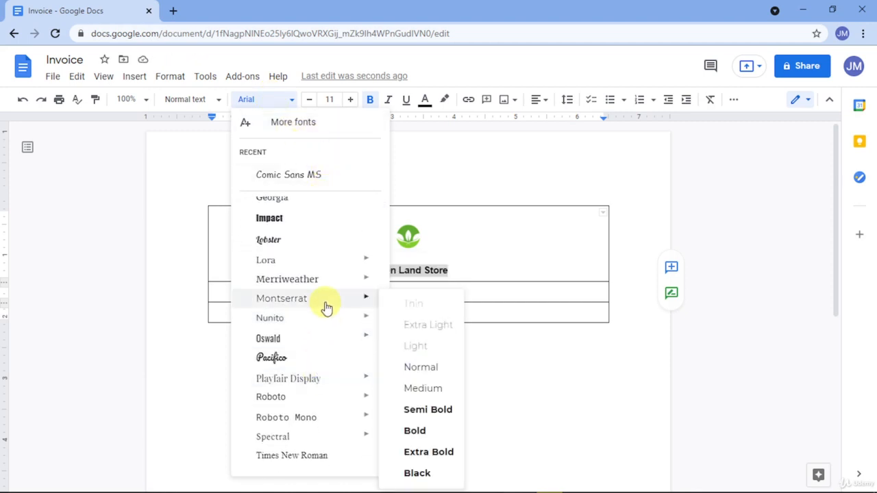
pyautogui.click(413, 411)
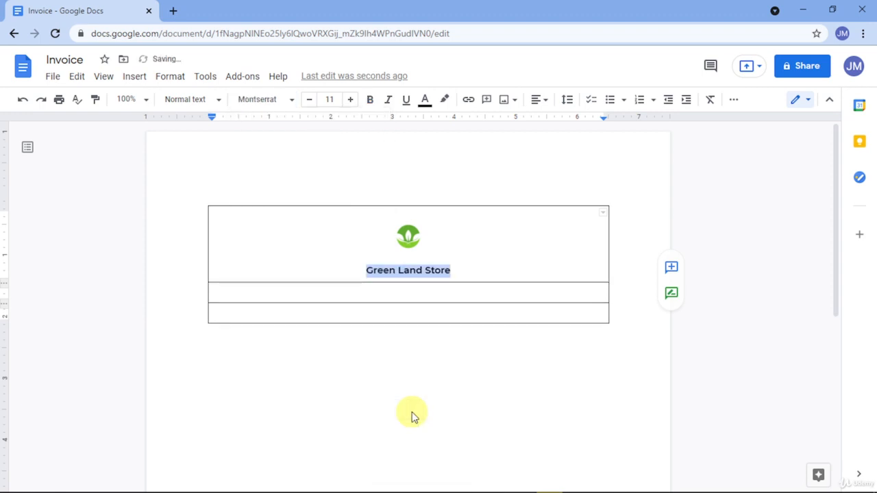
# Enter "Bill to" in the second row and the lines "Name:", "Address:", "Telephone:" and "Email Address:" in the third row
pyautogui.click(384, 295)
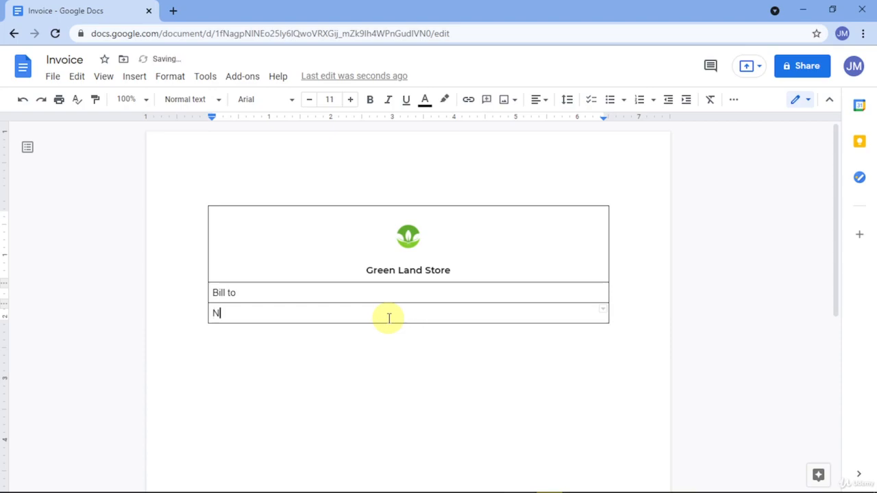
pyautogui.press('Return')
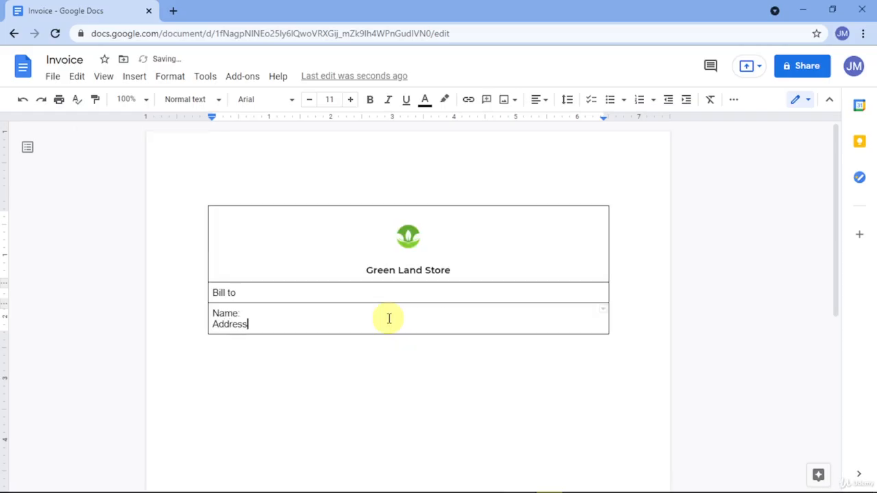
pyautogui.press('Return')
pyautogui.write('Telephone:')
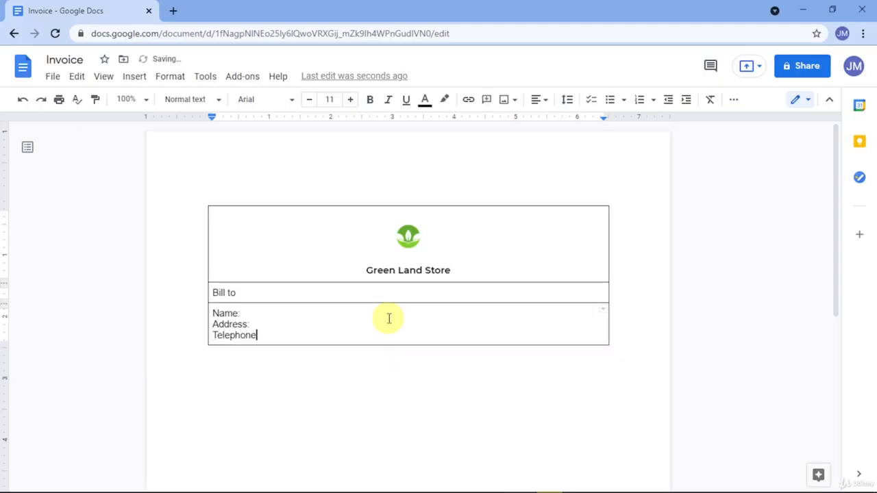
pyautogui.press('Return')
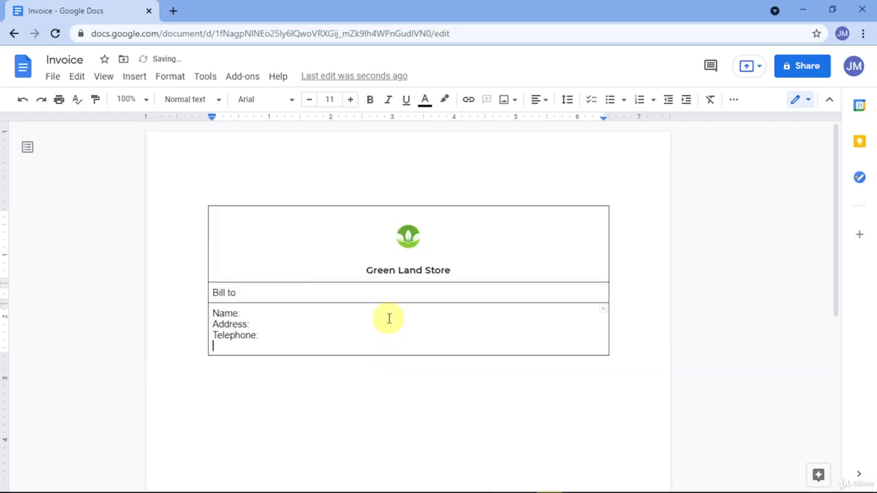
pyautogui.write('Email Address:')
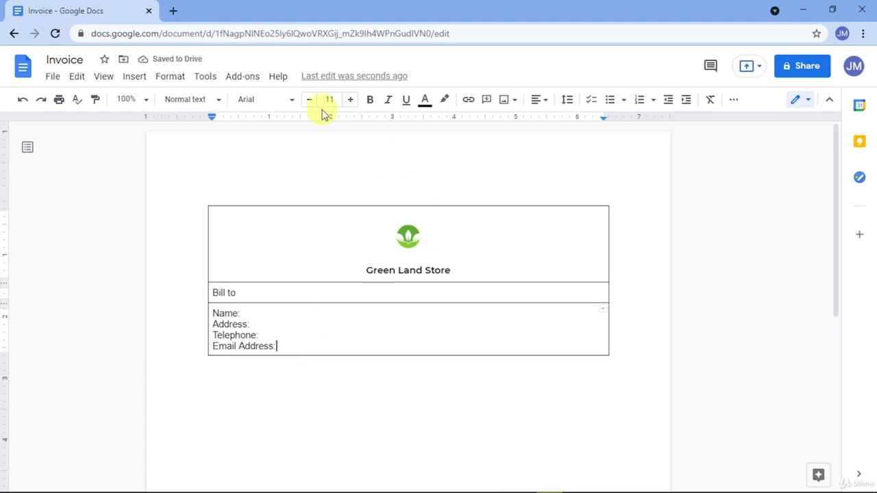
# Try centering the "Email Address:" line in the third row and undo that alignment
pyautogui.click(540, 101)
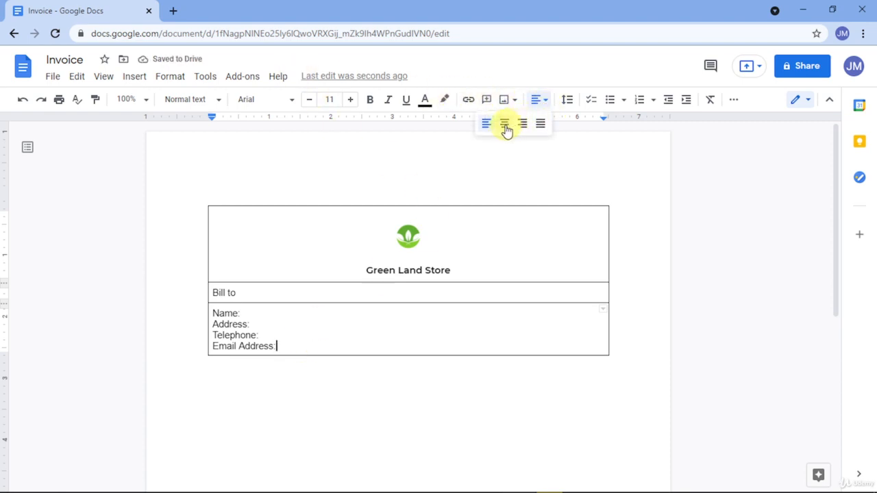
pyautogui.click(505, 128)
pyautogui.click(269, 334)
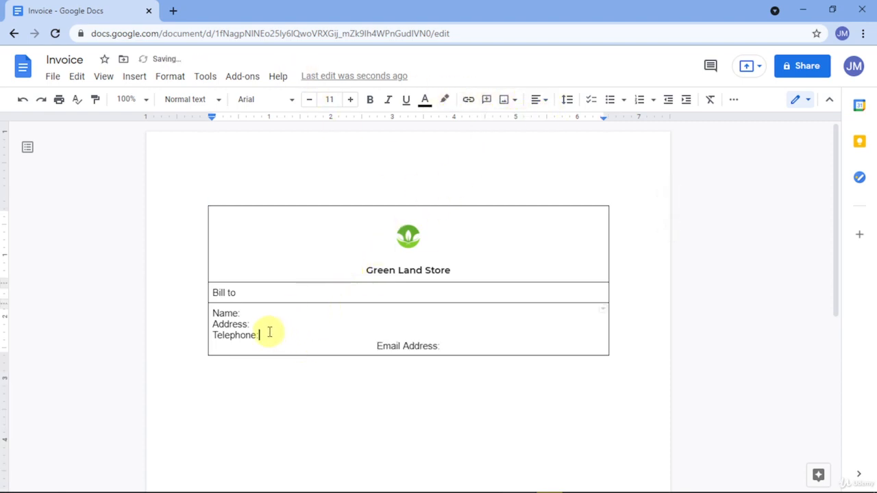
pyautogui.moveTo(269, 334); pyautogui.dragTo(231, 310)
pyautogui.hotkey('ctrl', 'z')
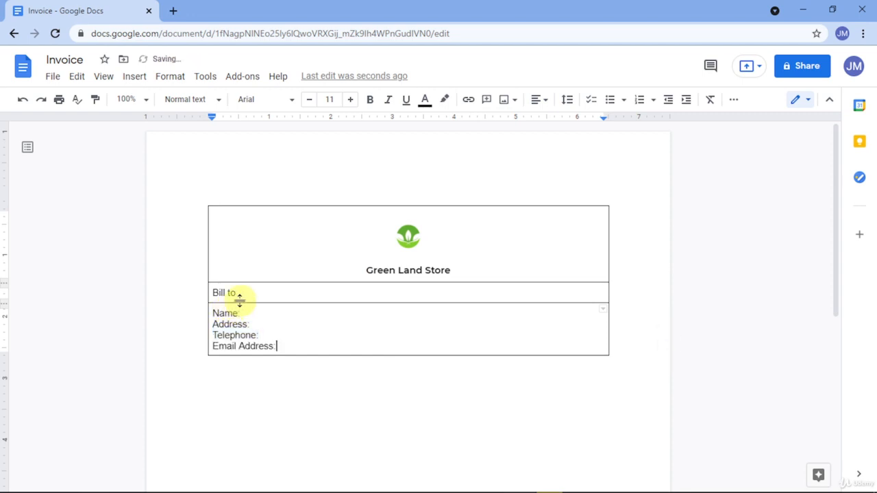
# Center the "Bill to" text horizontally in the table's second row
pyautogui.click(241, 300)
pyautogui.click(540, 100)
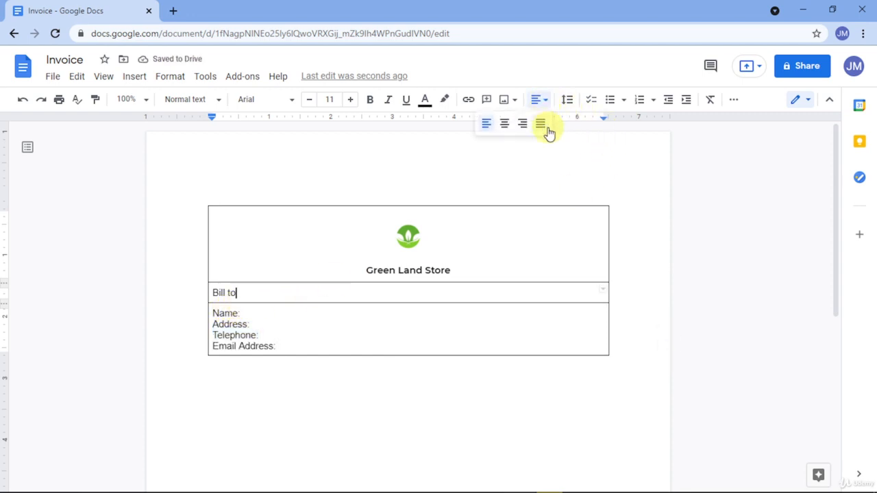
pyautogui.click(513, 125)
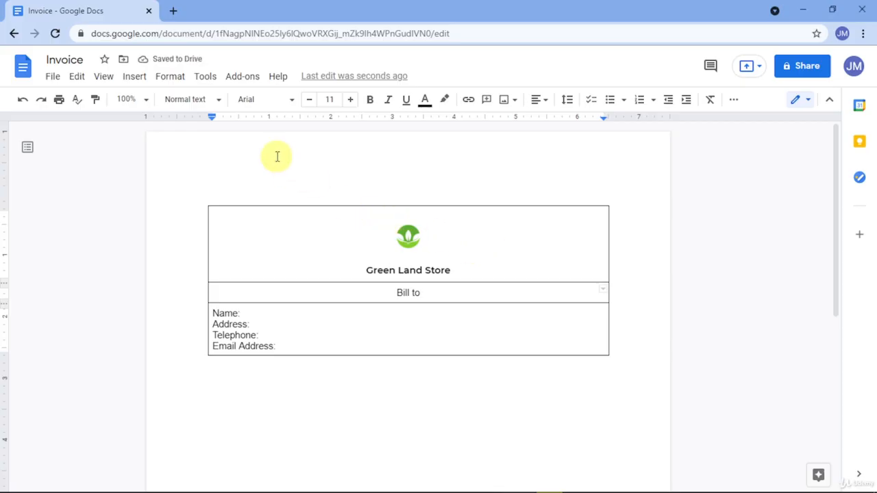
# Set the whole document's paper size to A4 (8.27" x 11.69") in the page setup
pyautogui.click(165, 81)
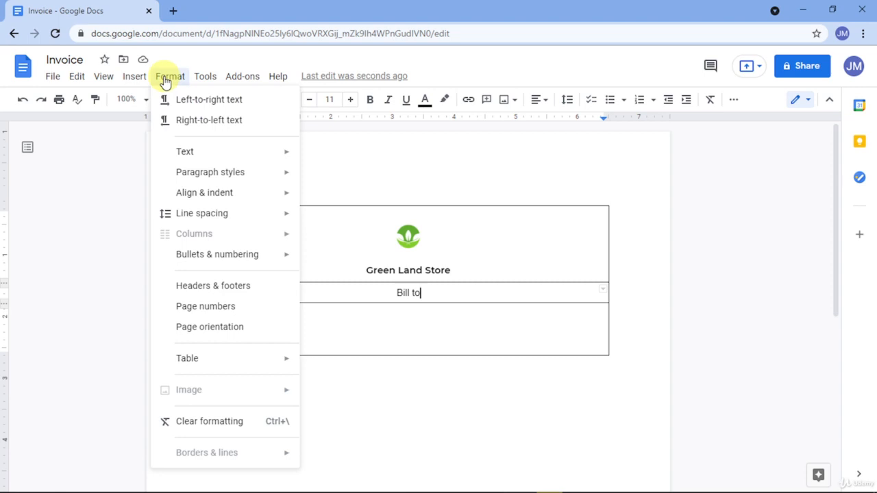
pyautogui.click(50, 80)
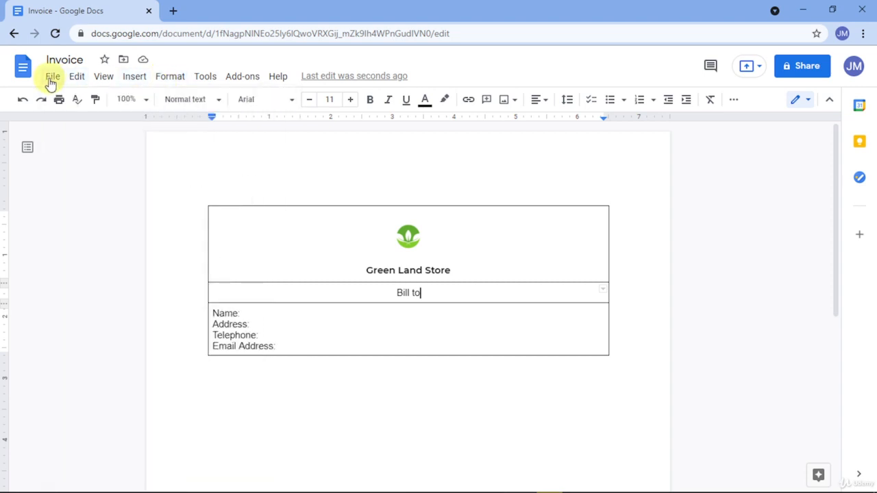
pyautogui.click(50, 80)
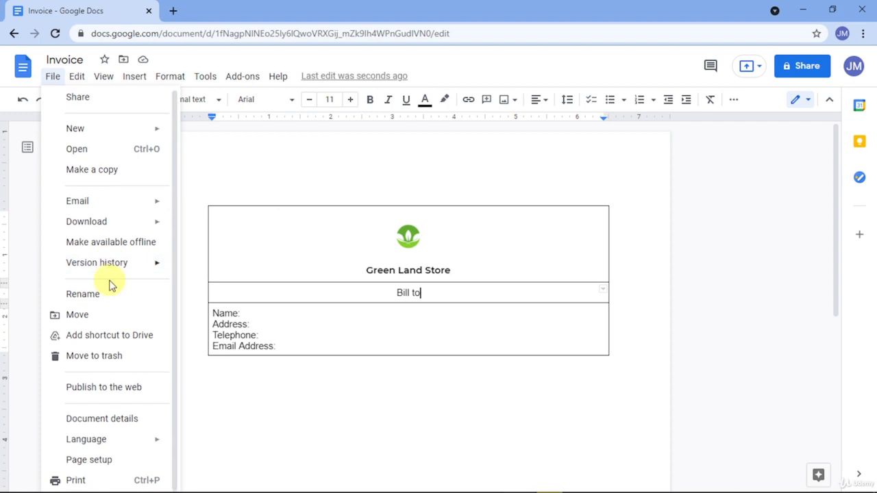
pyautogui.click(107, 460)
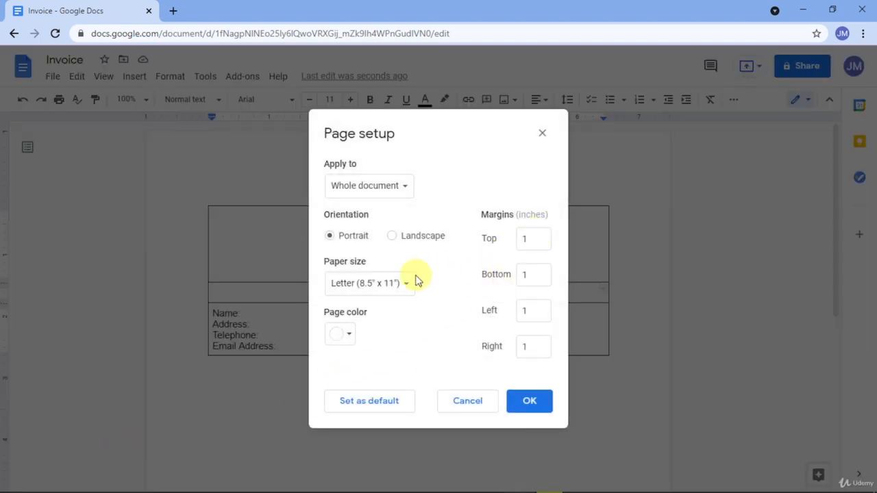
pyautogui.click(384, 285)
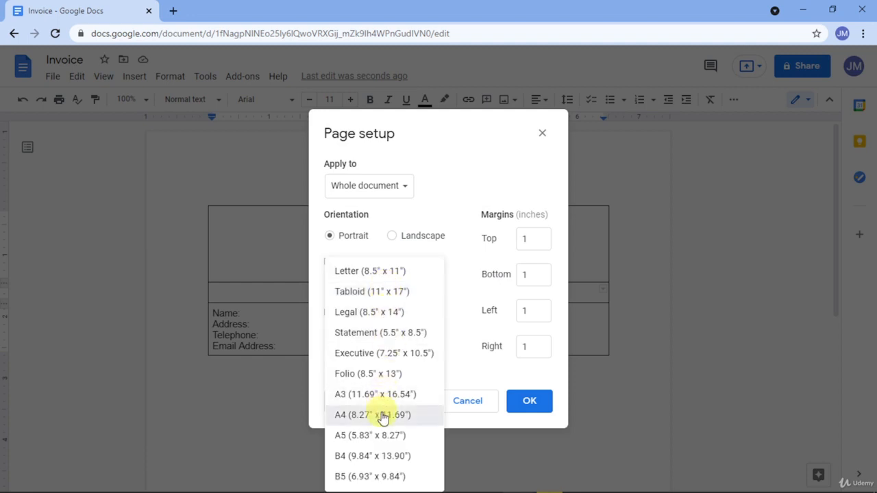
pyautogui.click(383, 415)
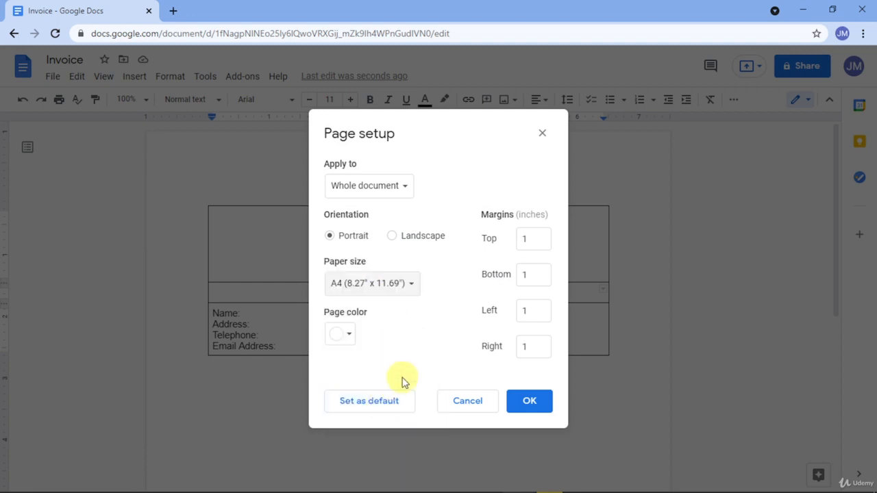
# Set the page's top and bottom margins to 0 inches and apply the page setup
pyautogui.click(522, 240)
pyautogui.write('0')
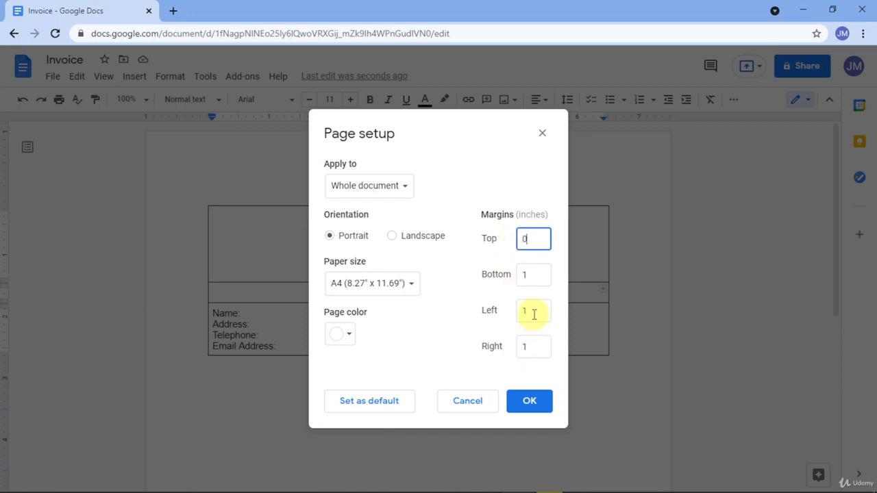
pyautogui.click(538, 275)
pyautogui.write('0')
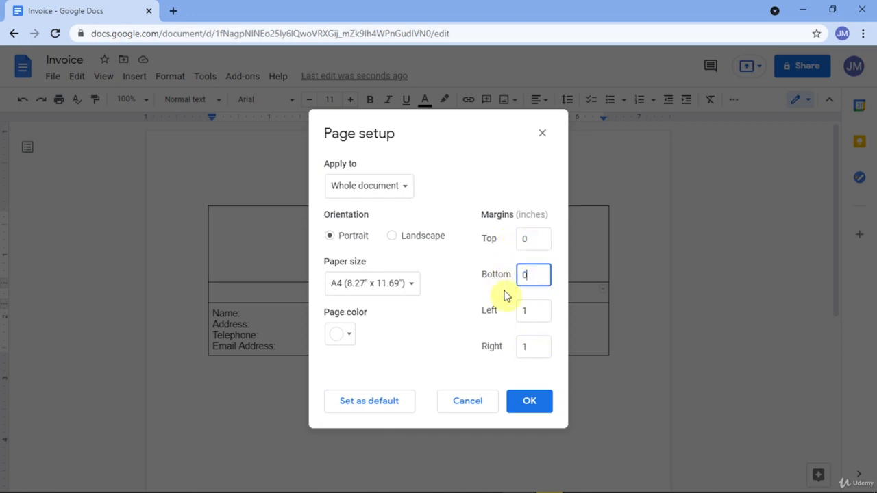
pyautogui.click(533, 411)
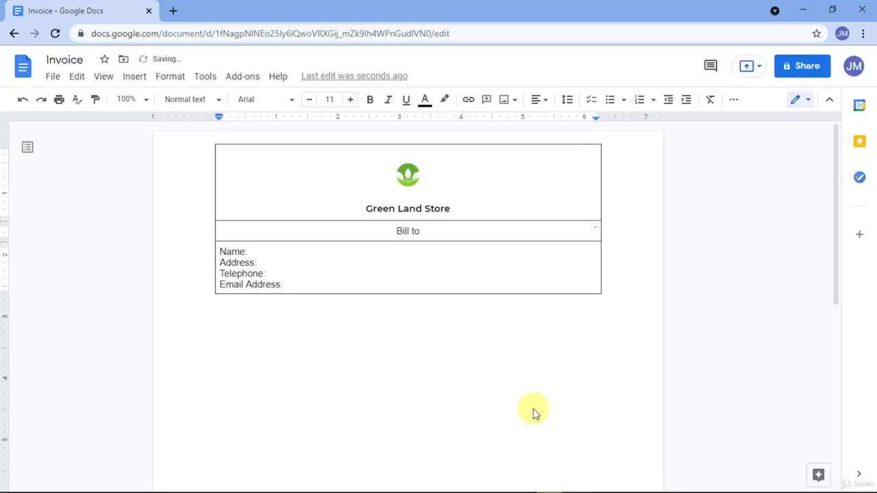
# Set the page's left and right margins to 0 inches in the page setup
pyautogui.click(53, 76)
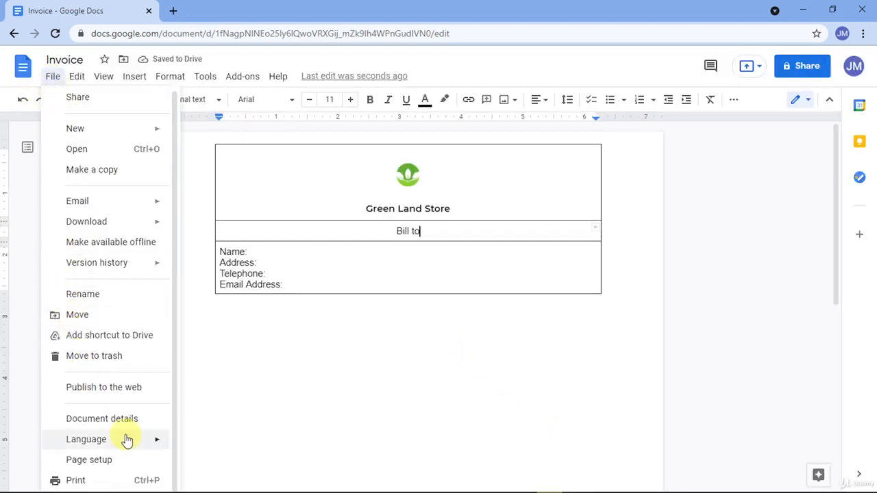
pyautogui.click(127, 460)
pyautogui.doubleClick(525, 310)
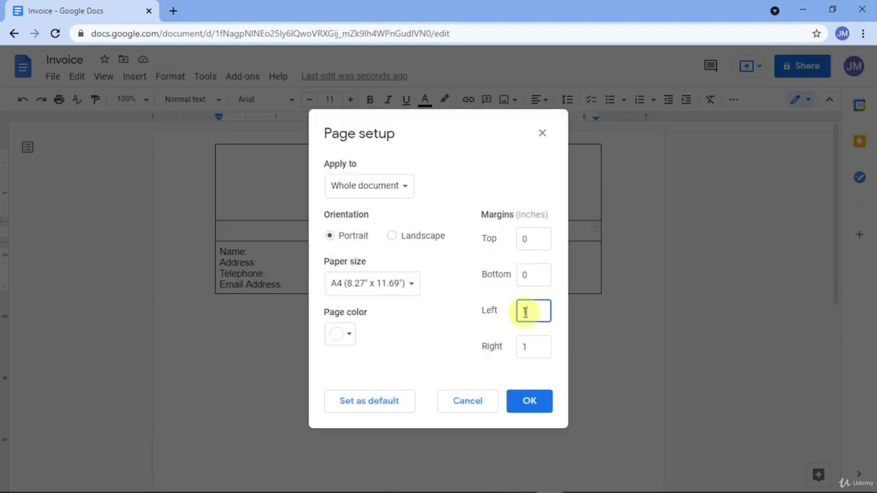
pyautogui.write('0')
pyautogui.doubleClick(524, 346)
pyautogui.write('0')
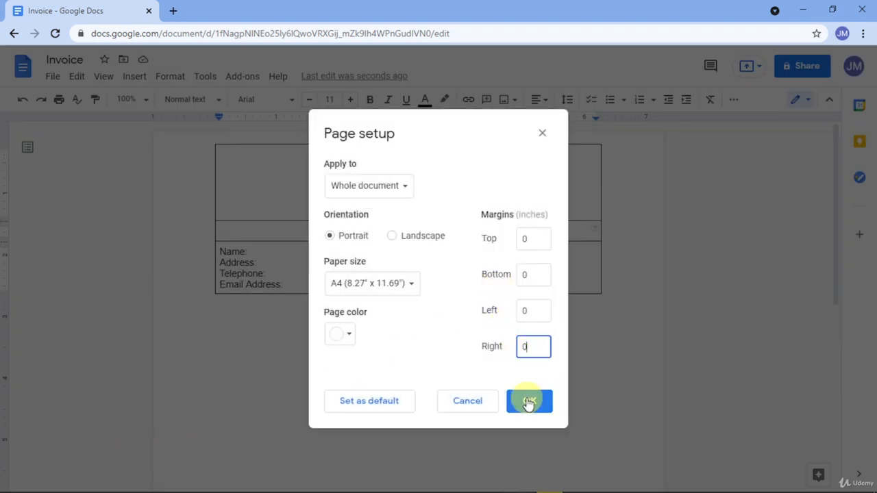
pyautogui.click(528, 402)
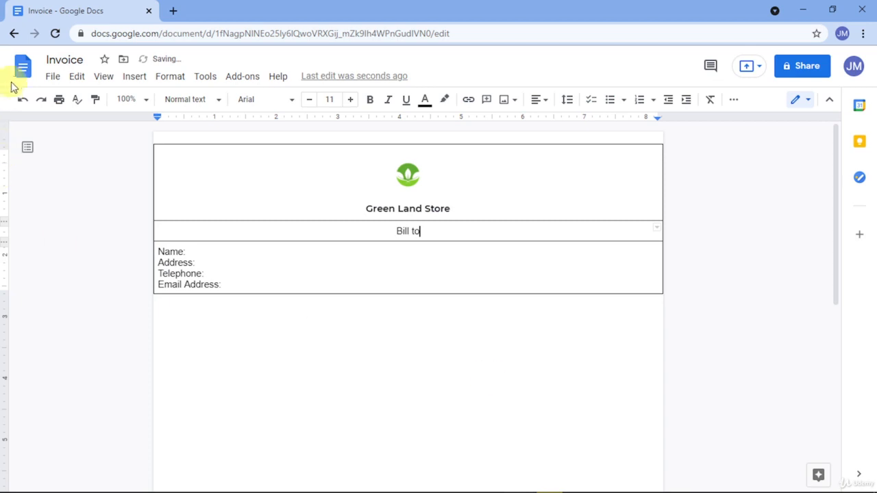
# Set the page's left and right margins to 0.5 inches in the page setup
pyautogui.click(45, 77)
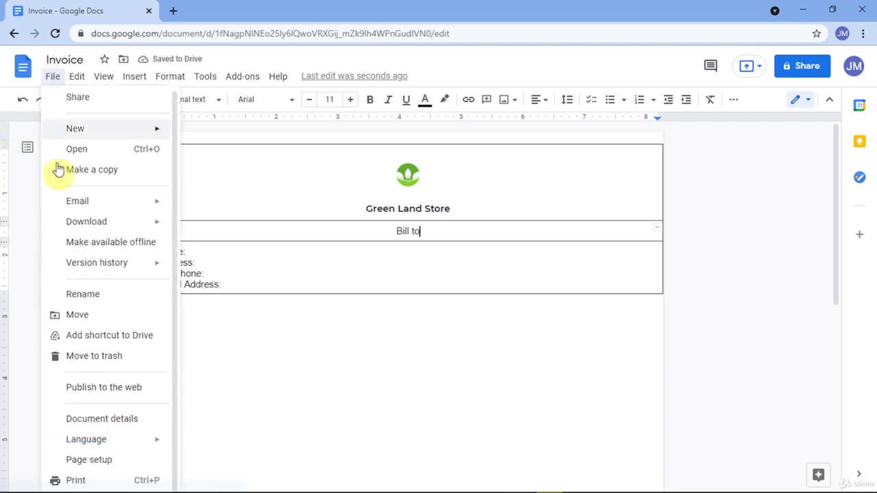
pyautogui.click(99, 458)
pyautogui.doubleClick(521, 310)
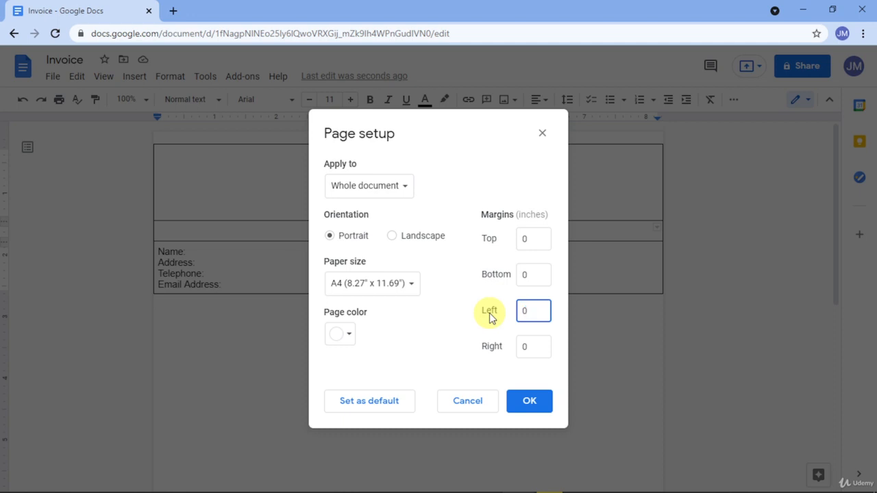
pyautogui.write('0.5')
pyautogui.doubleClick(520, 347)
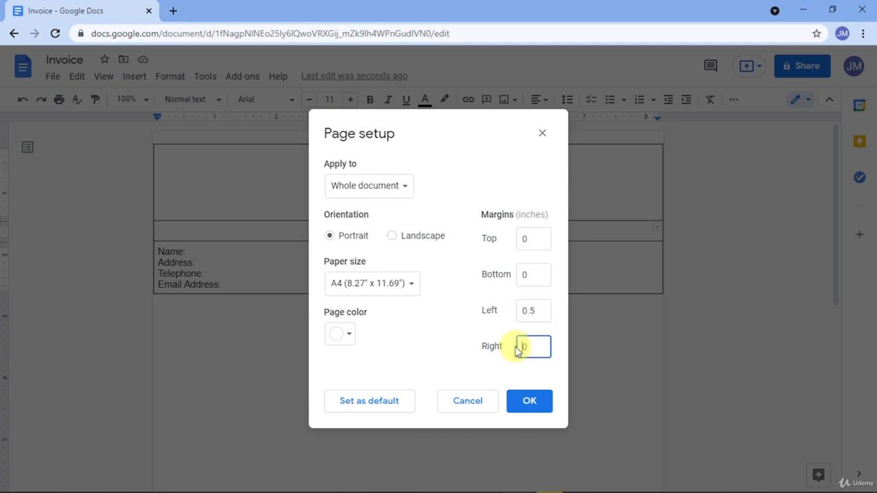
pyautogui.click(527, 401)
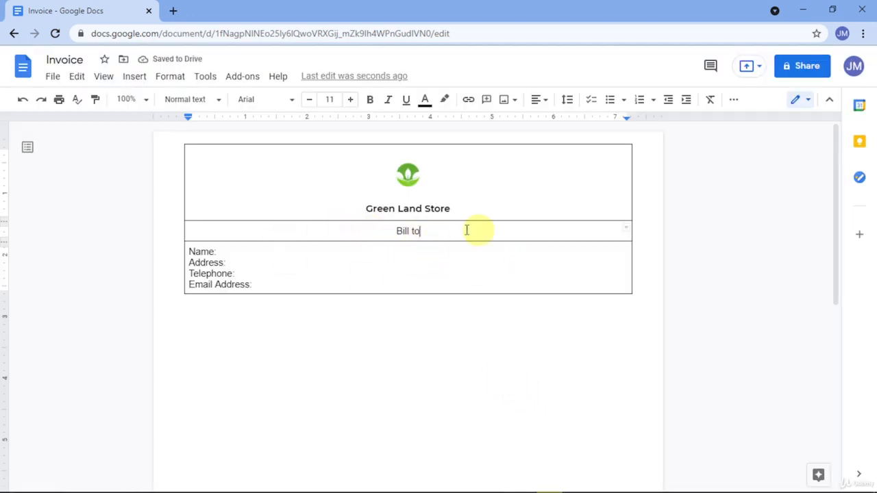
# Set the "Bill to" text to the Montserrat font in the Semi Bold weight
pyautogui.moveTo(420, 231); pyautogui.dragTo(385, 231)
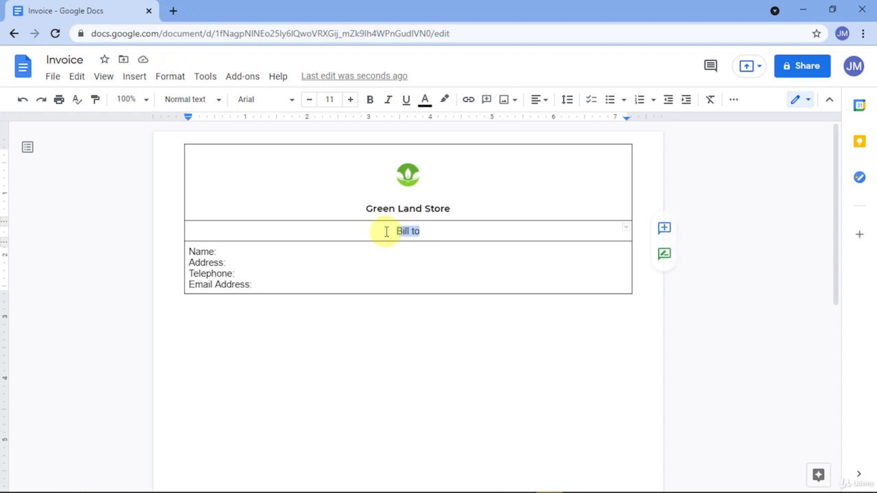
pyautogui.click(260, 99)
pyautogui.scroll(-3, 274, 275)
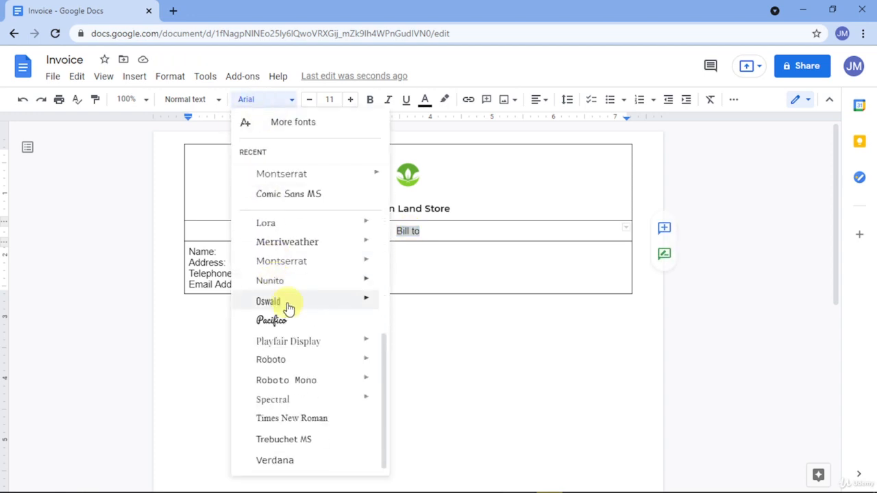
pyautogui.moveTo(309, 387)
pyautogui.scroll(3, 308, 387)
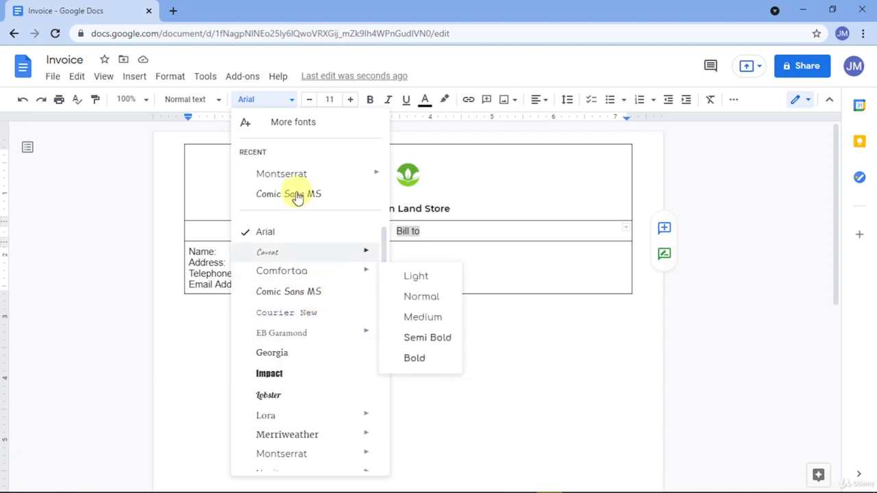
pyautogui.moveTo(294, 175)
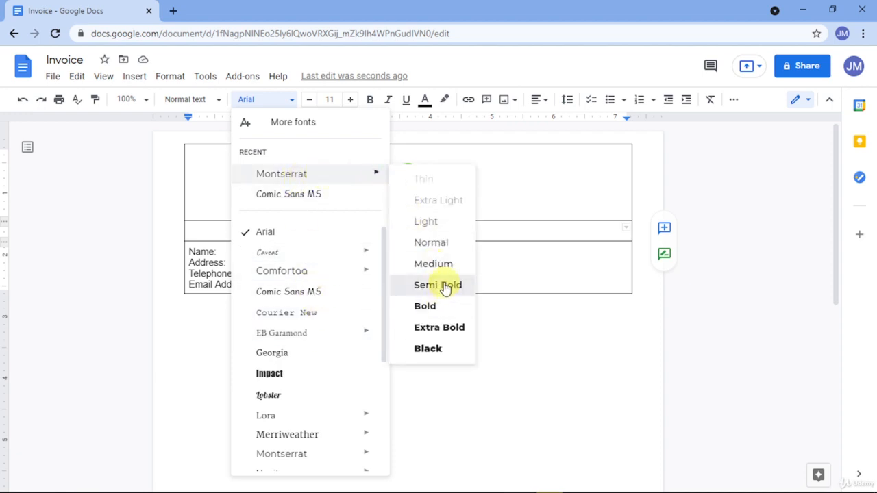
pyautogui.click(438, 286)
pyautogui.click(412, 288)
# Copy the "Bill to" text formatting onto the Name, Address, Telephone and Email Address lines
pyautogui.moveTo(326, 285); pyautogui.dragTo(197, 253)
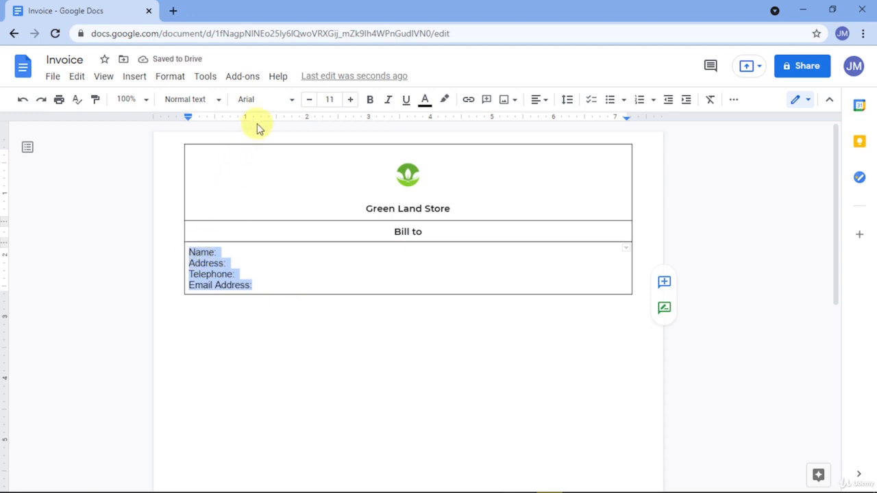
pyautogui.click(408, 232)
pyautogui.moveTo(393, 232); pyautogui.dragTo(416, 231)
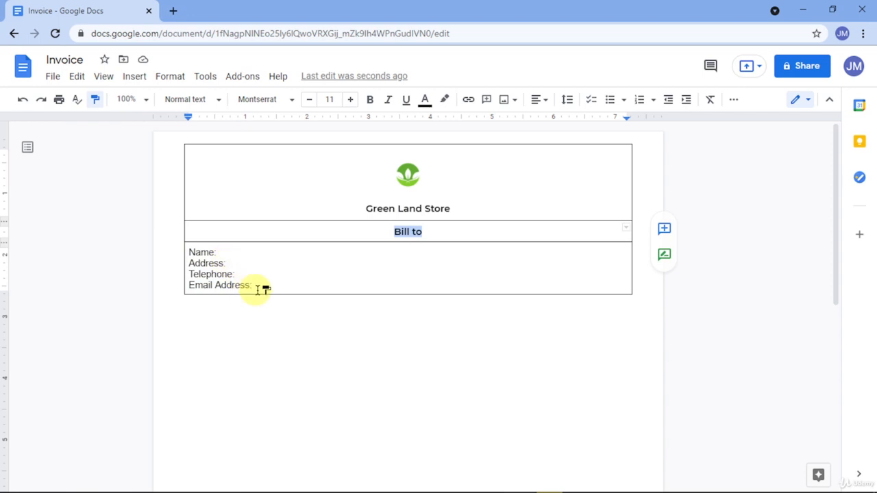
pyautogui.moveTo(255, 286); pyautogui.dragTo(184, 255)
pyautogui.click(298, 287)
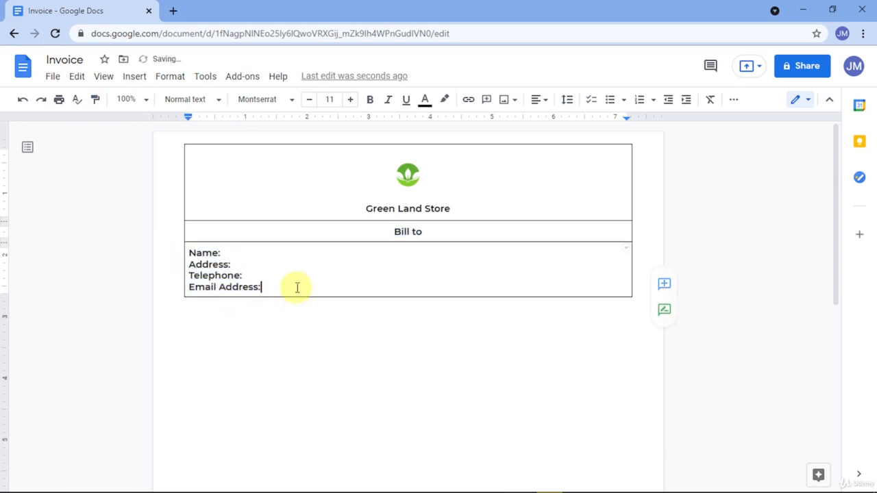
# Set the line spacing of the four billing detail lines, Name through Email Address, to 1.5
pyautogui.moveTo(277, 284)
pyautogui.mouseDown()
pyautogui.moveTo(226, 272)
pyautogui.moveTo(192, 252)
pyautogui.mouseUp()
pyautogui.click(222, 274)
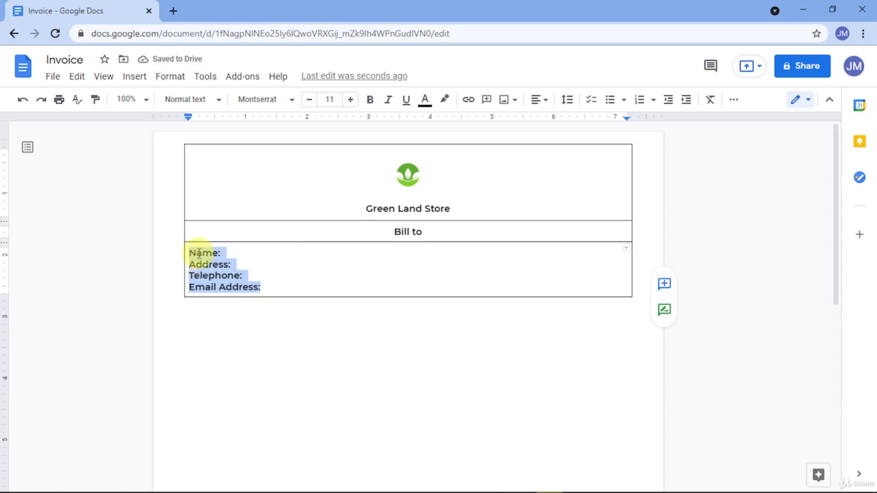
pyautogui.click(567, 100)
pyautogui.click(588, 163)
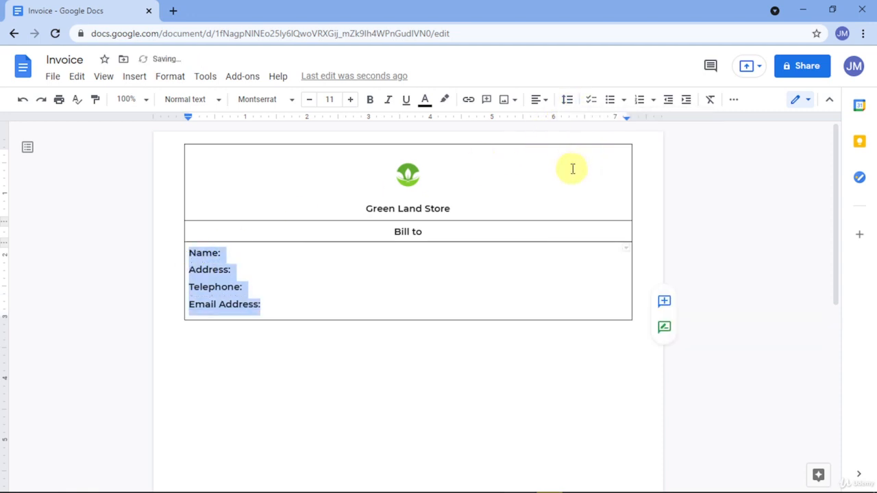
# Apply a custom line spacing of 2 to the Name, Address, Telephone and Email Address lines
pyautogui.click(566, 100)
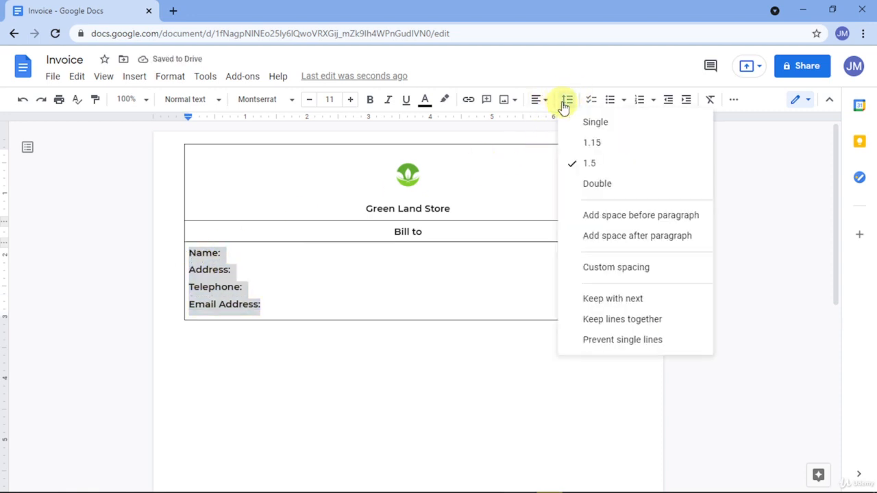
pyautogui.click(593, 269)
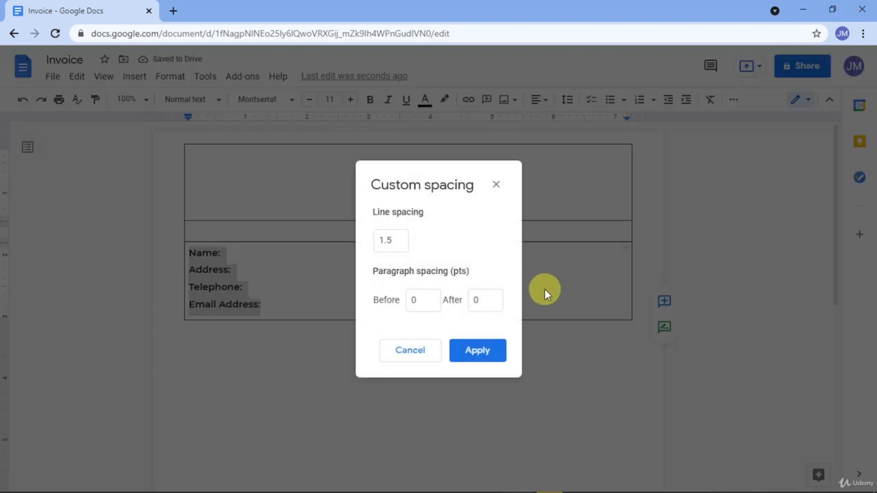
pyautogui.click(389, 241)
pyautogui.write('2')
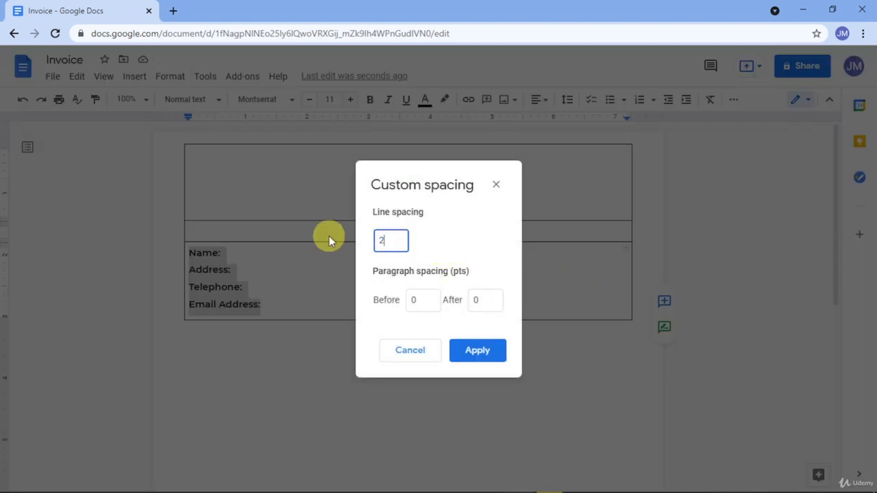
pyautogui.click(459, 354)
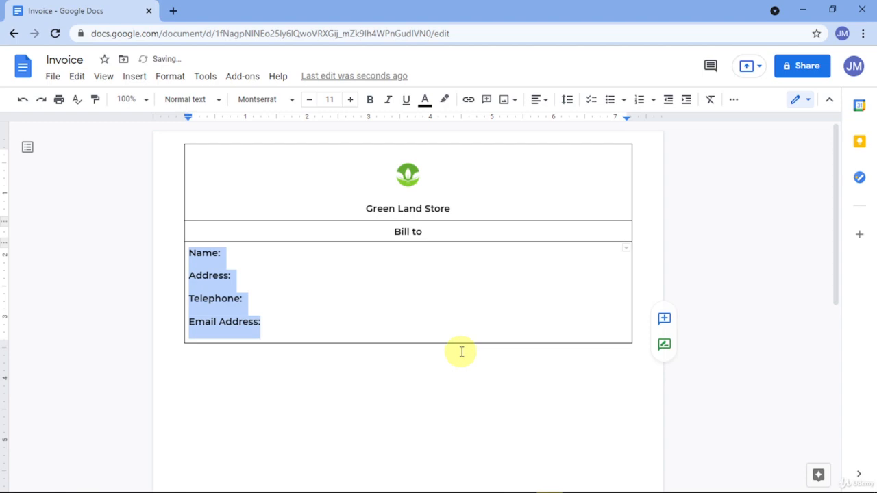
# Increase the height of the "Bill to" row to about 0.55 inches and place the cursor in that row
pyautogui.click(366, 349)
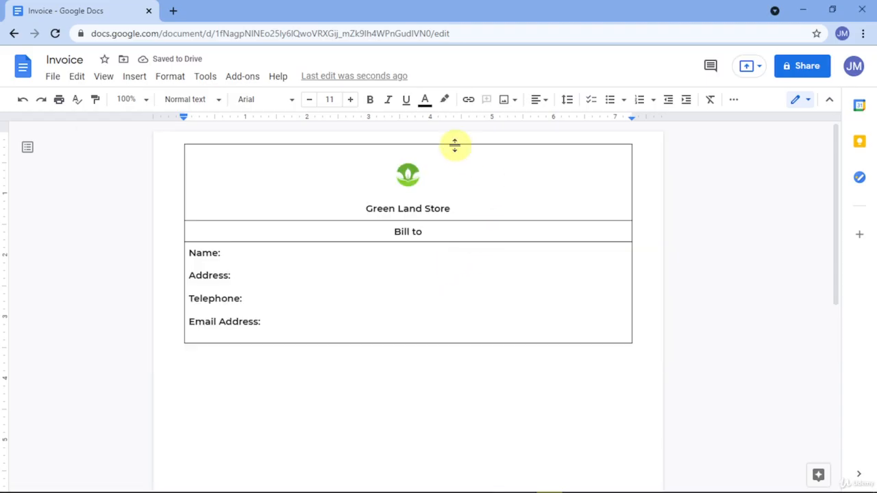
pyautogui.moveTo(424, 241); pyautogui.dragTo(425, 254)
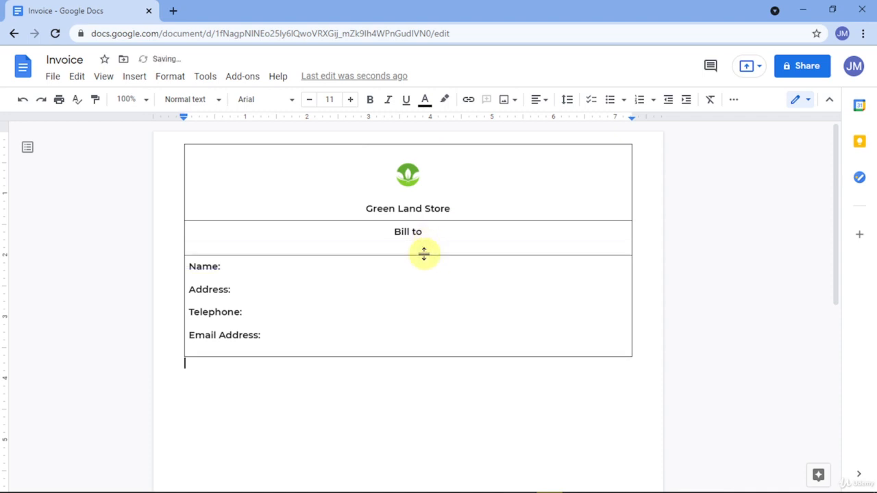
pyautogui.click(425, 243)
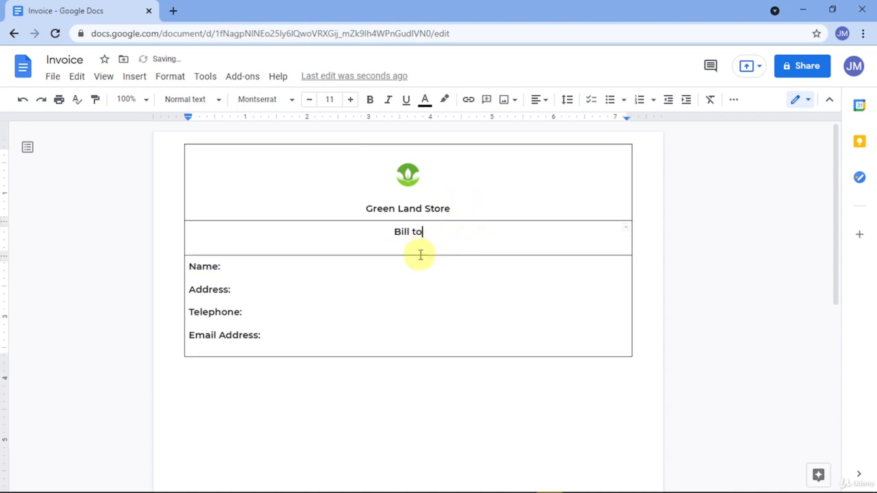
pyautogui.click(179, 80)
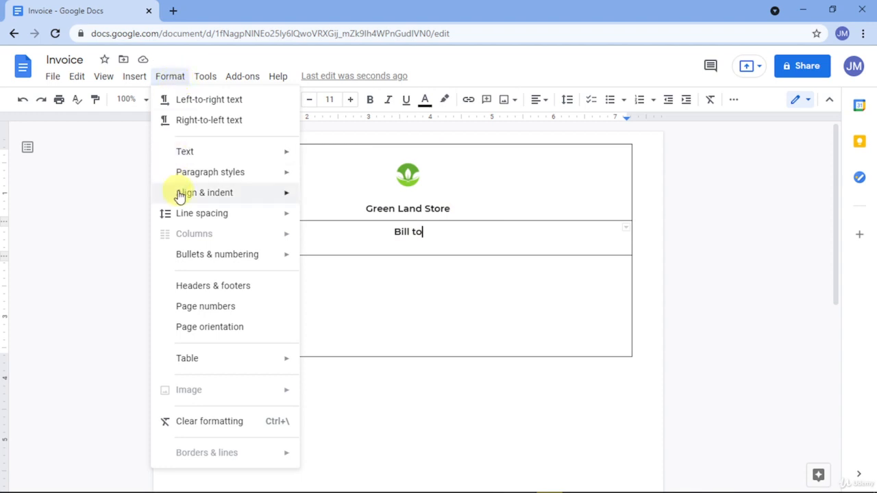
pyautogui.moveTo(165, 176)
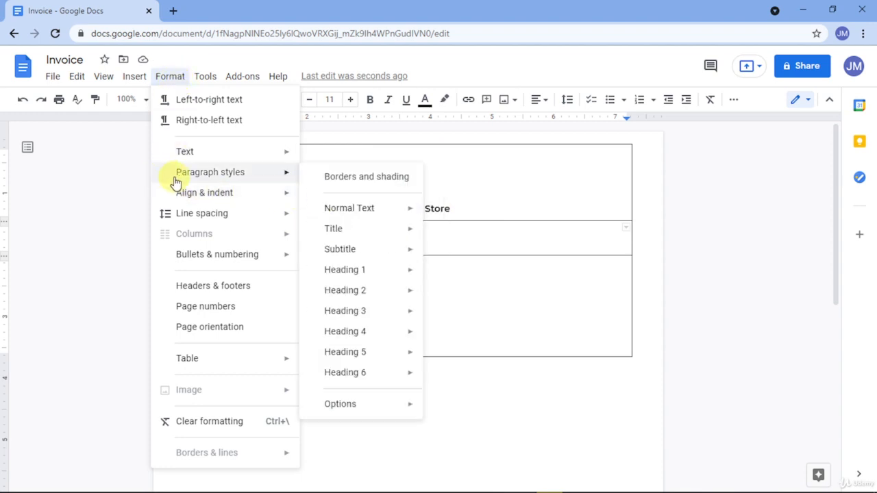
pyautogui.moveTo(216, 200)
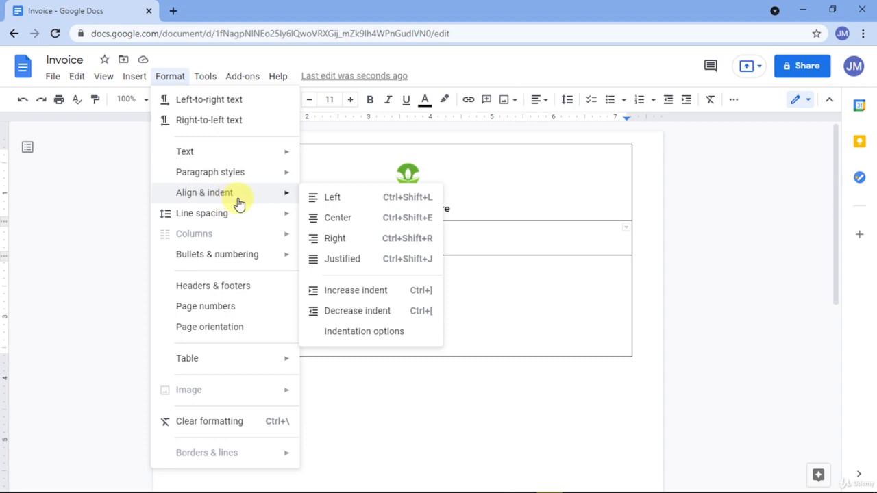
pyautogui.moveTo(239, 178)
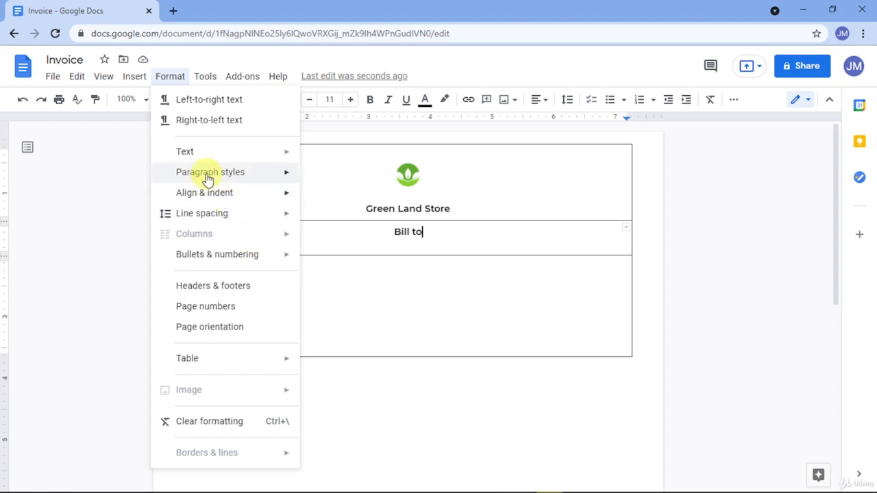
pyautogui.moveTo(199, 81)
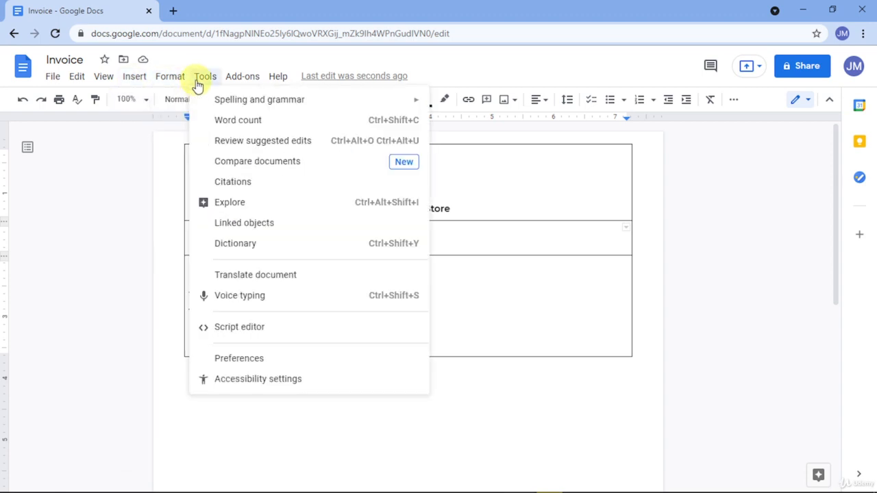
pyautogui.click(507, 245)
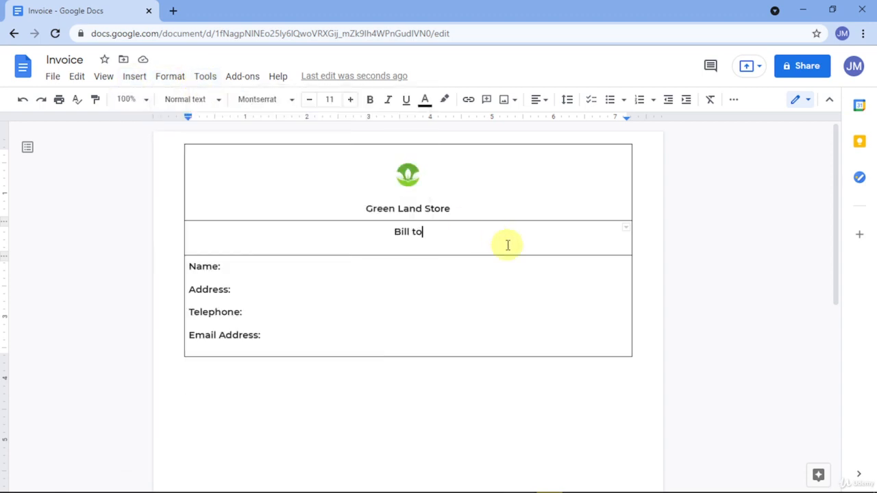
pyautogui.click(173, 81)
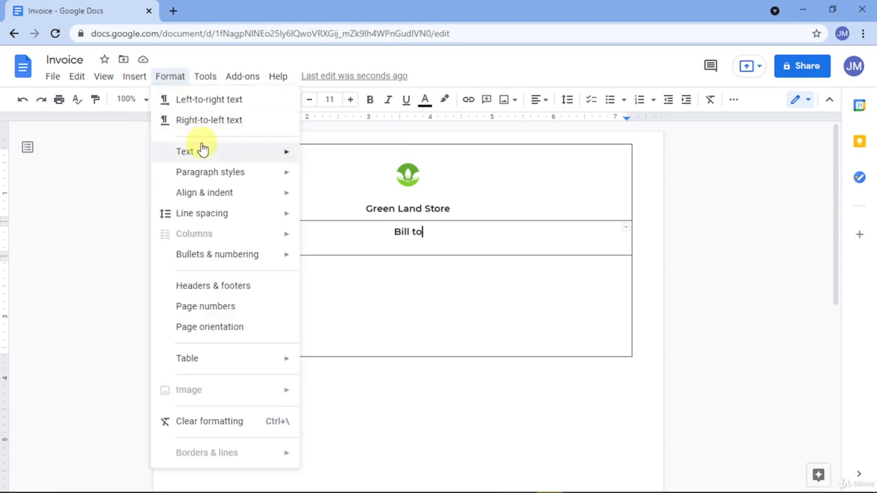
pyautogui.moveTo(204, 152)
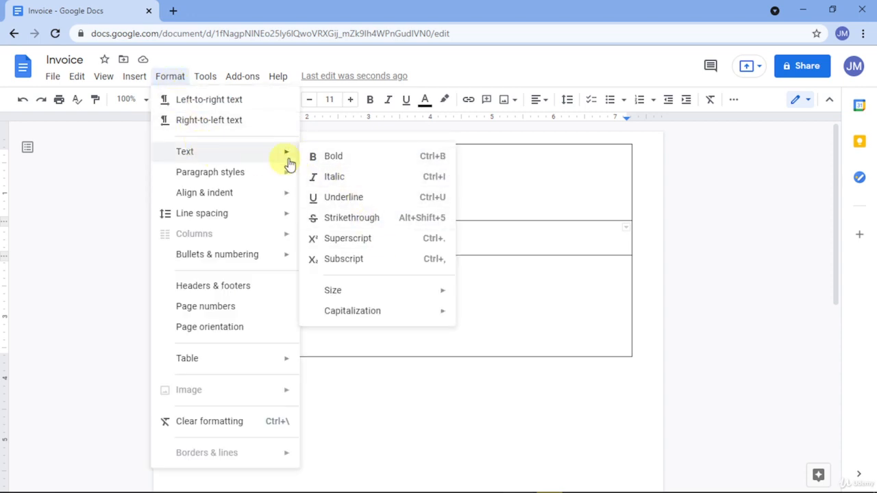
pyautogui.moveTo(269, 183)
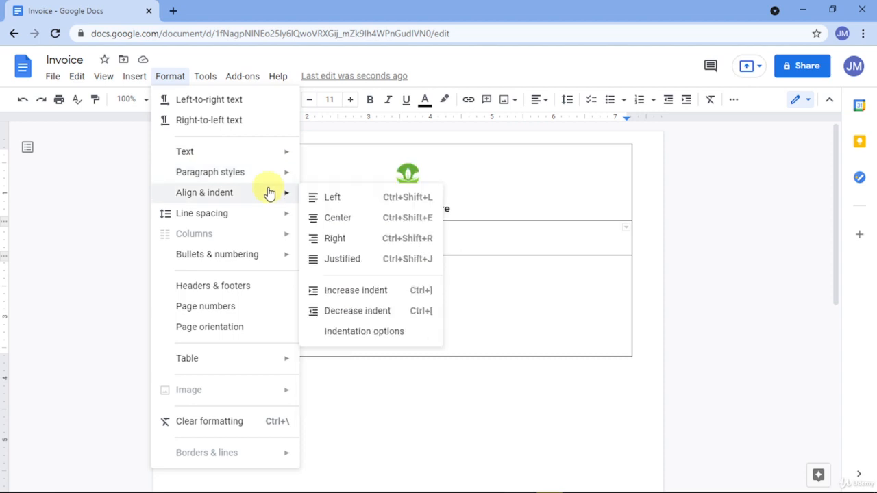
pyautogui.click(397, 332)
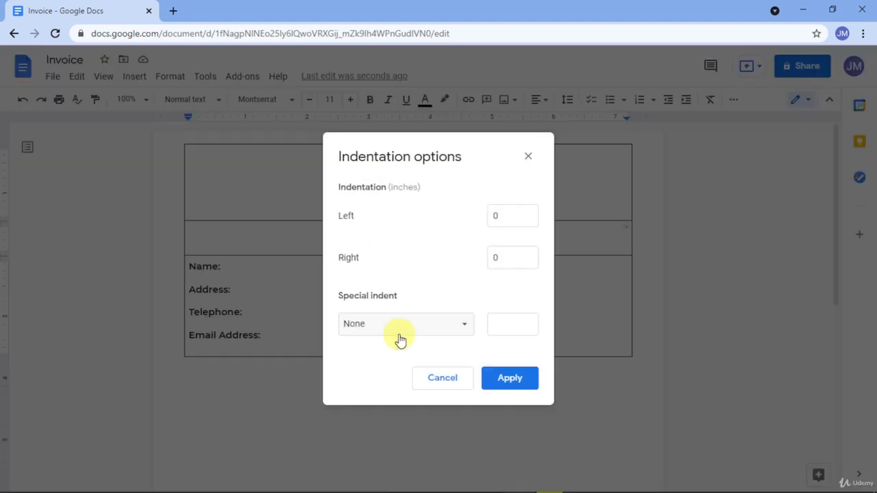
pyautogui.click(403, 334)
pyautogui.moveTo(488, 210); pyautogui.dragTo(532, 158)
pyautogui.click(529, 158)
pyautogui.click(536, 100)
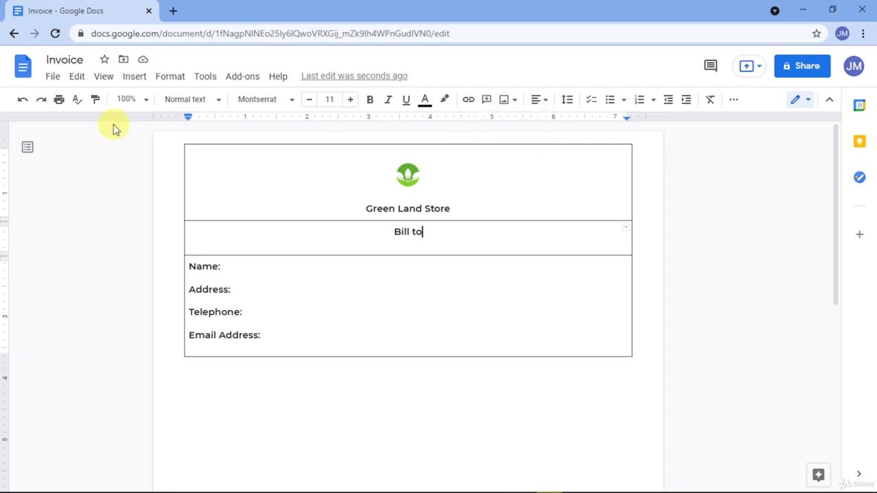
pyautogui.click(159, 82)
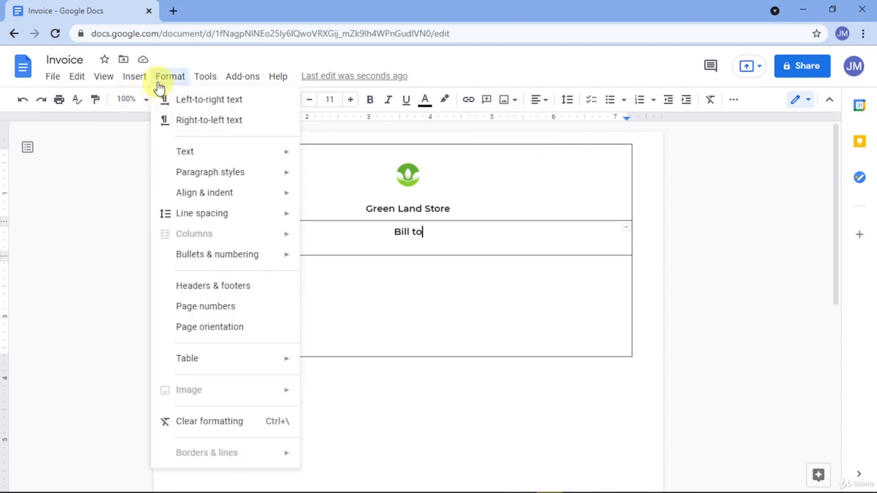
pyautogui.moveTo(192, 193)
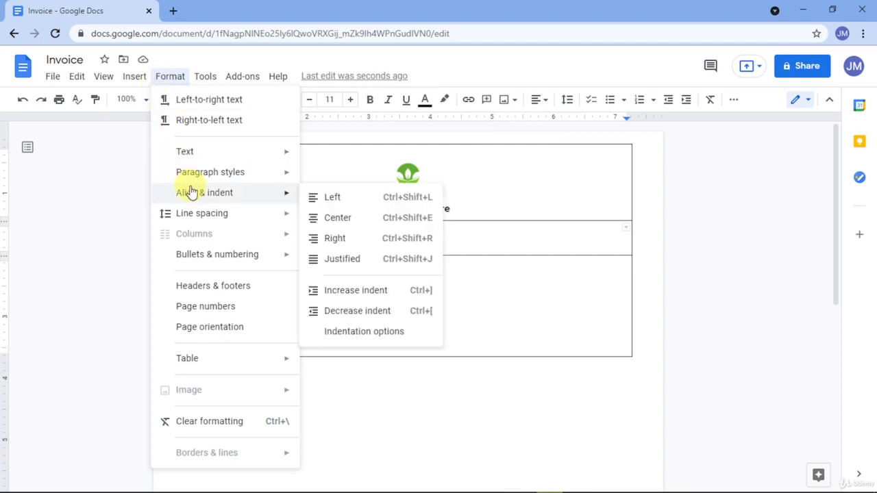
pyautogui.moveTo(244, 365)
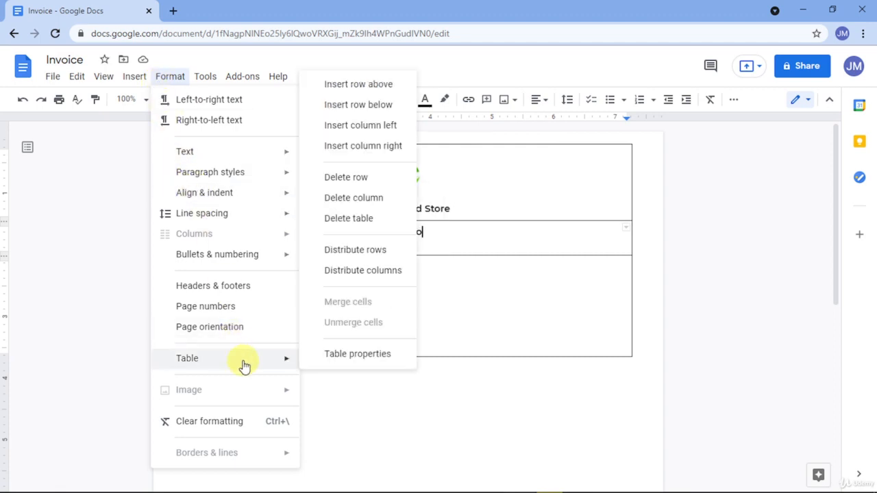
pyautogui.click(343, 369)
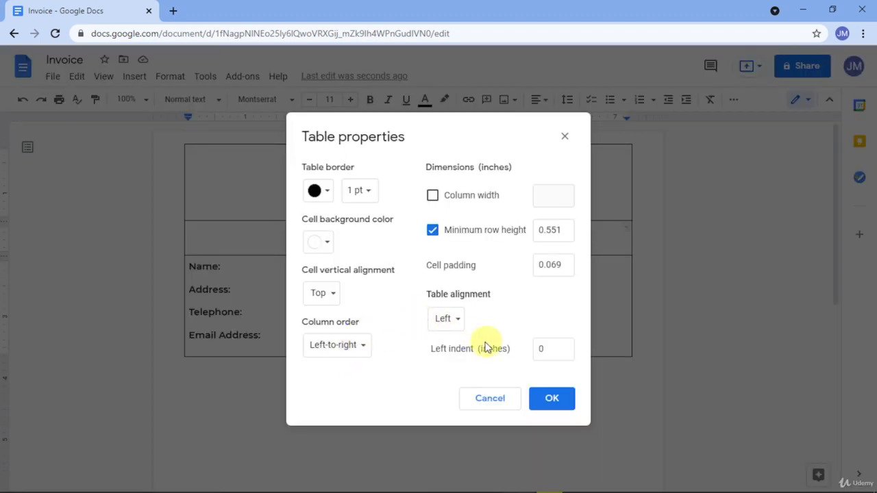
pyautogui.click(496, 407)
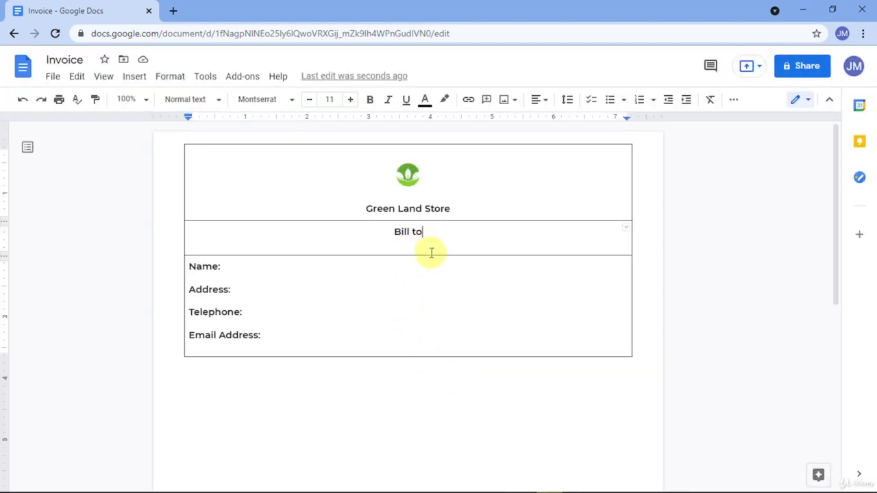
# Increase the height of the "Bill to" row to about 0.667 inches and check the table properties
pyautogui.moveTo(430, 254); pyautogui.dragTo(428, 262)
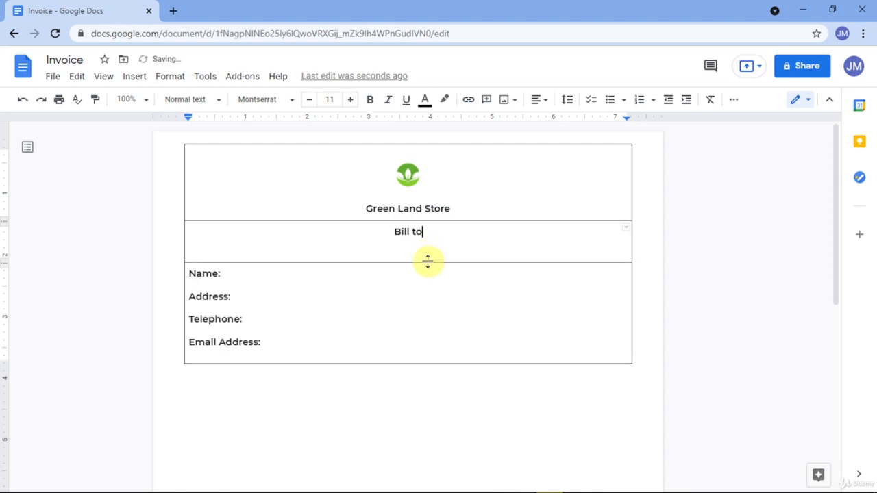
pyautogui.tripleClick(410, 246)
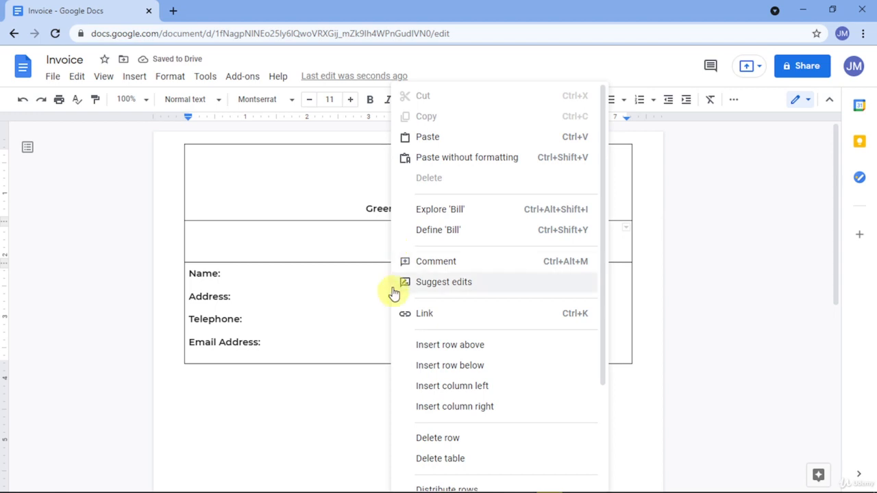
pyautogui.scroll(-2, 452, 343)
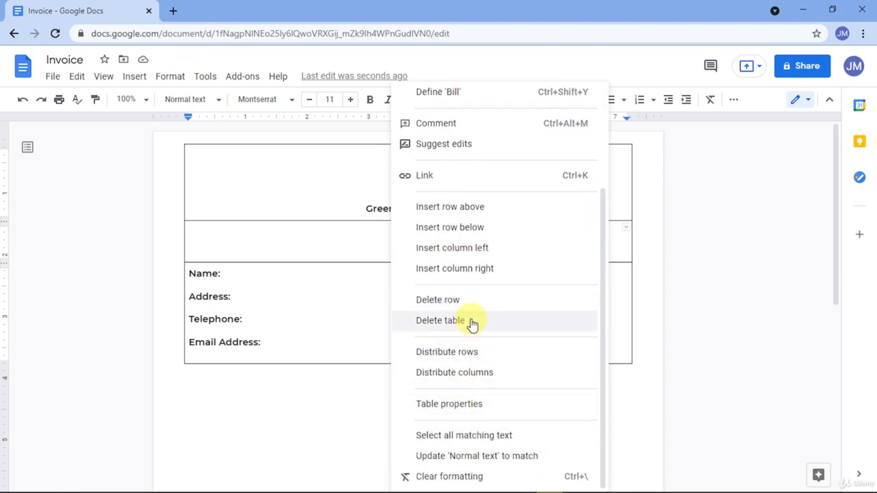
pyautogui.click(460, 403)
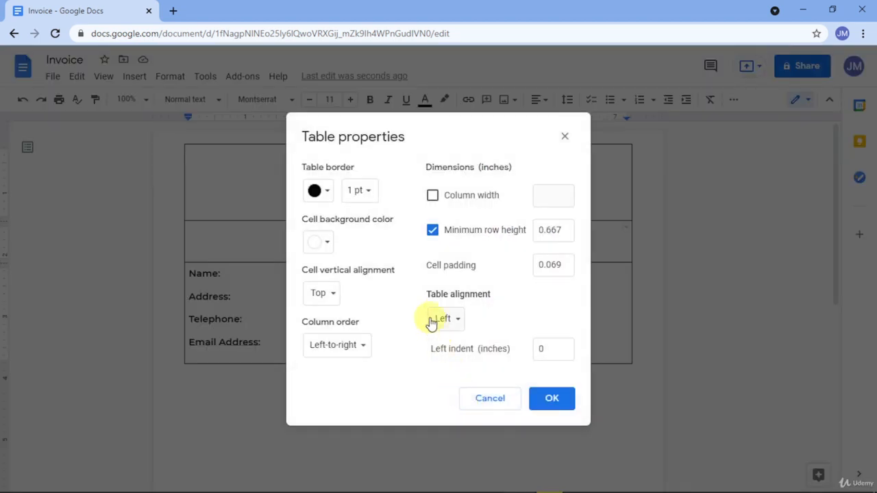
pyautogui.click(565, 136)
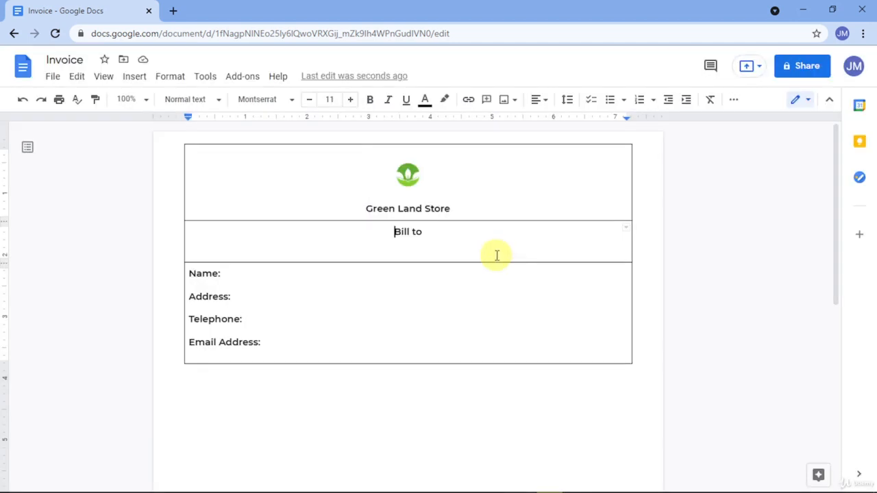
pyautogui.rightClick(441, 250)
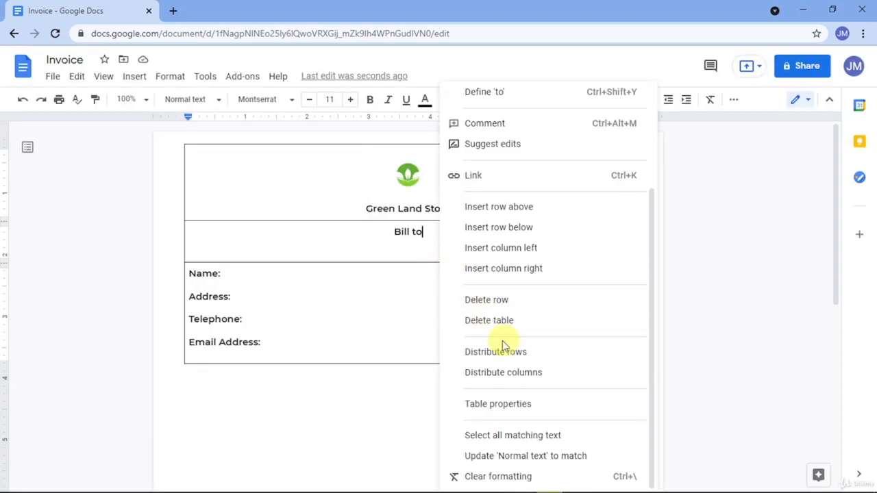
pyautogui.scroll(1, 507, 356)
pyautogui.scroll(1, 509, 361)
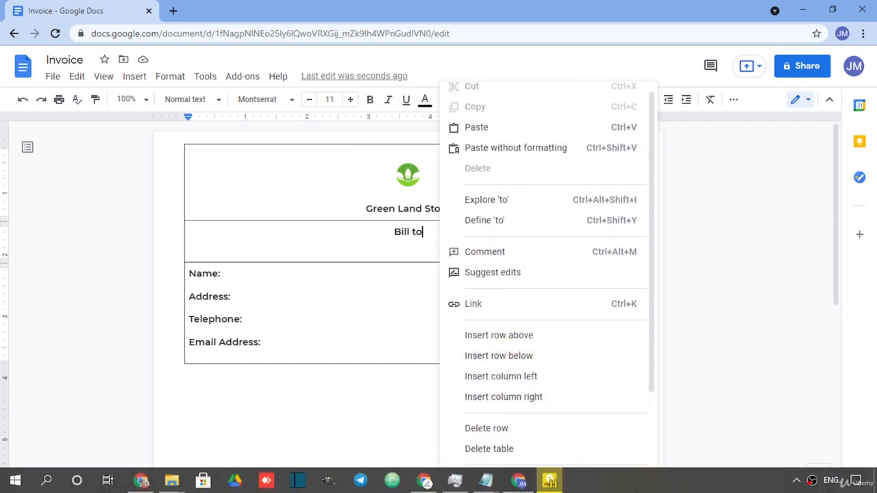
pyautogui.click(634, 486)
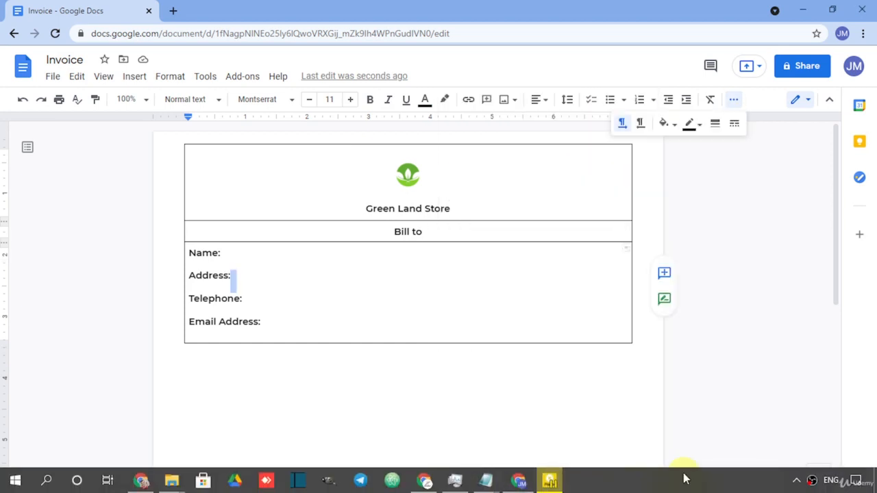
# Set the "Bill to" row height to about 0.6 inches and add space before the "Bill to" paragraph
pyautogui.click(494, 273)
pyautogui.moveTo(445, 242); pyautogui.dragTo(394, 231)
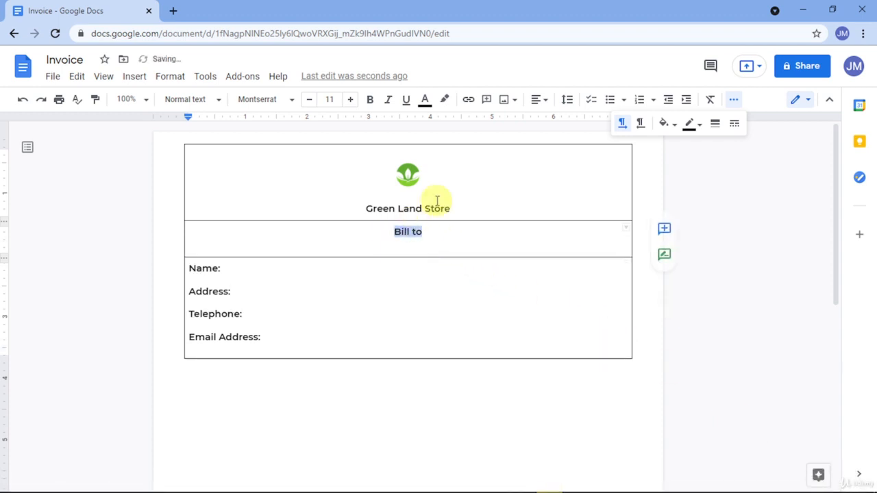
pyautogui.click(574, 103)
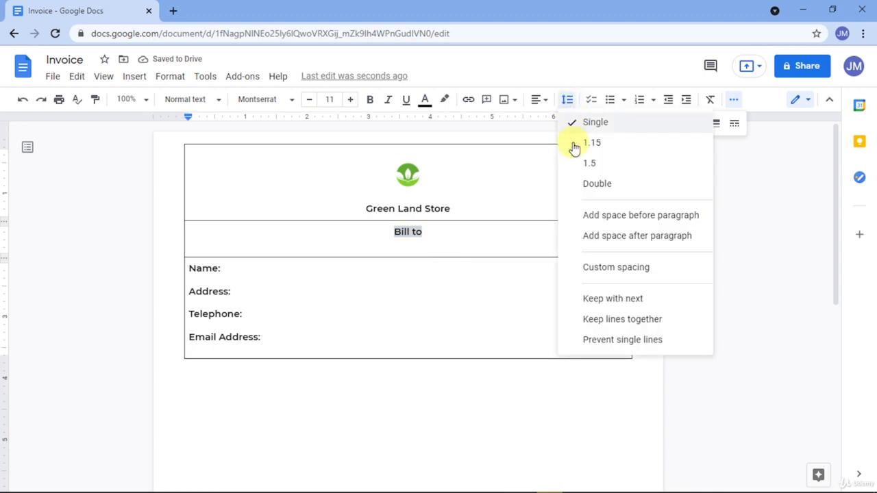
pyautogui.click(586, 220)
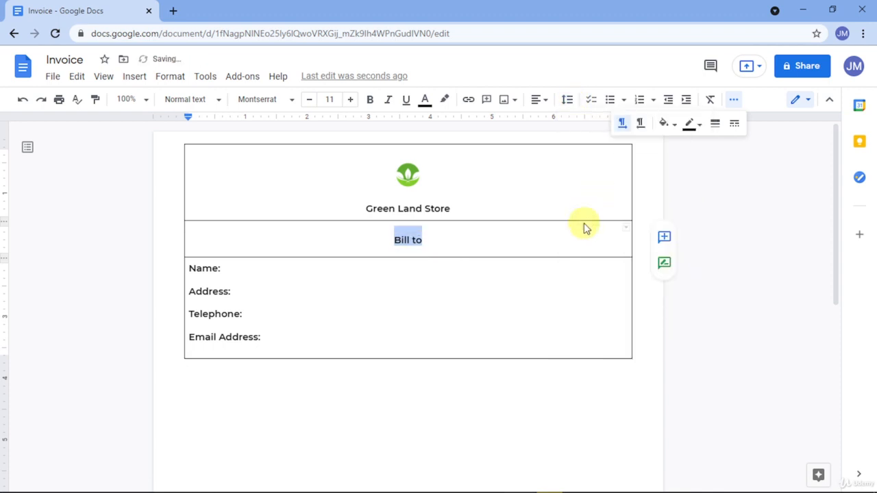
pyautogui.click(492, 327)
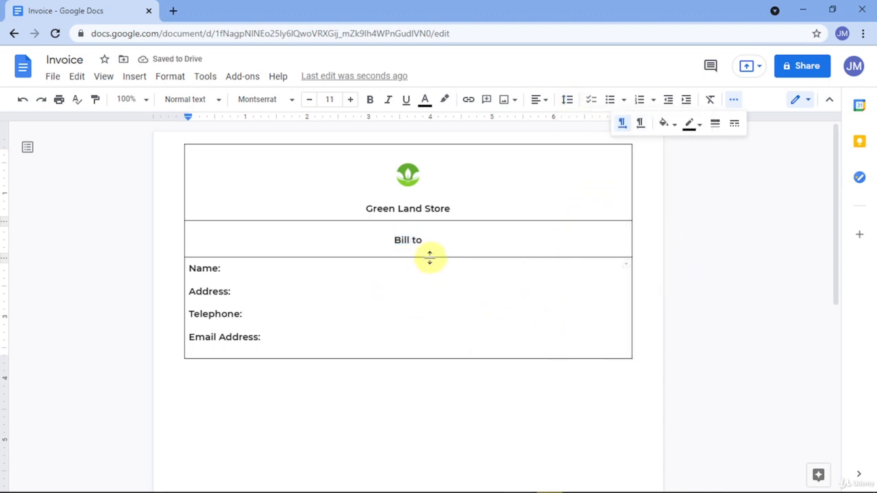
# Extend the "Bill to" row slightly to a height of about 0.64 inches and place the cursor after its text
pyautogui.moveTo(431, 257); pyautogui.dragTo(430, 261)
pyautogui.doubleClick(425, 286)
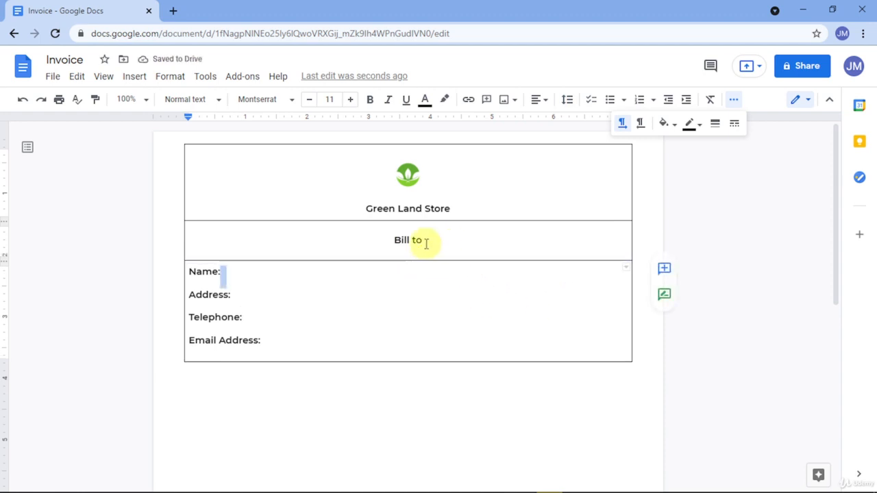
pyautogui.click(453, 227)
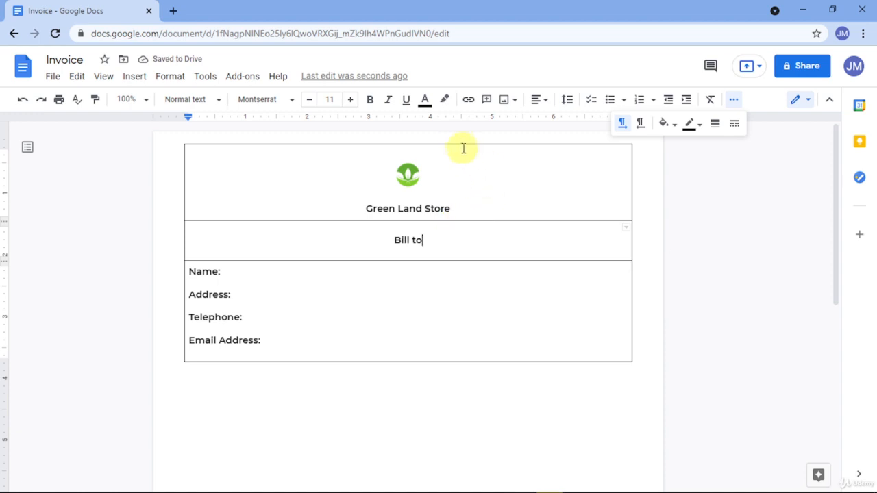
# Change the top and left borders of the logo cell to white
pyautogui.click(555, 144)
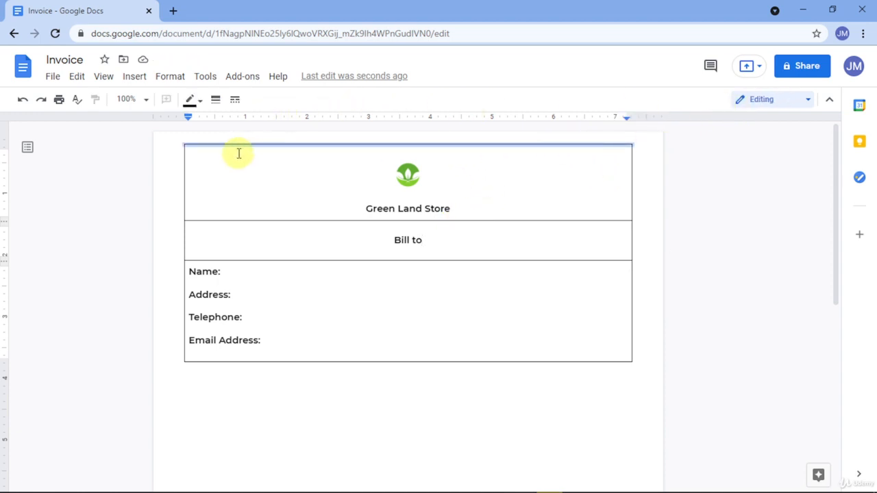
pyautogui.click(192, 104)
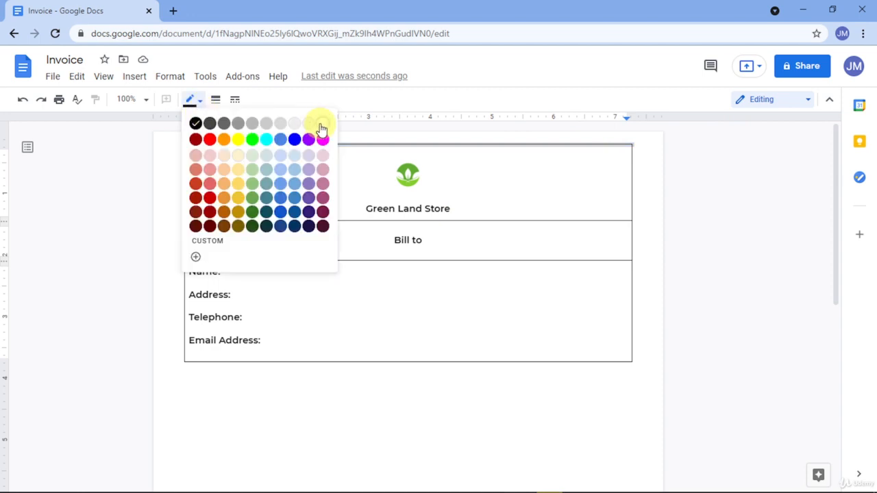
pyautogui.click(322, 125)
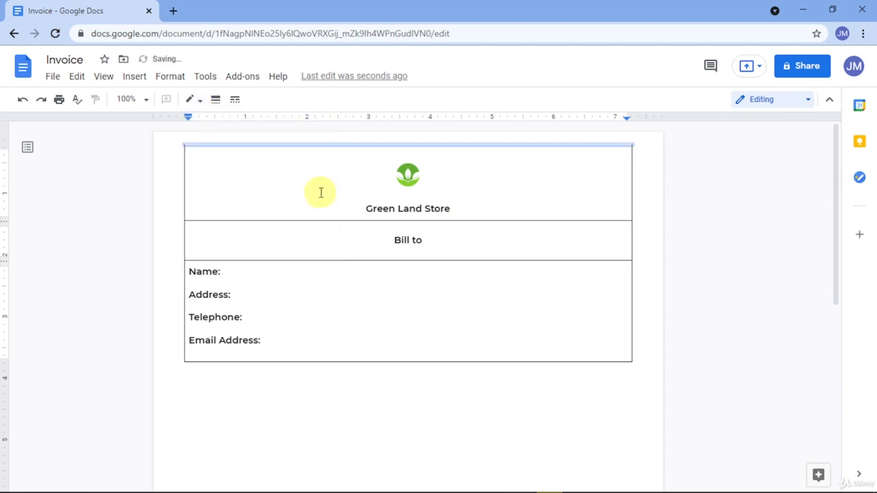
pyautogui.click(184, 186)
pyautogui.click(192, 102)
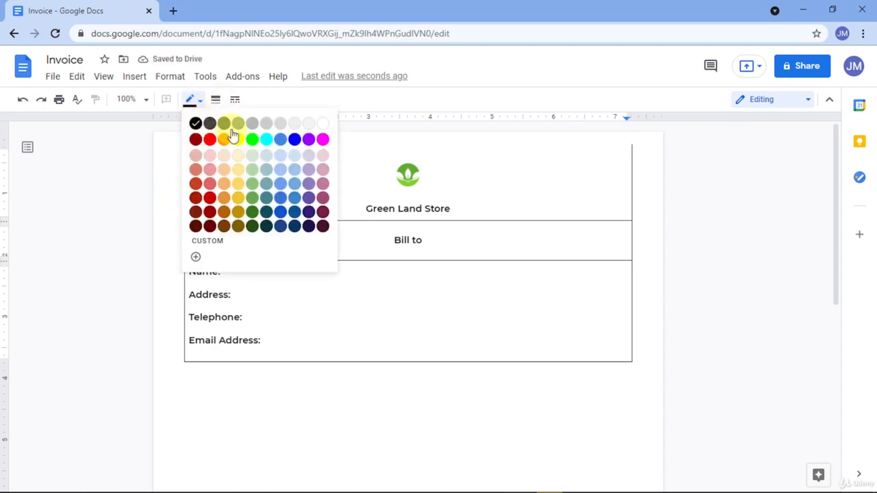
pyautogui.click(321, 123)
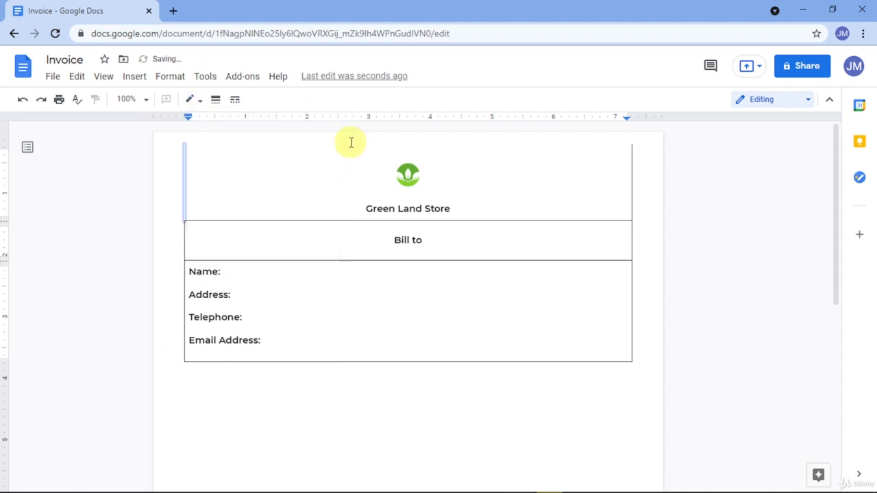
# Change the right border of the logo cell to white and place the cursor after "Address:"
pyautogui.click(630, 171)
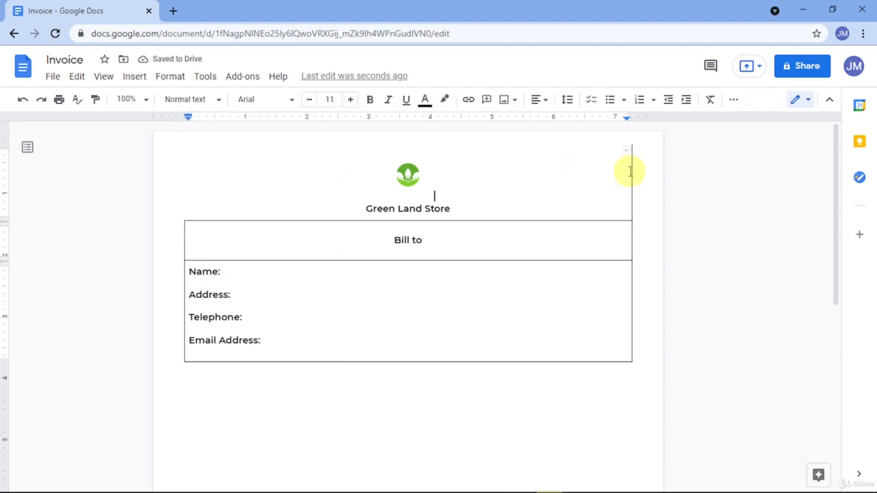
pyautogui.click(630, 171)
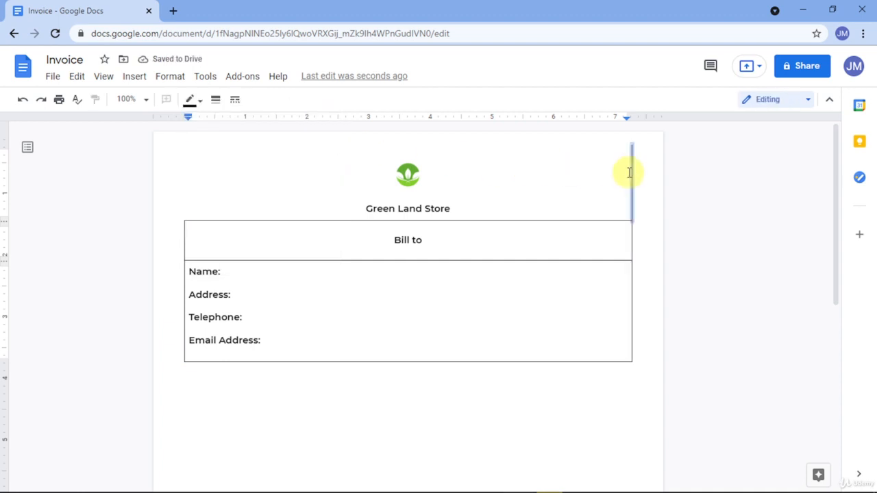
pyautogui.click(195, 102)
pyautogui.click(319, 123)
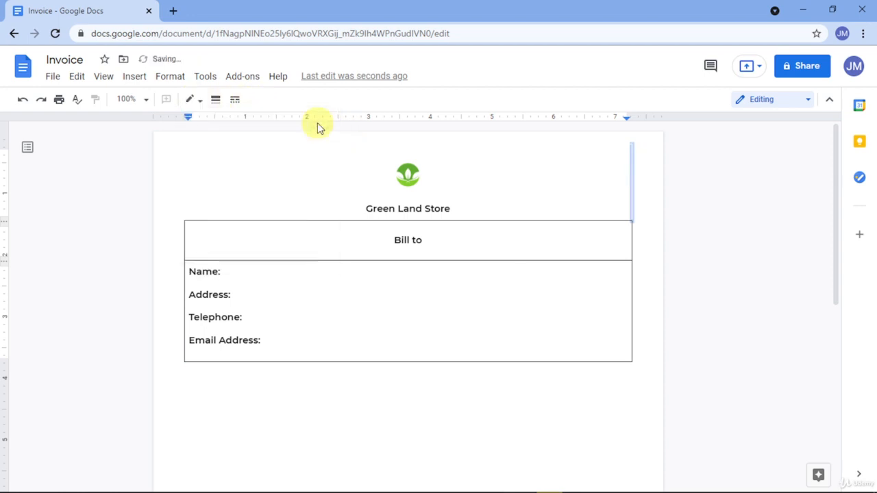
pyautogui.click(351, 284)
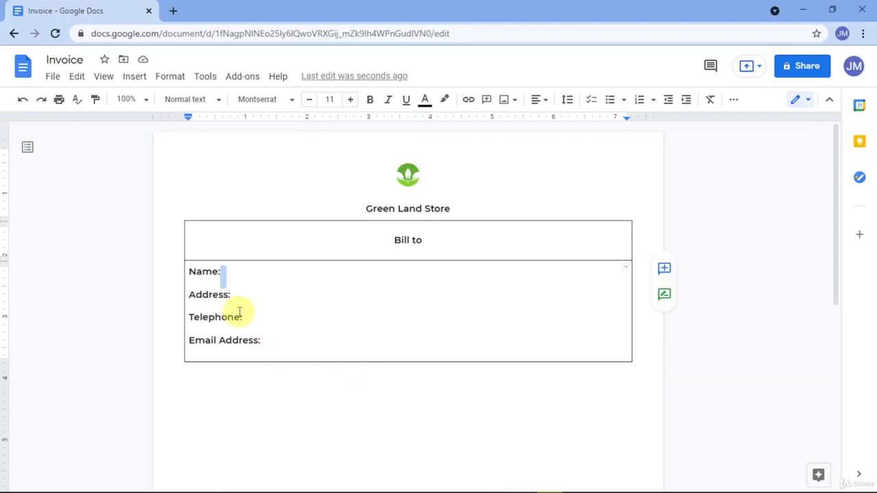
pyautogui.click(241, 295)
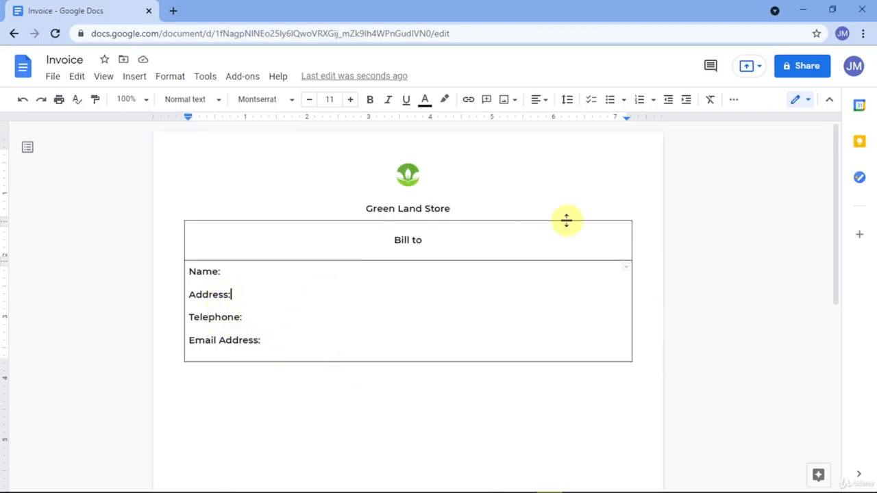
# Select the "Bill to" and billing details rows and set the table border color to light gray in the table properties
pyautogui.moveTo(565, 225); pyautogui.dragTo(532, 313)
pyautogui.rightClick(534, 318)
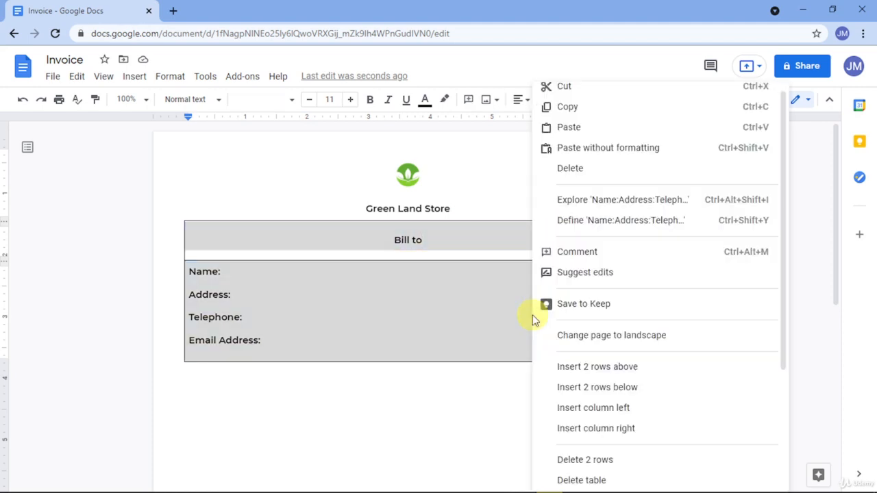
pyautogui.scroll(-3, 559, 370)
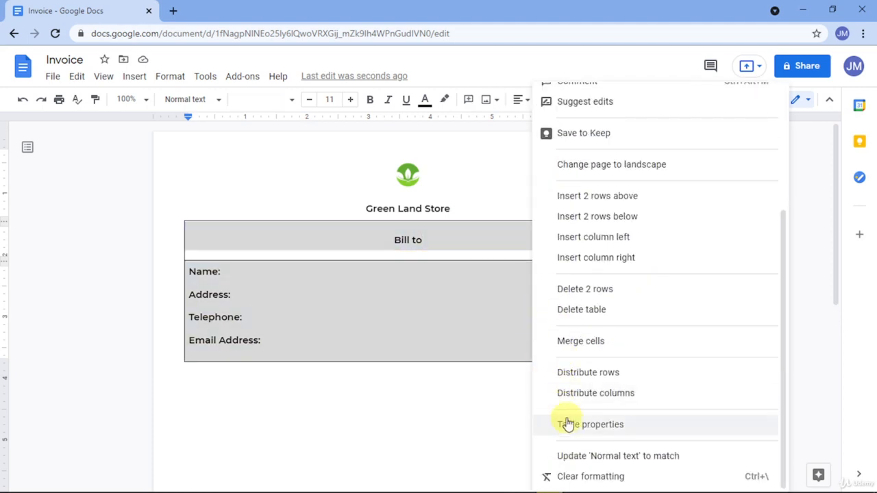
pyautogui.click(579, 424)
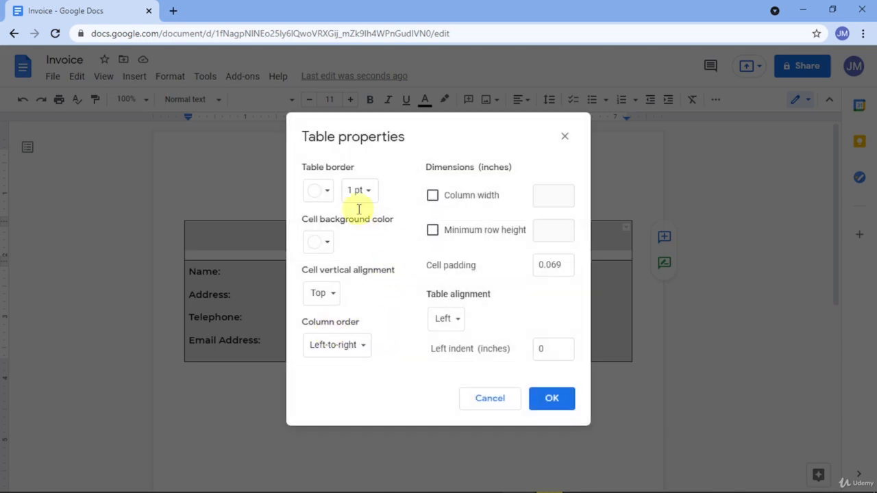
pyautogui.click(320, 191)
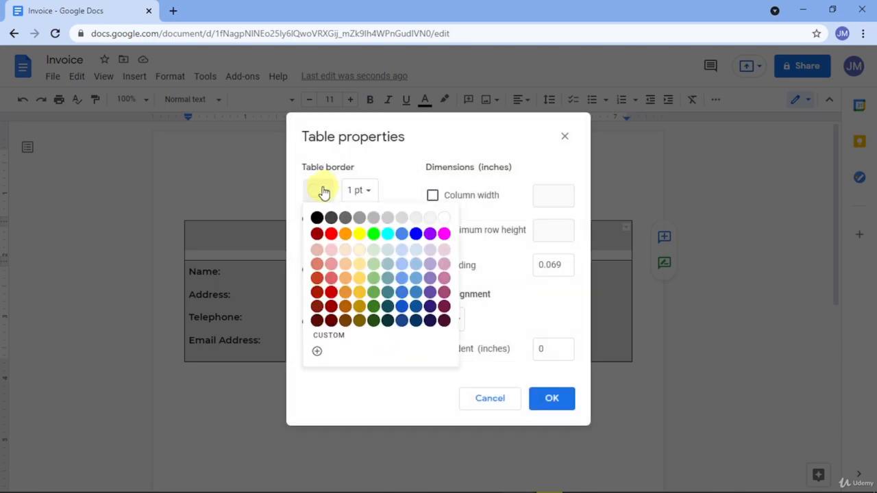
pyautogui.click(391, 219)
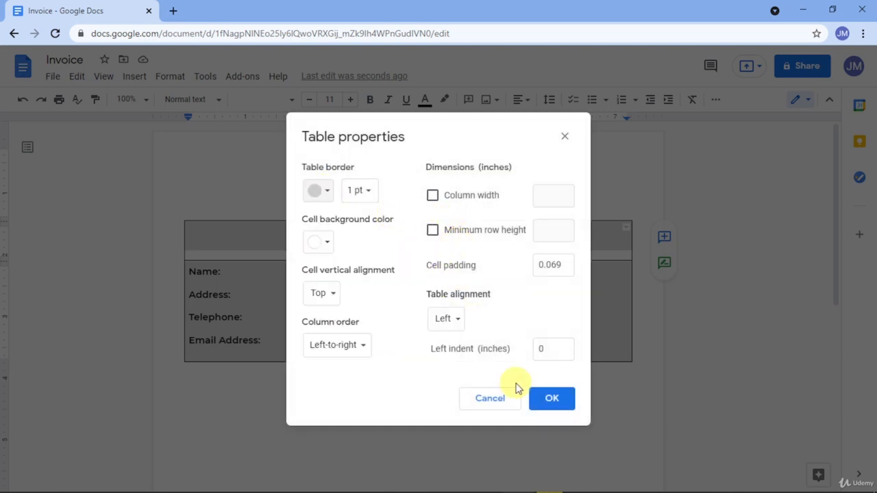
pyautogui.click(549, 402)
pyautogui.click(350, 315)
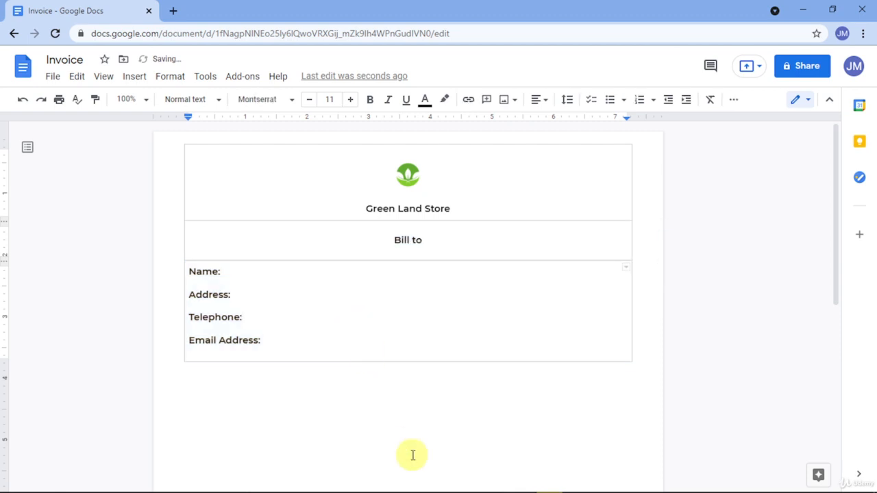
# Change the top, left and right borders of the logo cell to white and place the cursor in the billing details cell
pyautogui.click(408, 174)
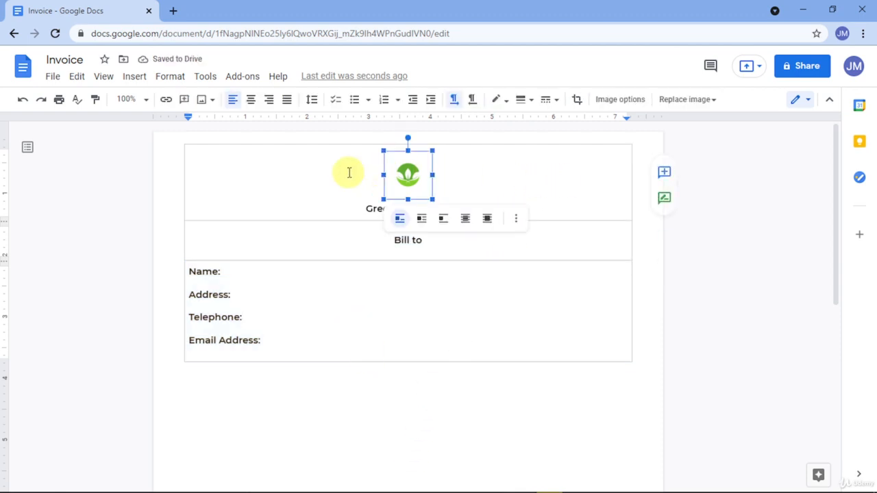
pyautogui.click(326, 145)
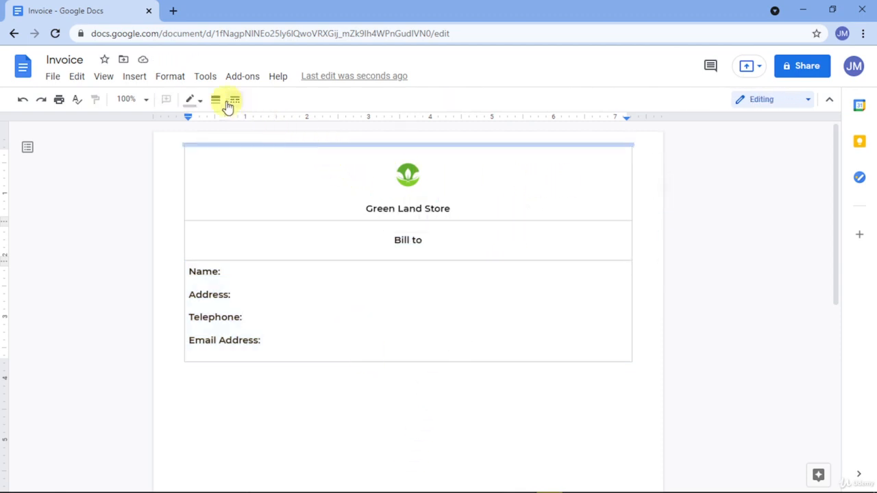
pyautogui.click(195, 100)
pyautogui.click(321, 123)
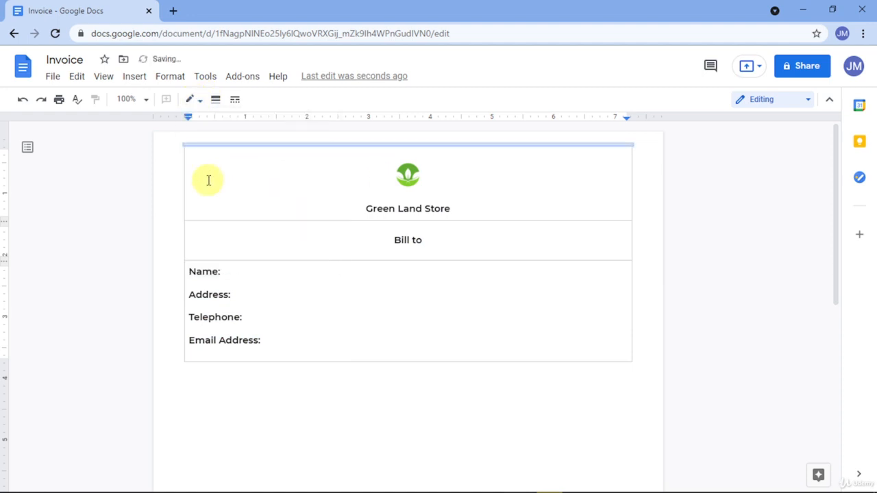
pyautogui.click(185, 177)
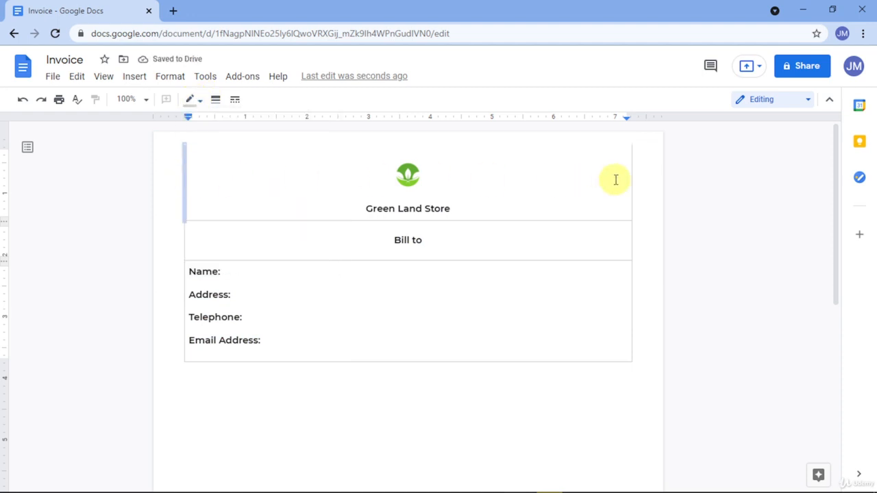
pyautogui.click(195, 101)
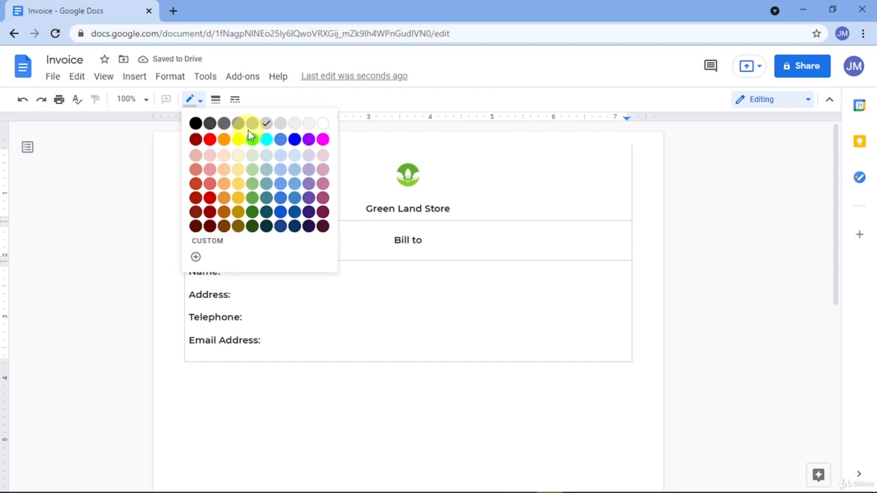
pyautogui.click(322, 124)
pyautogui.click(633, 177)
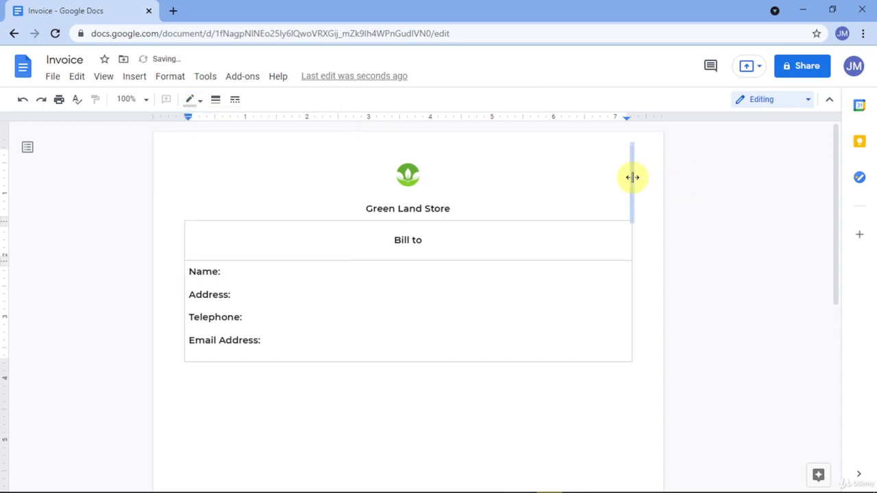
pyautogui.click(204, 103)
pyautogui.click(319, 124)
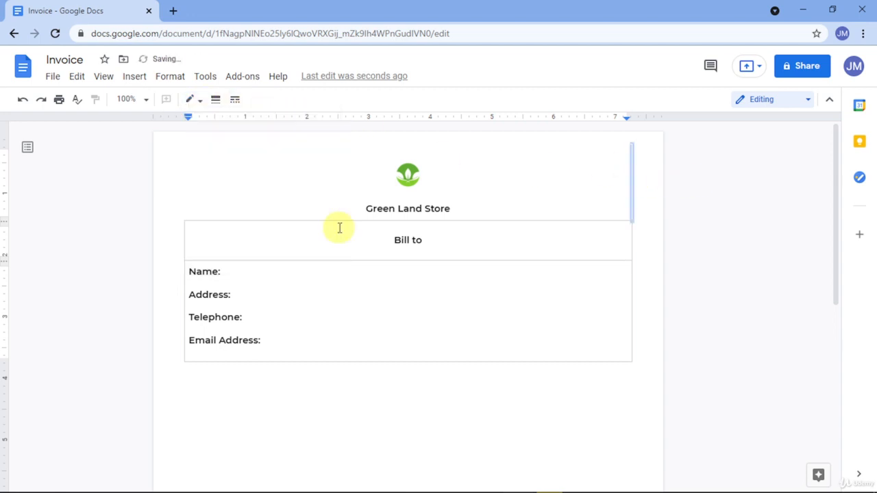
pyautogui.click(440, 346)
pyautogui.click(279, 278)
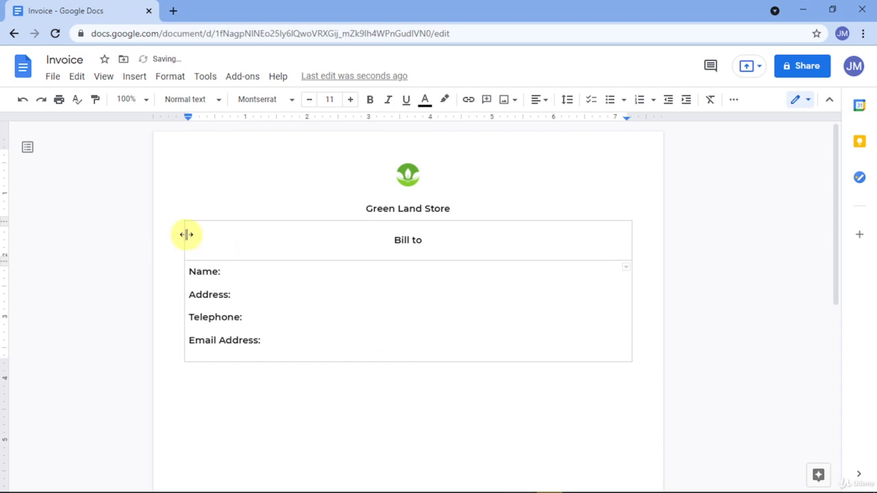
# Change the left border of the "Bill to" cell to dark green
pyautogui.click(186, 234)
pyautogui.click(197, 103)
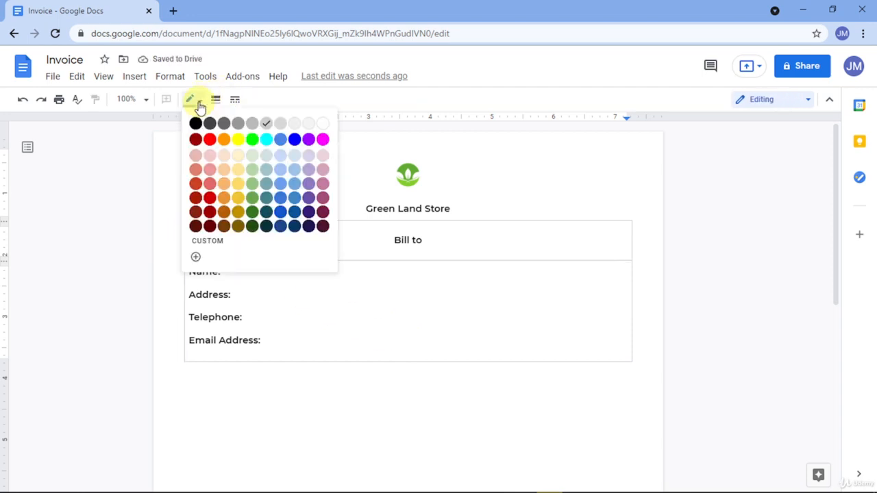
pyautogui.click(254, 218)
pyautogui.click(284, 303)
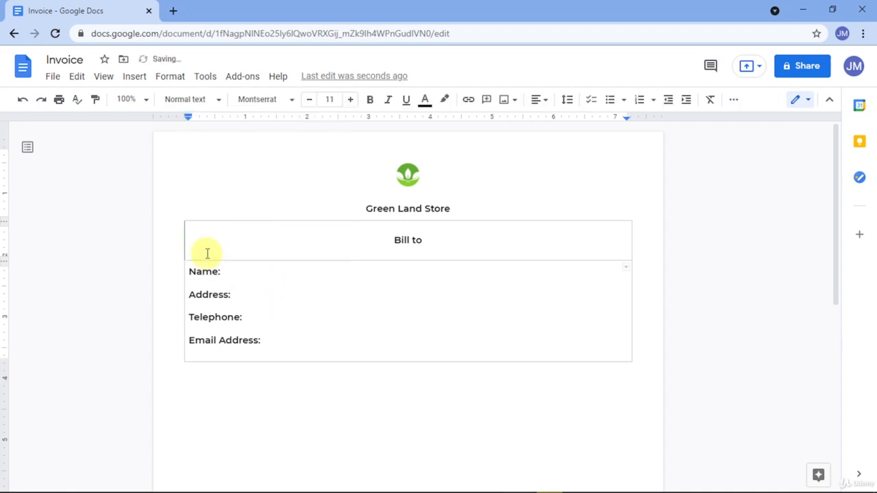
# Thicken the left border of the "Bill to" cell, trying 6 pt before settling on 3 pt
pyautogui.click(185, 240)
pyautogui.click(215, 100)
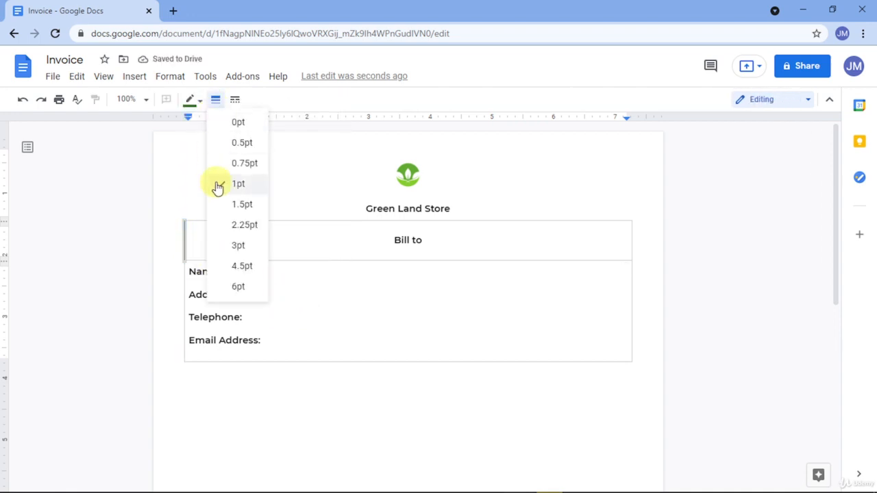
pyautogui.click(239, 285)
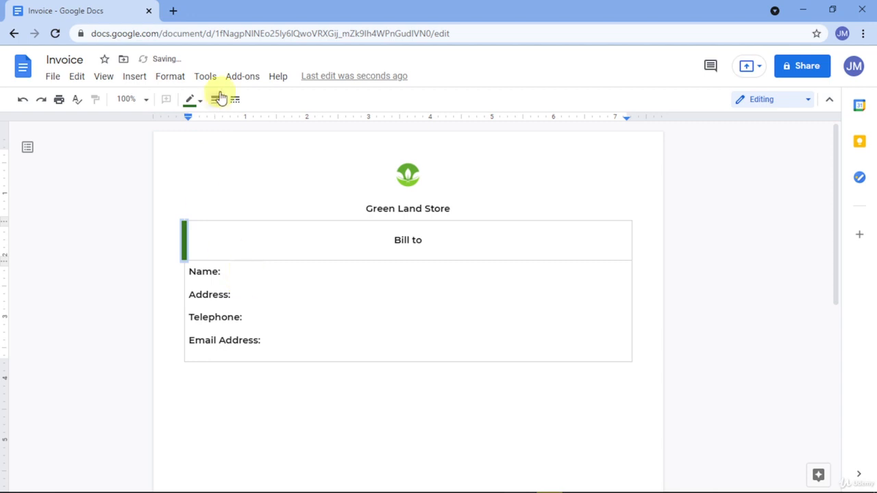
pyautogui.click(216, 100)
pyautogui.click(238, 245)
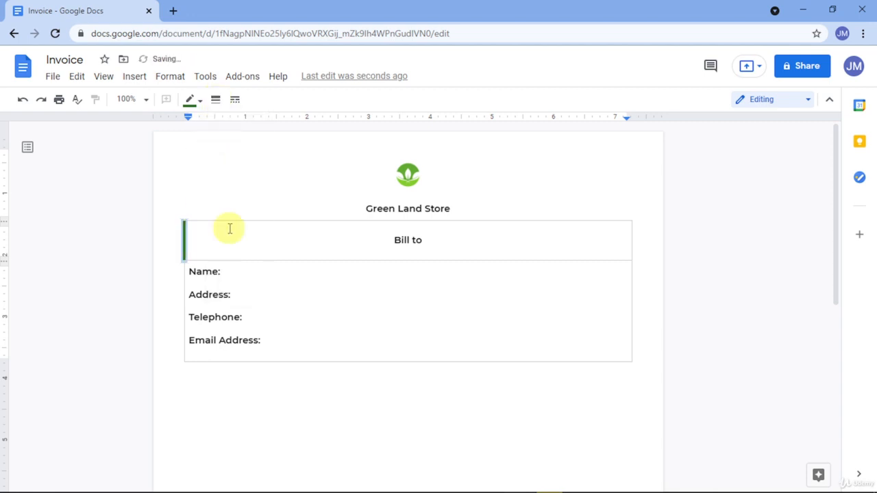
# Recolor the left border of the "Bill to" cell bright green and darken it slightly with a custom color
pyautogui.click(198, 100)
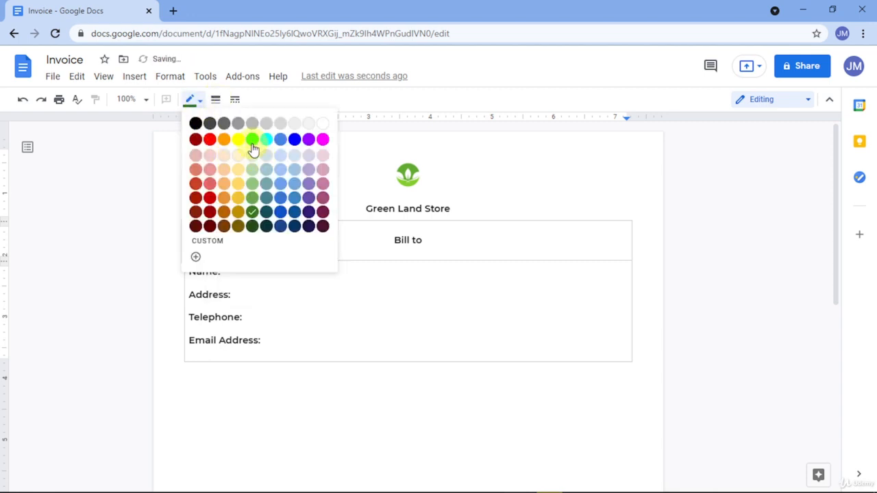
pyautogui.click(251, 141)
pyautogui.click(244, 257)
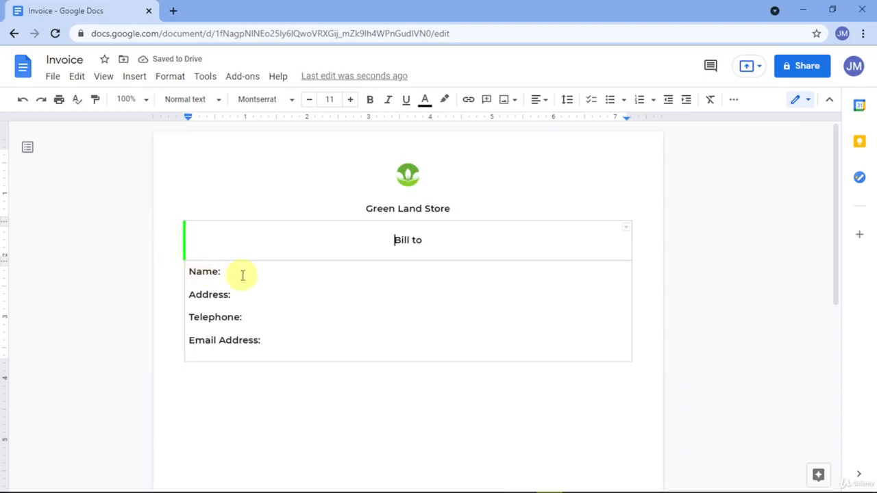
pyautogui.click(183, 233)
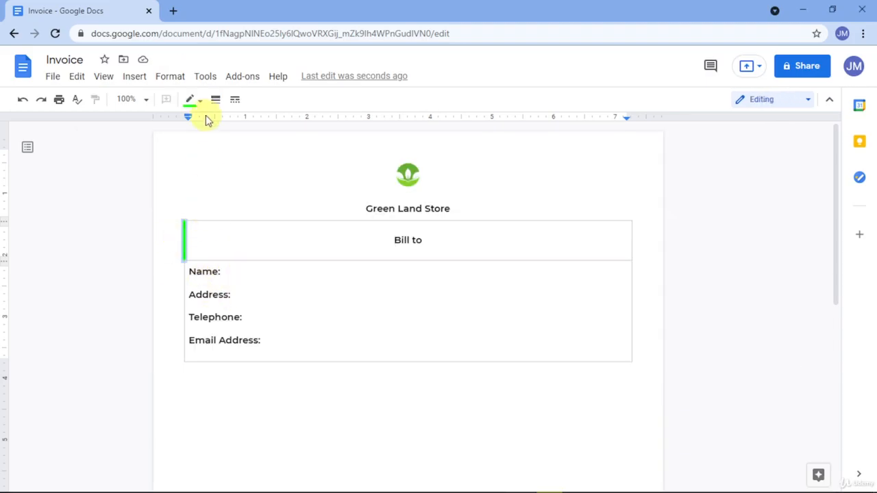
pyautogui.click(191, 99)
pyautogui.click(196, 257)
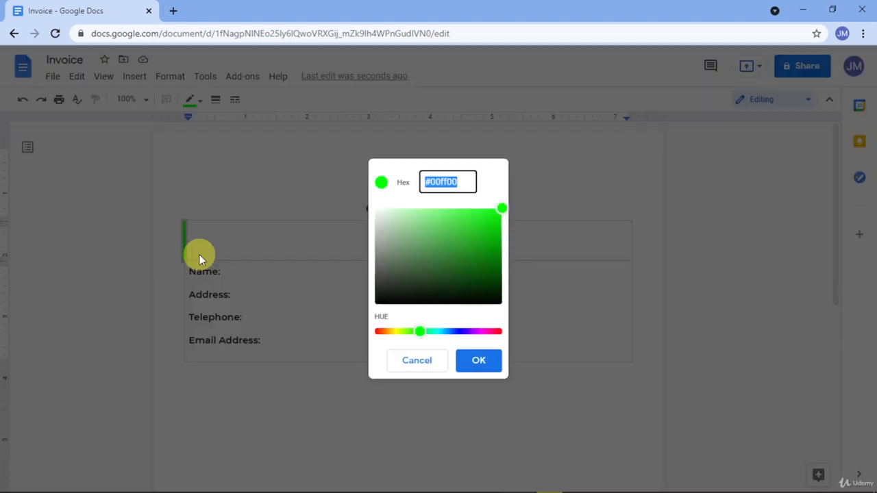
pyautogui.moveTo(473, 229); pyautogui.dragTo(483, 232)
pyautogui.click(482, 362)
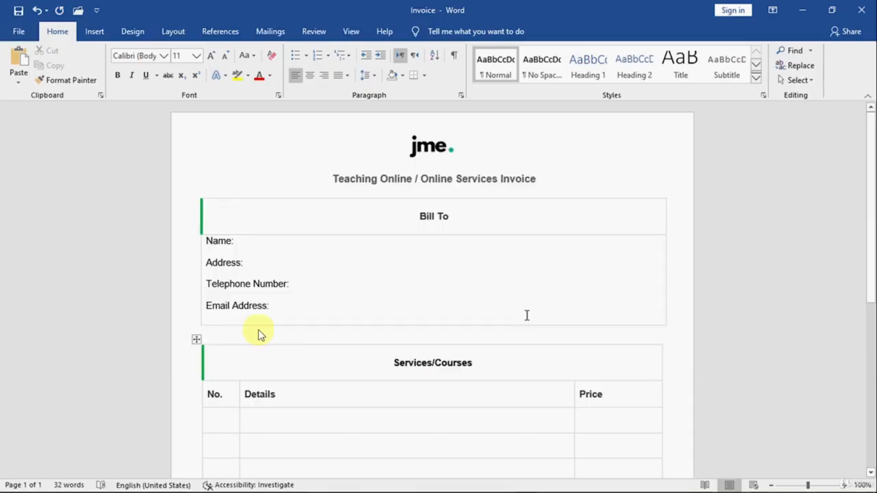
# Compare the billing section with the sample invoice in Word and return to Google Docs
pyautogui.hotkey('alt', 'Tab')
pyautogui.hotkey('alt', 'Tab')
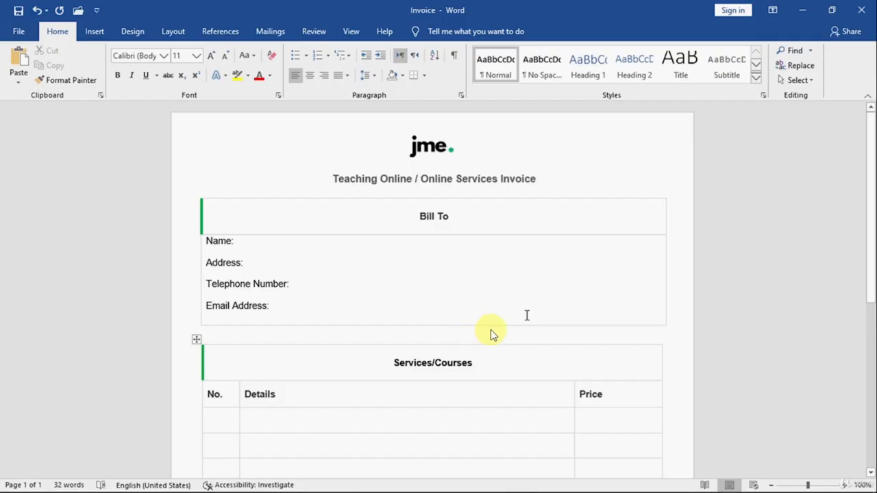
pyautogui.hotkey('alt', 'Tab')
pyautogui.hotkey('alt', 'Tab')
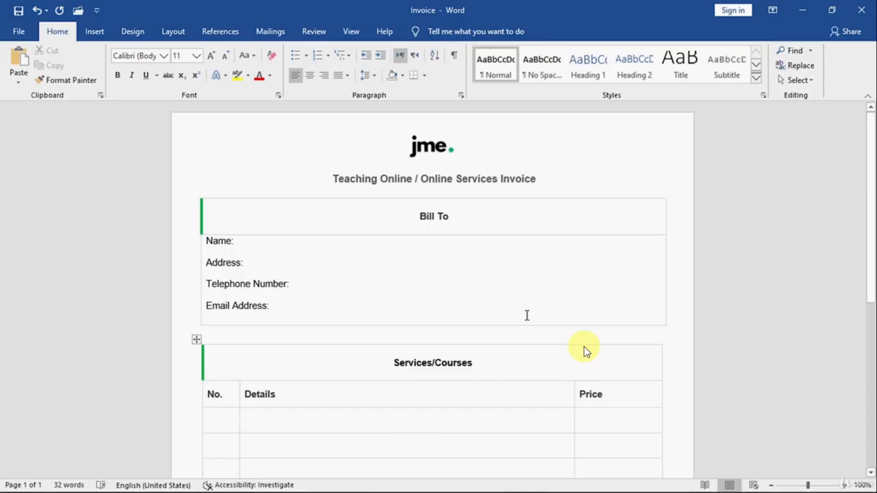
pyautogui.hotkey('alt', 'Tab')
# Set the font size of the "Bill to" heading to 12 and place the cursor after "Name:"
pyautogui.moveTo(429, 248); pyautogui.dragTo(389, 250)
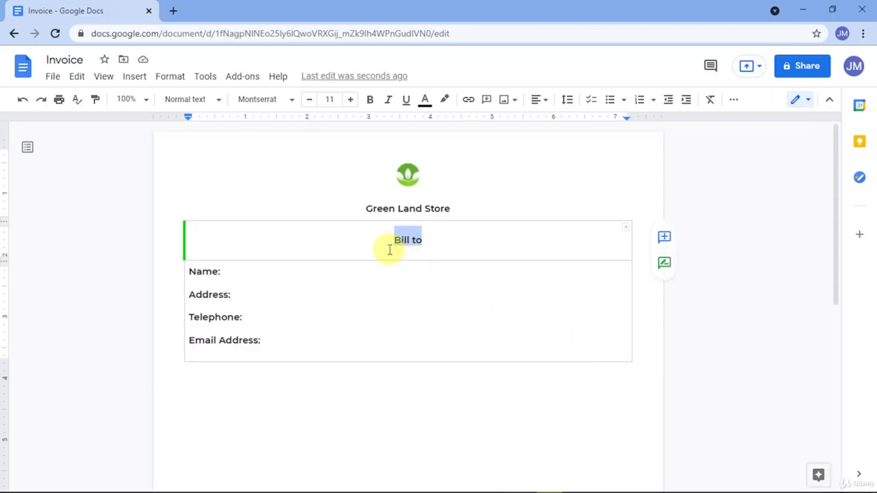
pyautogui.click(350, 102)
pyautogui.click(351, 102)
pyautogui.click(351, 101)
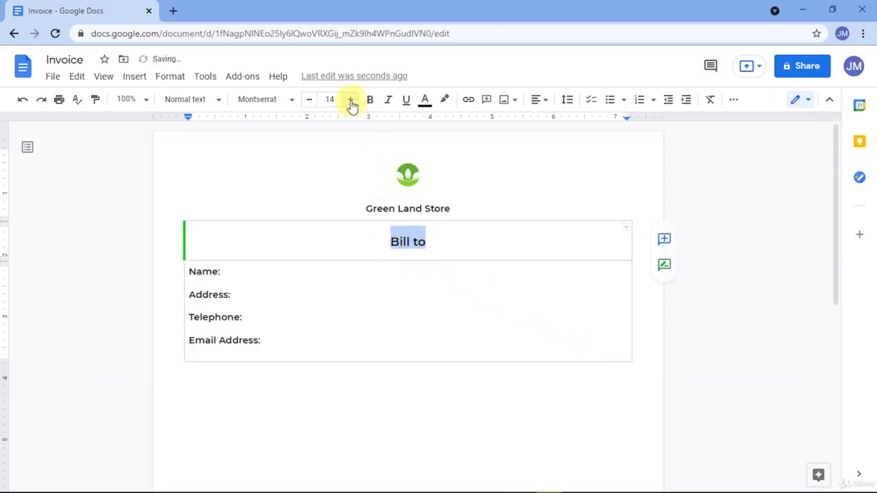
pyautogui.click(309, 104)
pyautogui.click(310, 110)
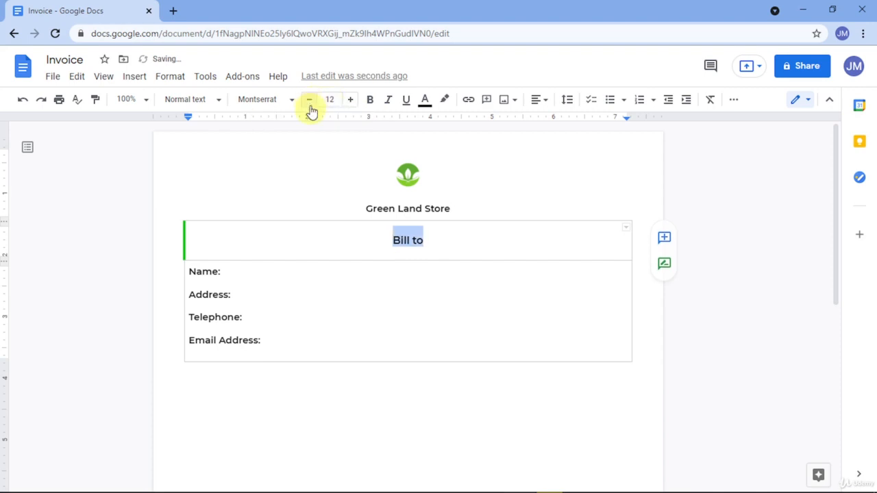
pyautogui.click(367, 275)
# Switch to the Word sample invoice to examine its services table layout and return to Google Docs
pyautogui.hotkey('alt', 'Tab')
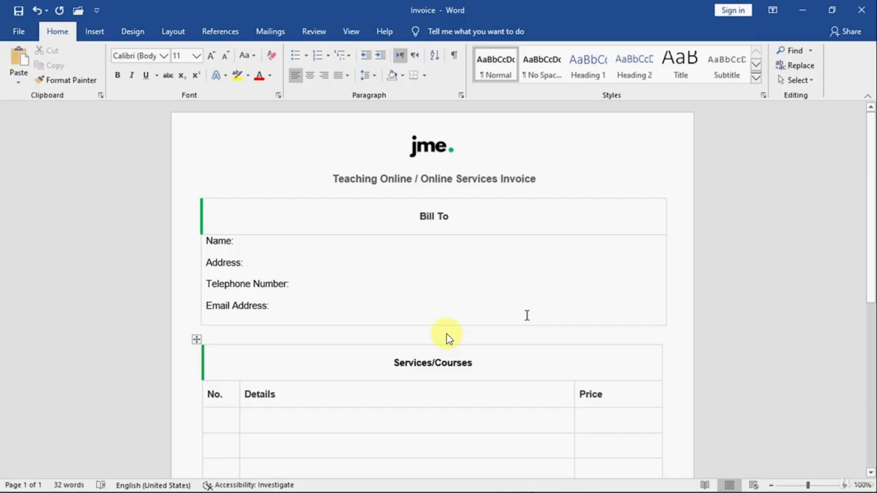
pyautogui.hotkey('alt', 'Tab')
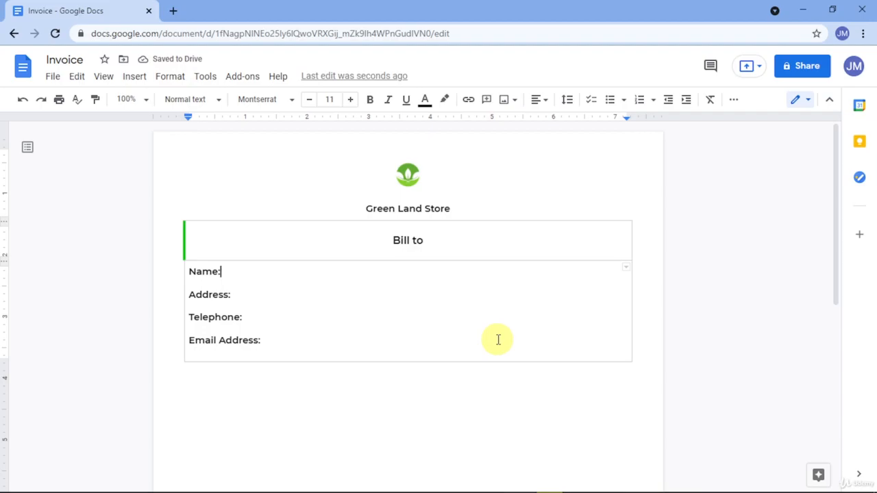
pyautogui.hotkey('alt', 'Tab')
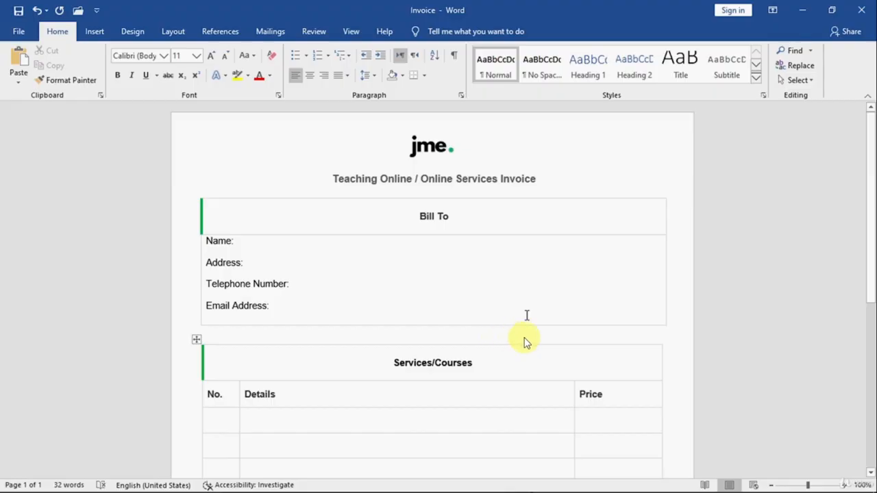
pyautogui.hotkey('alt', 'Tab')
# Insert a one-row, three-column table below the billing details, leaving a blank line between the two tables
pyautogui.scroll(-1, 525, 338)
pyautogui.click(298, 326)
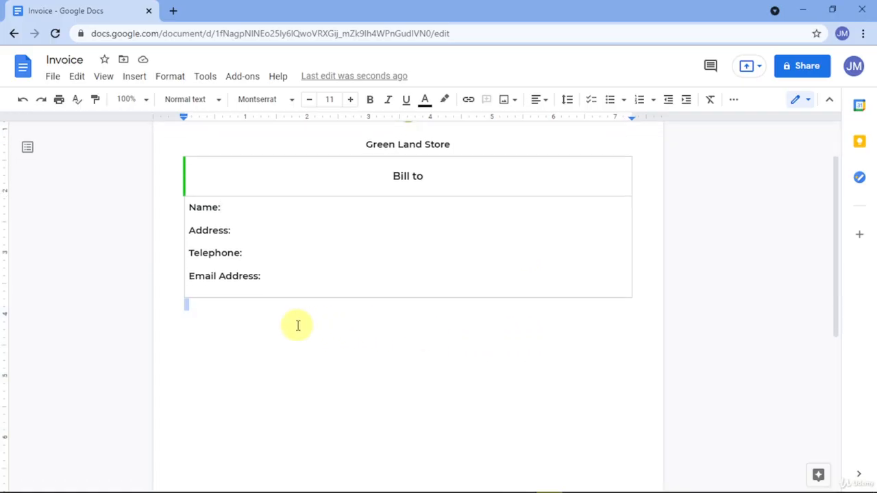
pyautogui.hotkey('alt', 'Tab')
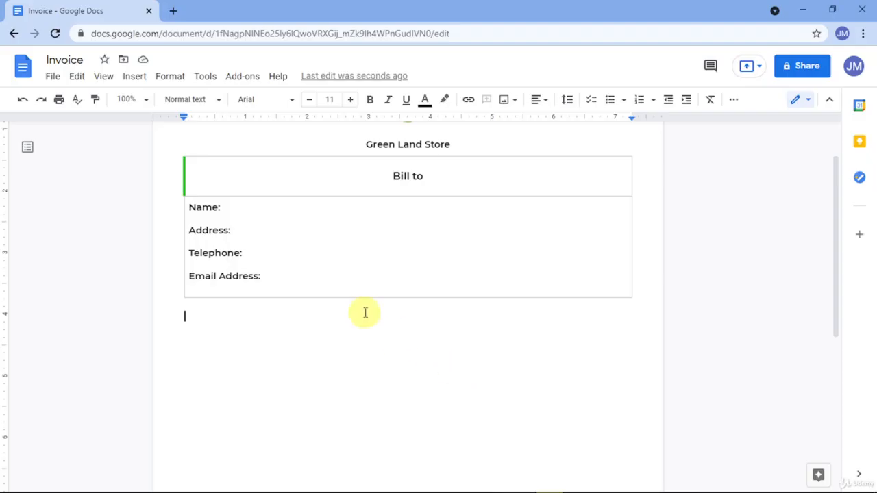
pyautogui.click(103, 78)
pyautogui.moveTo(132, 84)
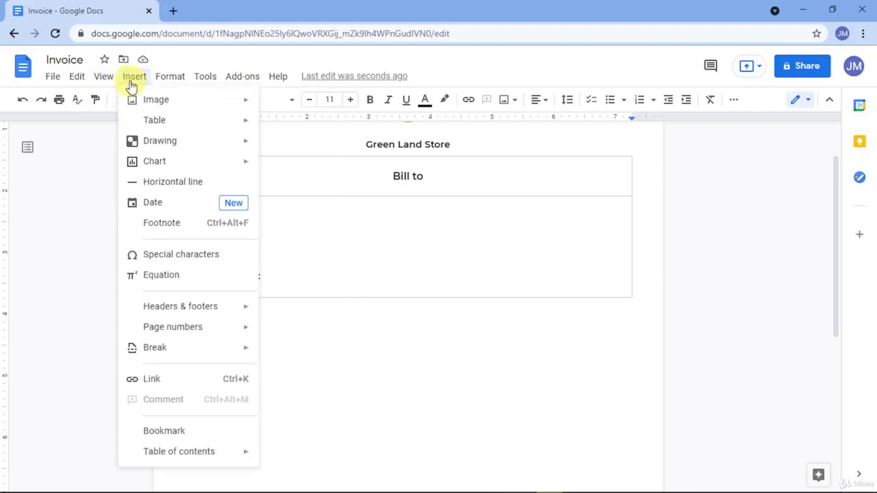
pyautogui.moveTo(240, 130)
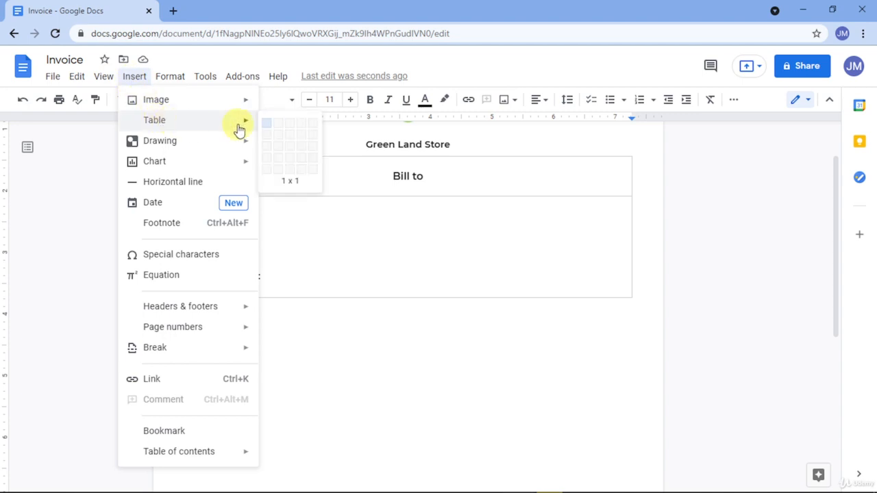
pyautogui.click(291, 130)
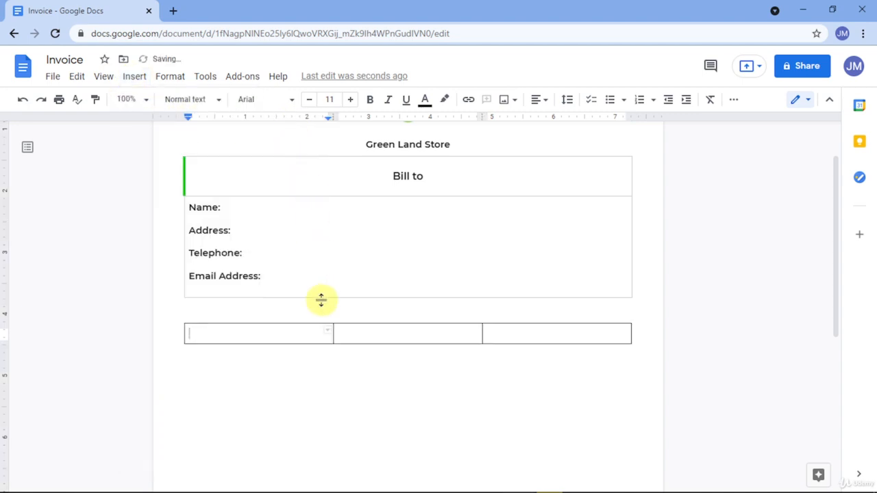
# Enter the column headings "No.", "Details" and "Price" in the new table, checking them against the Word sample
pyautogui.click(386, 336)
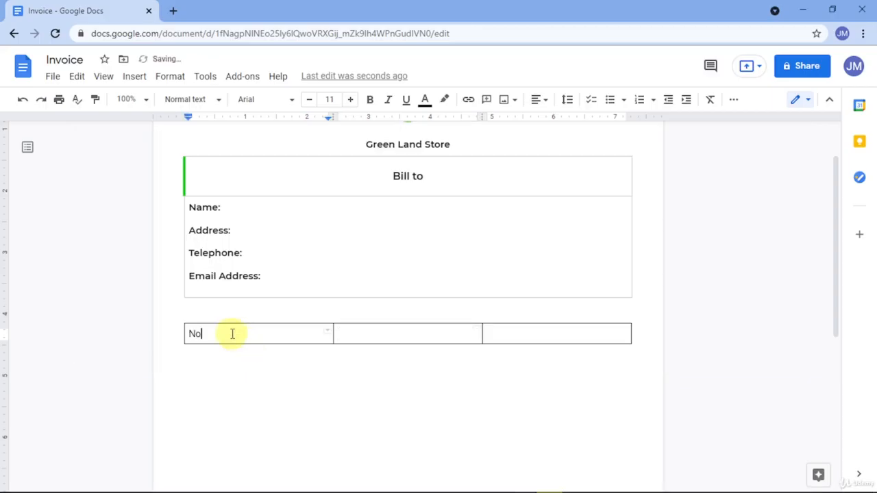
pyautogui.press('Tab')
pyautogui.hotkey('alt', 'Tab')
pyautogui.hotkey('alt', 'Tab')
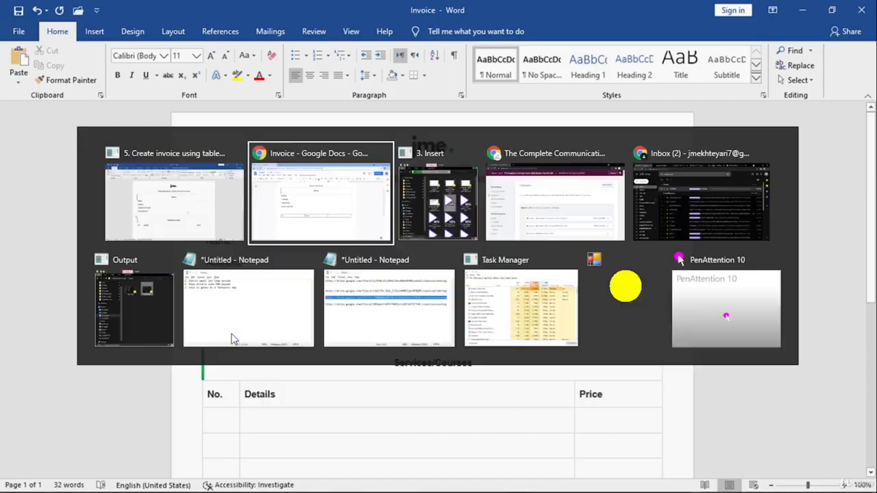
pyautogui.write('Pfri')
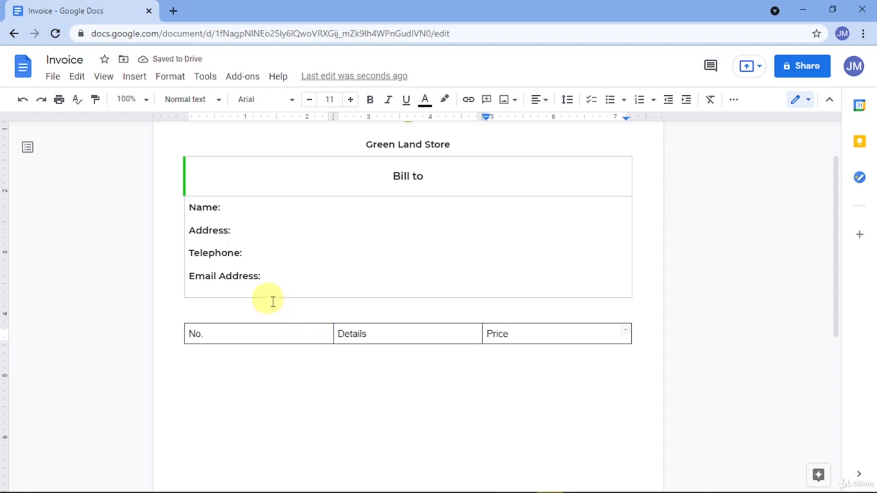
# Insert a row above the column headings in the lower table and merge its three cells into one
pyautogui.rightClick(394, 334)
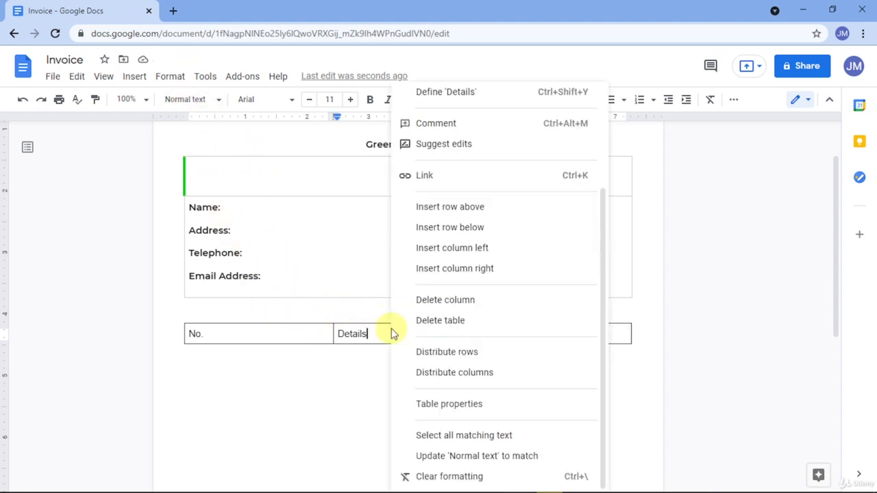
pyautogui.click(461, 212)
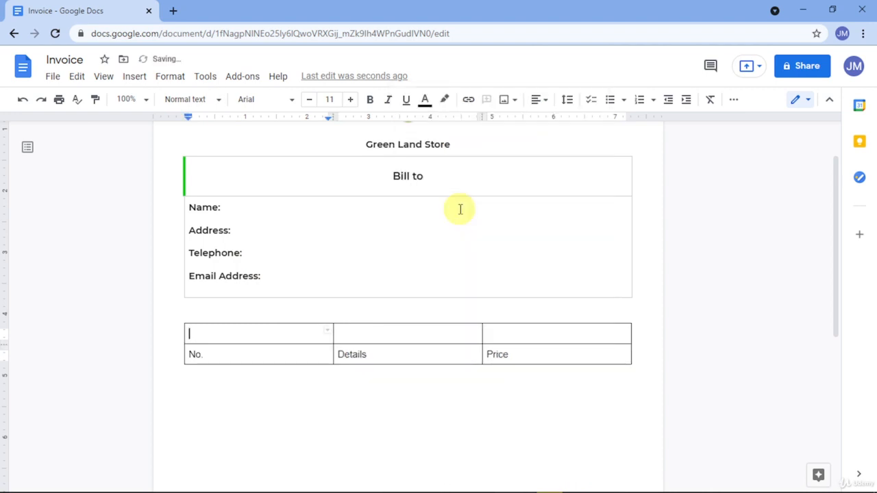
pyautogui.click(508, 334)
pyautogui.moveTo(508, 332); pyautogui.dragTo(320, 338)
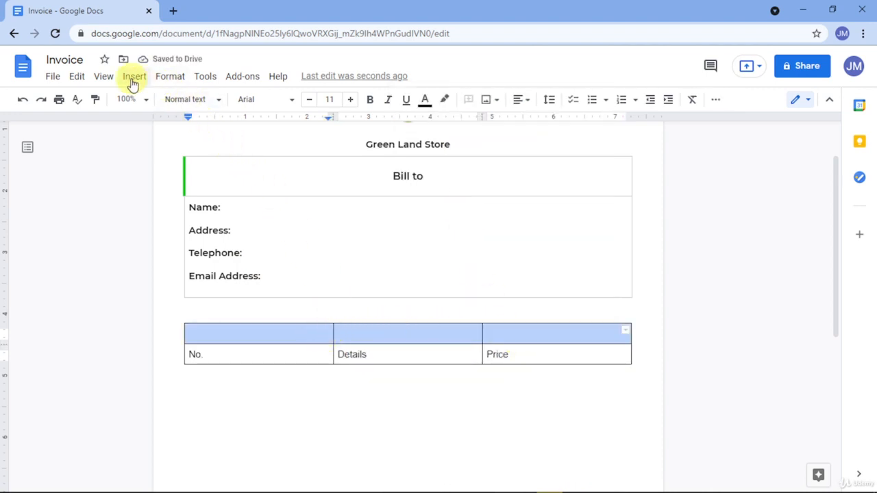
pyautogui.click(155, 81)
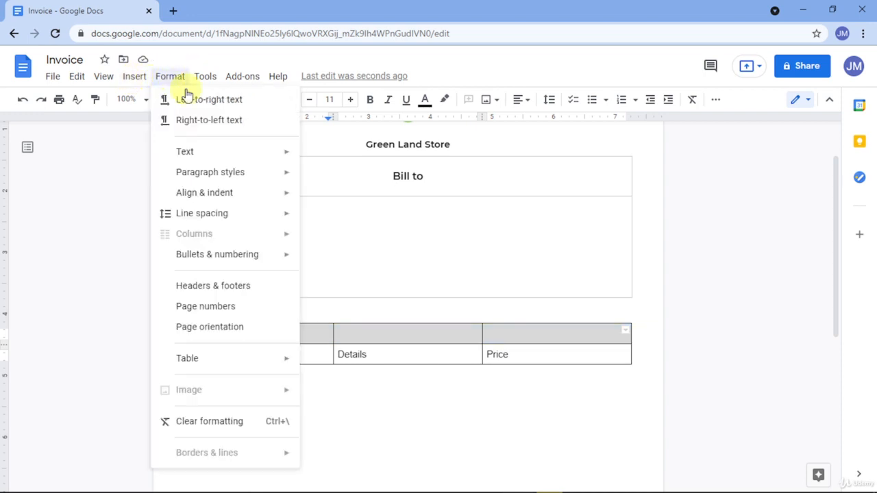
pyautogui.moveTo(249, 354)
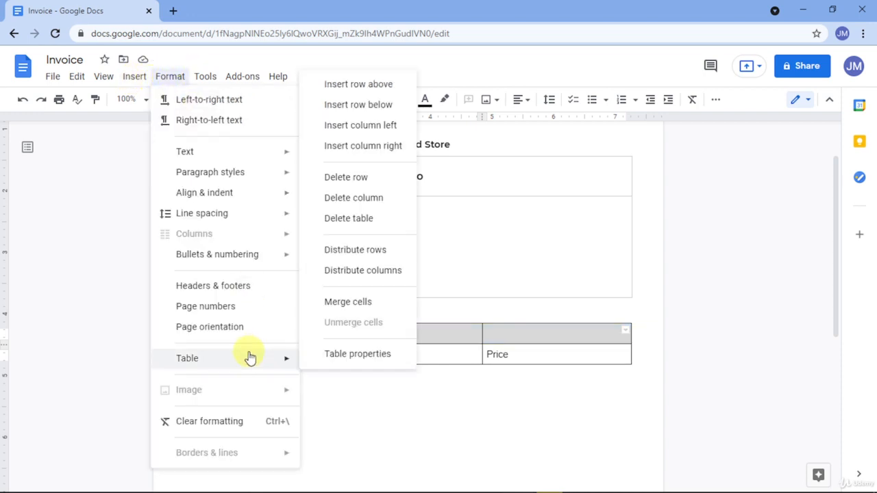
pyautogui.click(379, 308)
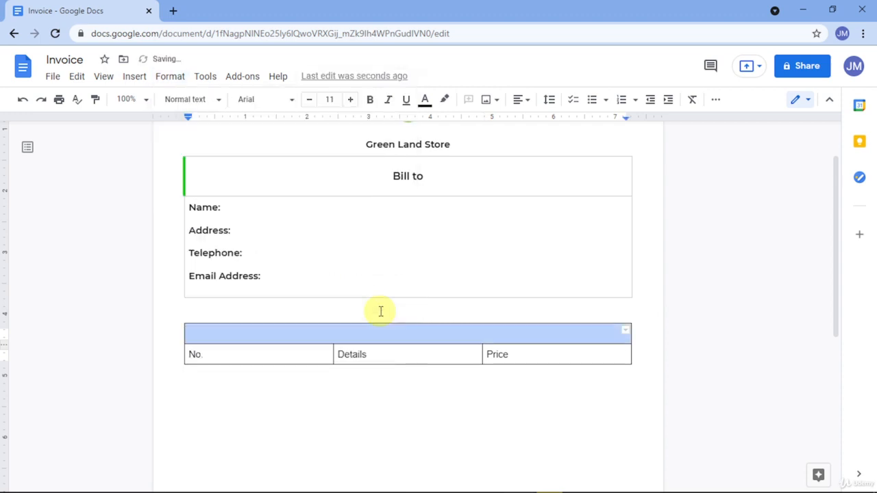
# Enter "Services" in the merged row and apply the paragraph formatting copied from the "Bill to" row
pyautogui.click(379, 329)
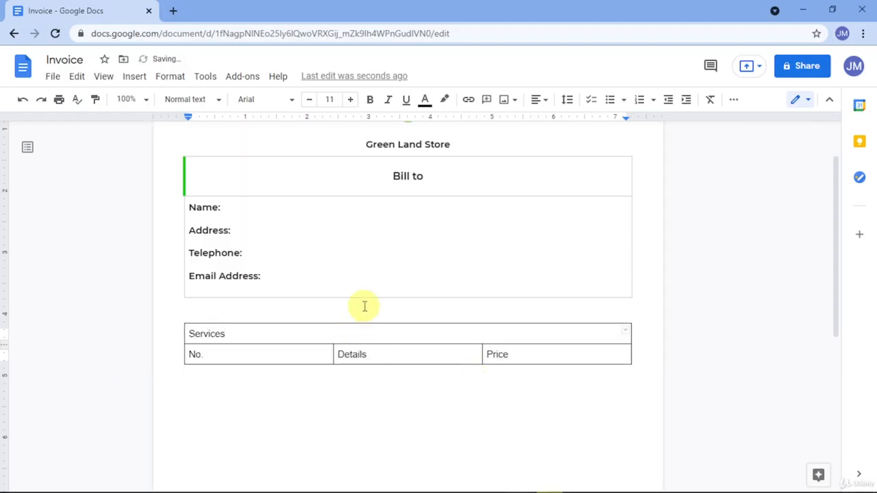
pyautogui.click(204, 175)
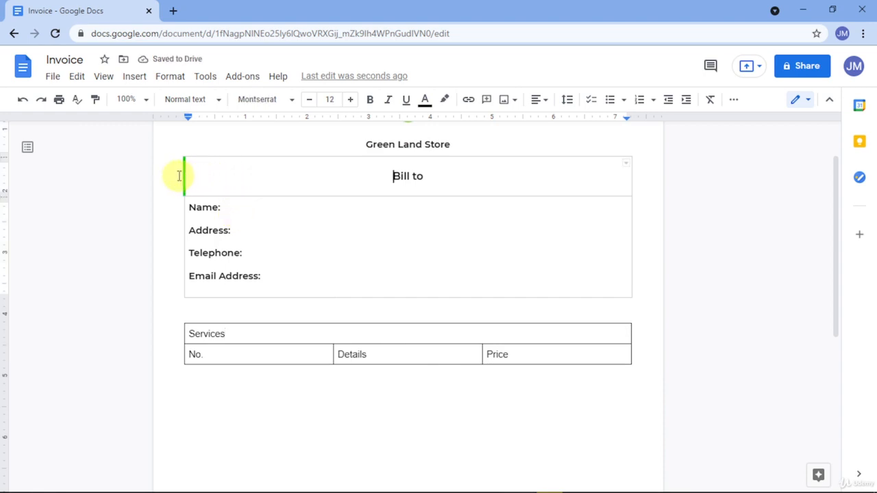
pyautogui.click(94, 99)
pyautogui.click(238, 331)
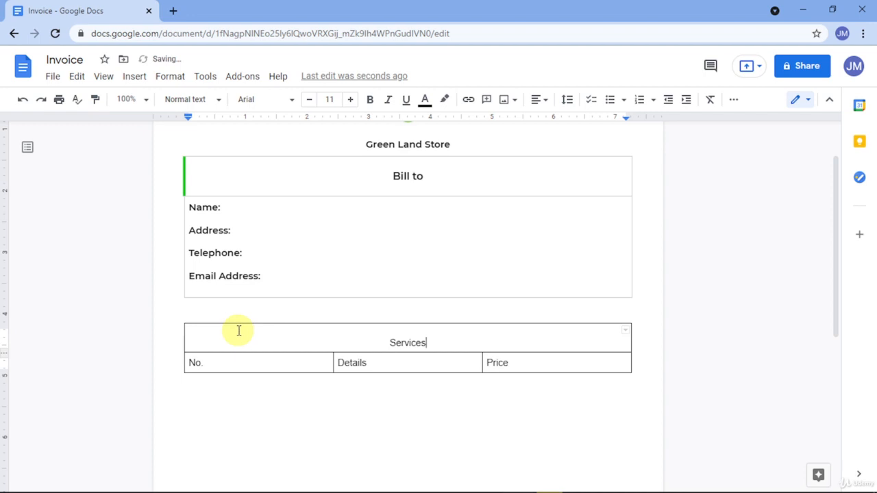
# Make the "Services" row slightly taller so there is space below the heading, keeping the heading centred
pyautogui.press('Return')
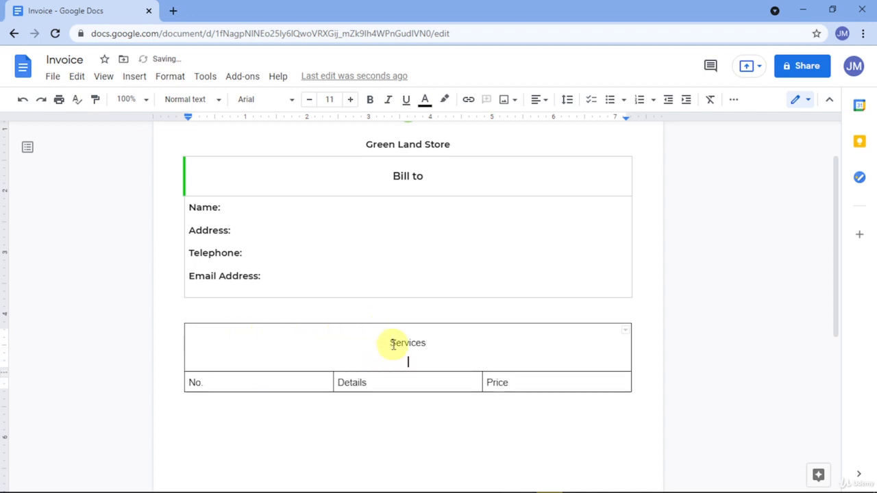
pyautogui.press('BackSpace')
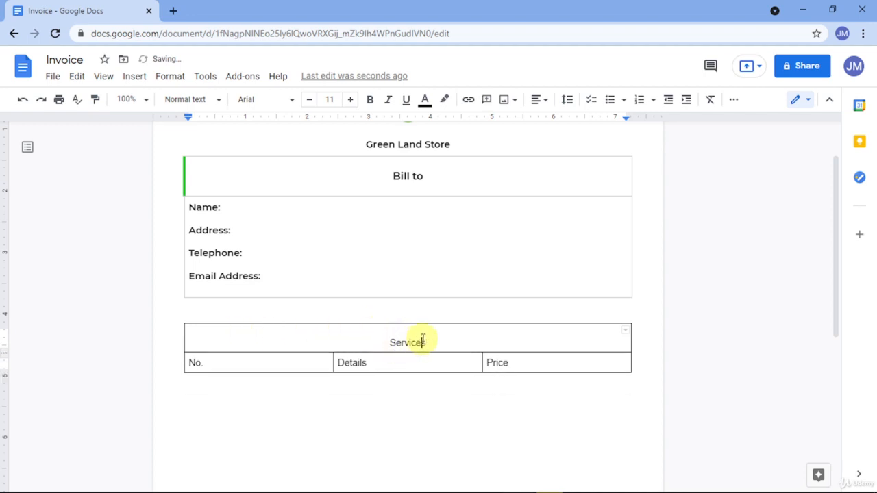
pyautogui.click(388, 343)
pyautogui.hotkey('ctrl', 'shift', 'l')
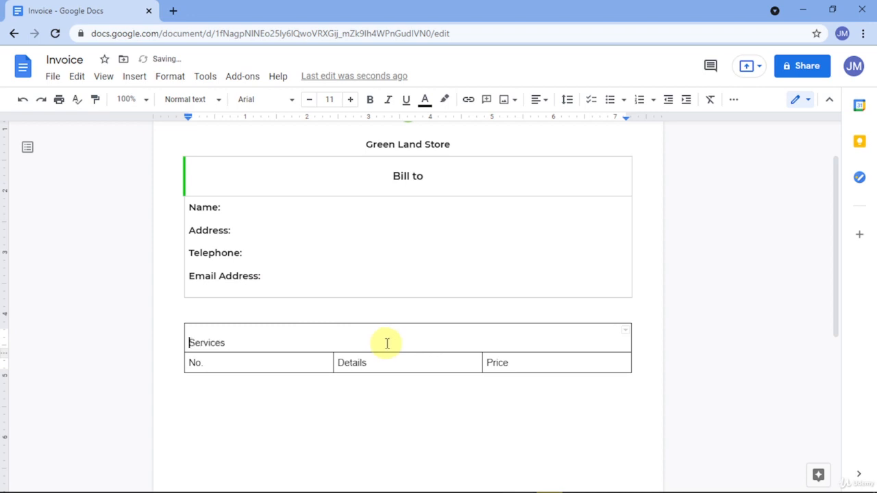
pyautogui.press('Return')
pyautogui.press('BackSpace')
pyautogui.moveTo(382, 350); pyautogui.dragTo(379, 361)
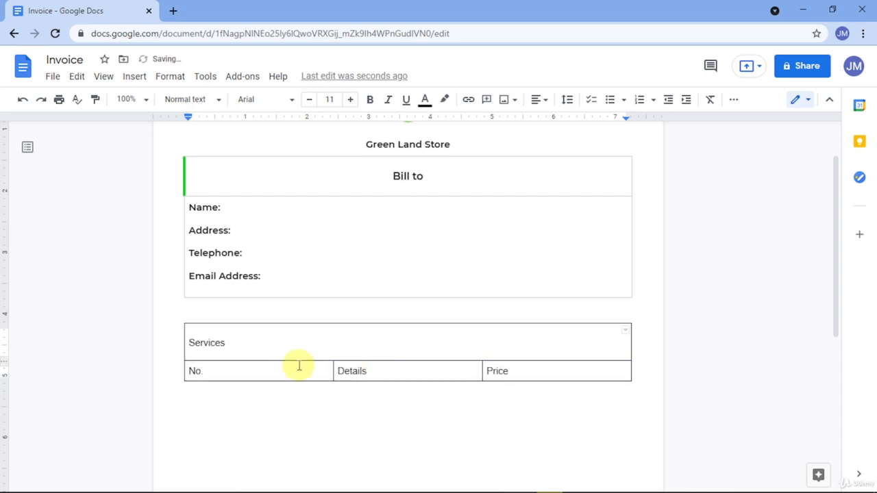
pyautogui.click(542, 99)
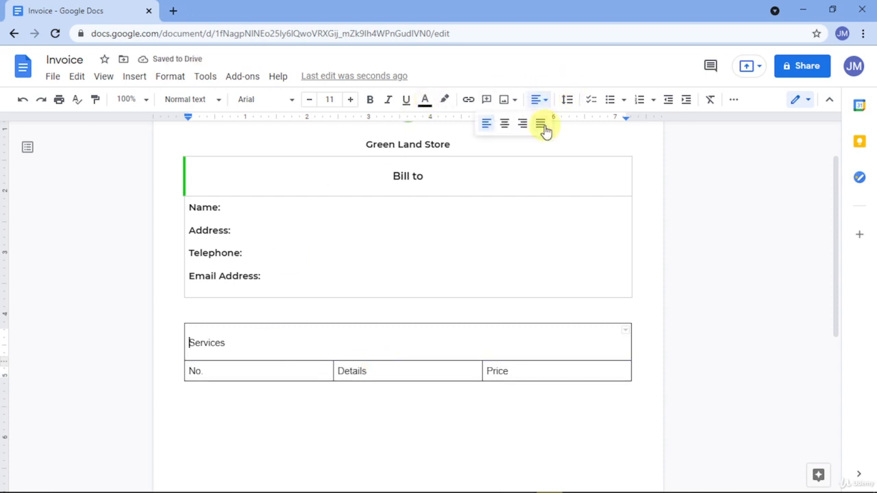
pyautogui.click(504, 124)
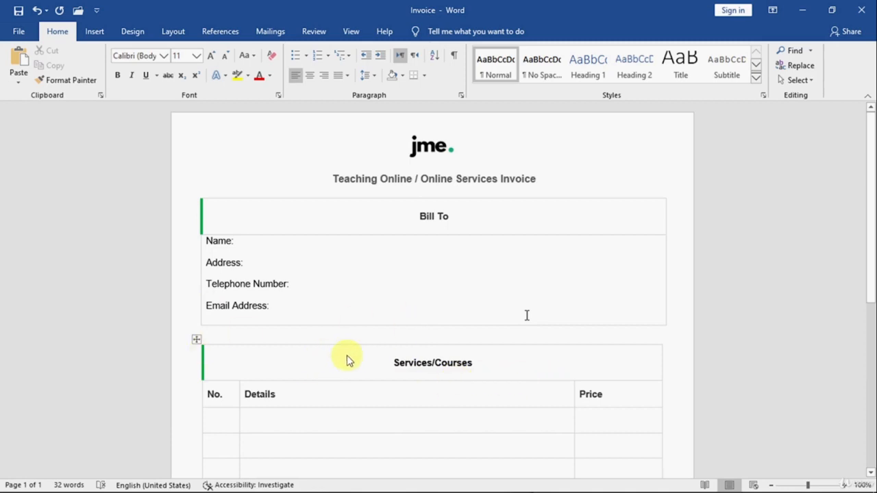
# Check the Word sample's table borders, return to Google Docs and change the services table's border colour to light grey
pyautogui.hotkey('alt', 'Tab')
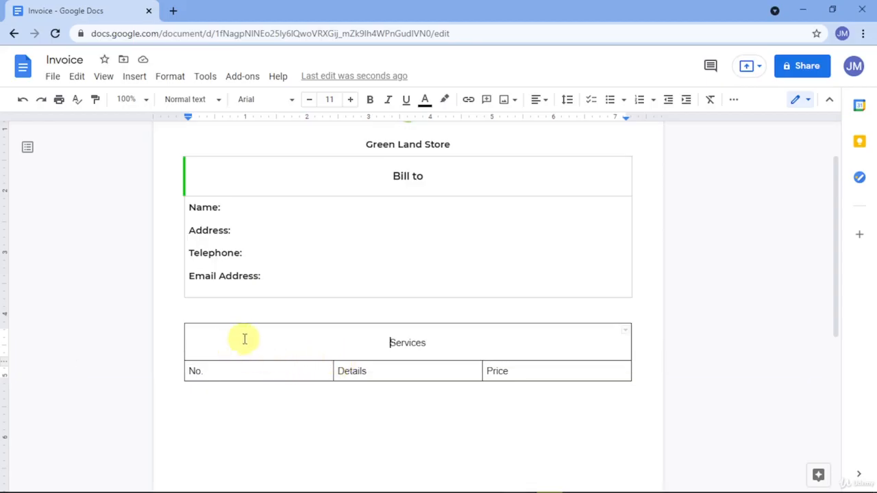
pyautogui.rightClick(276, 339)
pyautogui.click(313, 457)
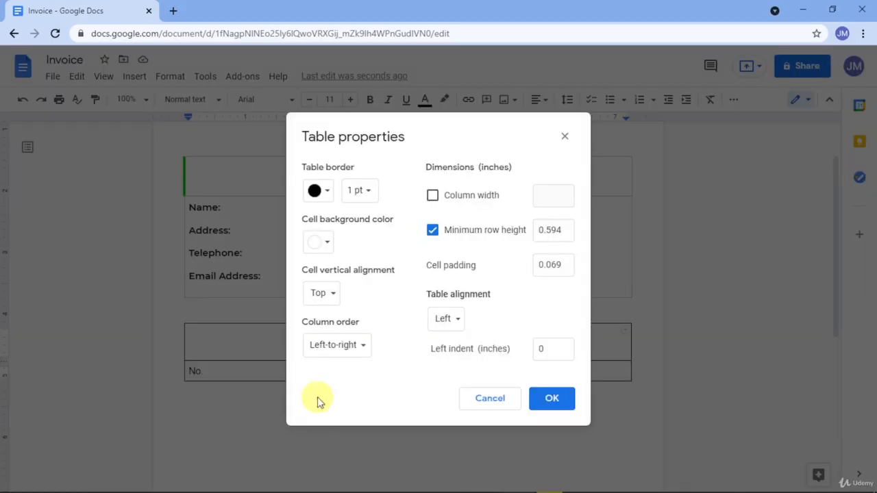
pyautogui.click(363, 191)
pyautogui.click(337, 196)
pyautogui.click(332, 200)
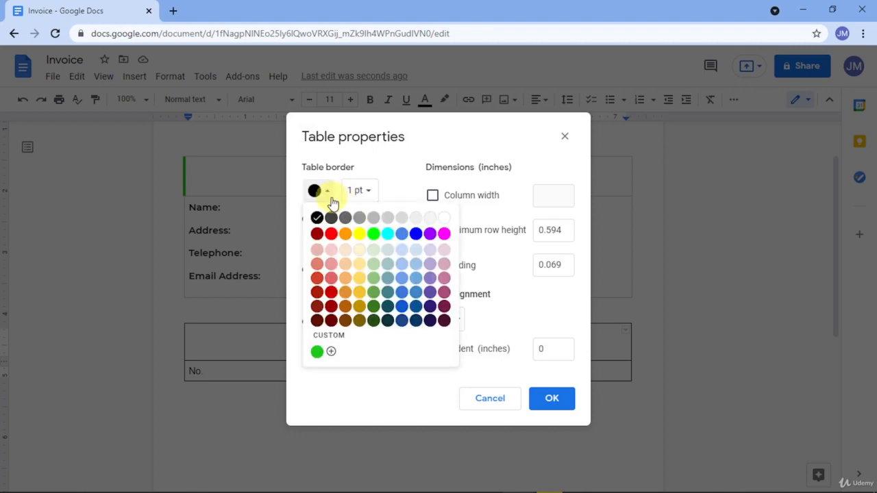
pyautogui.click(394, 218)
pyautogui.click(550, 398)
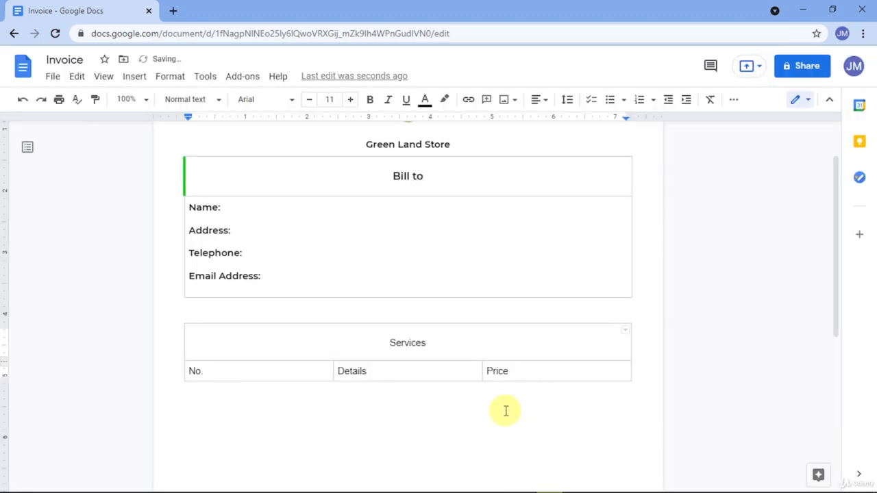
# Colour the left border of the "Services" row green and try thicker line weights on it, ending with 2.25 pt
pyautogui.click(184, 339)
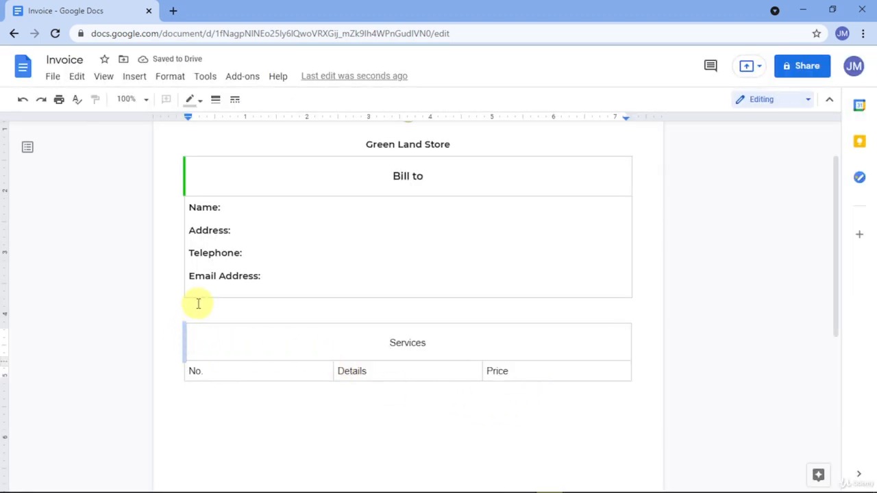
pyautogui.click(192, 99)
pyautogui.click(195, 258)
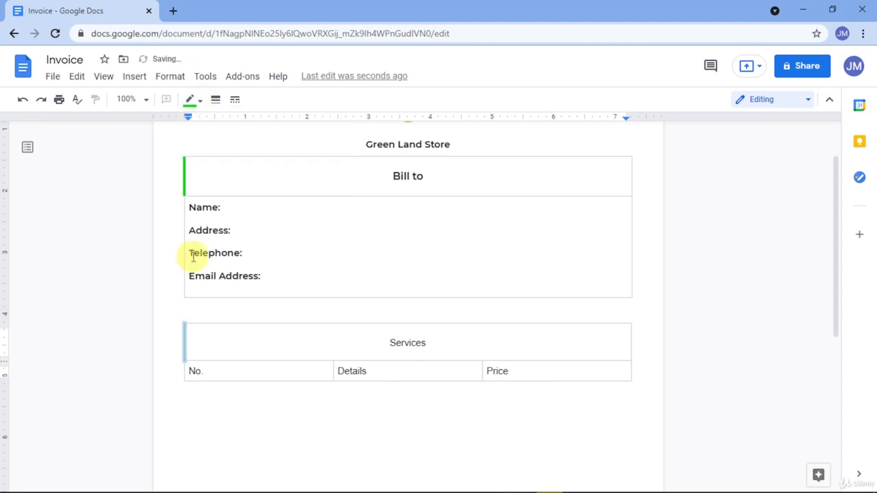
pyautogui.click(214, 101)
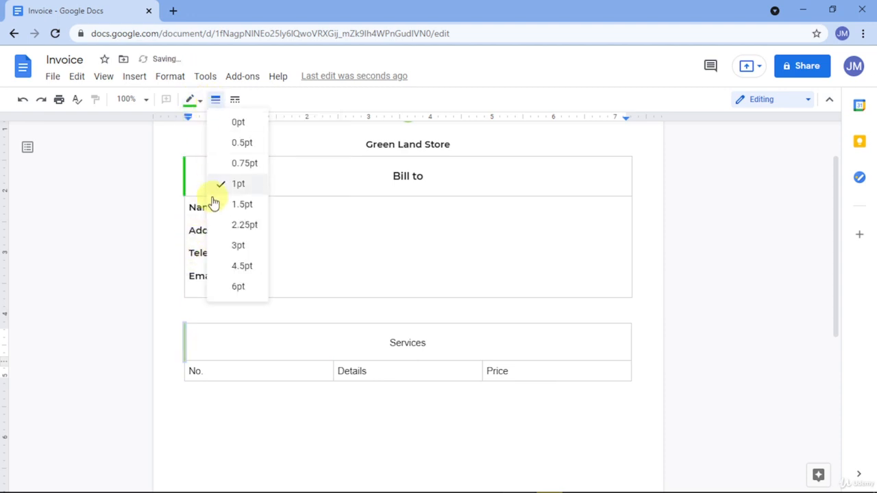
pyautogui.click(231, 273)
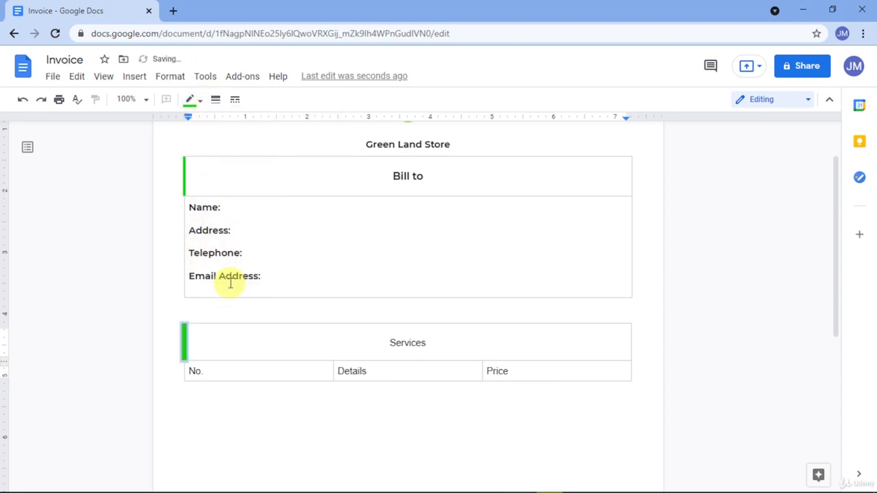
pyautogui.click(215, 100)
pyautogui.click(243, 247)
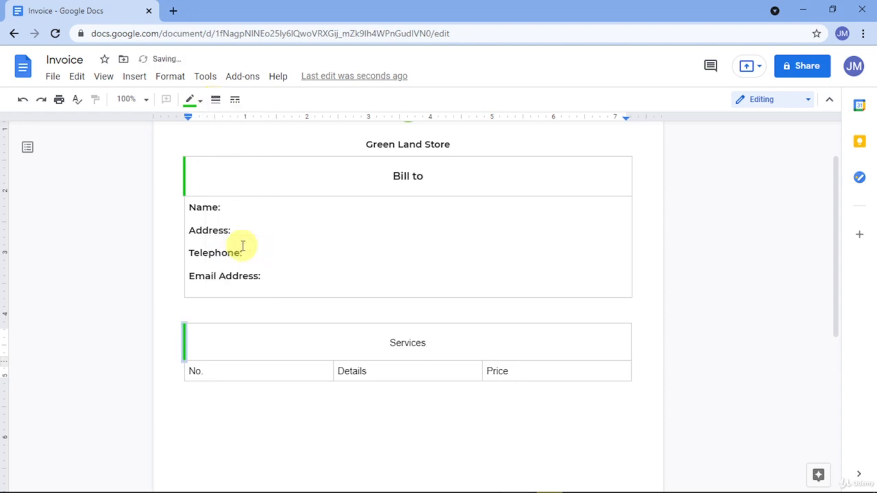
pyautogui.click(215, 100)
pyautogui.click(233, 226)
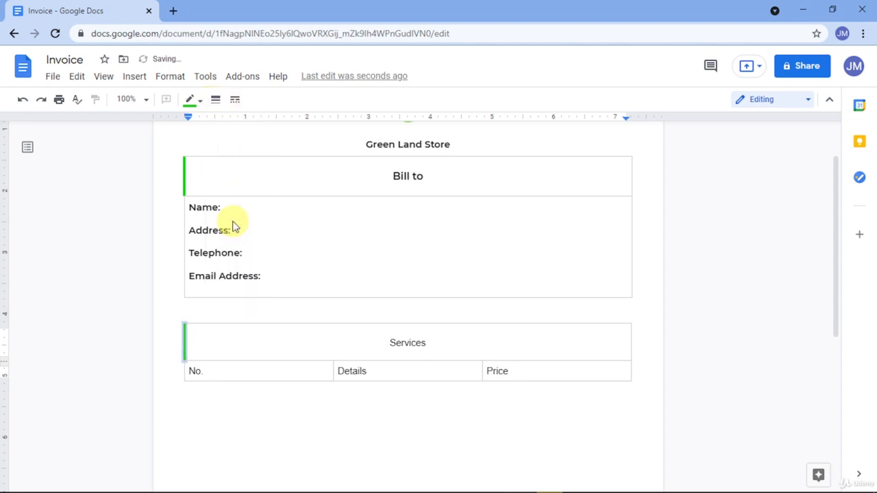
# Set the thickness of the "Services" row's green left border to 3 pt
pyautogui.click(238, 338)
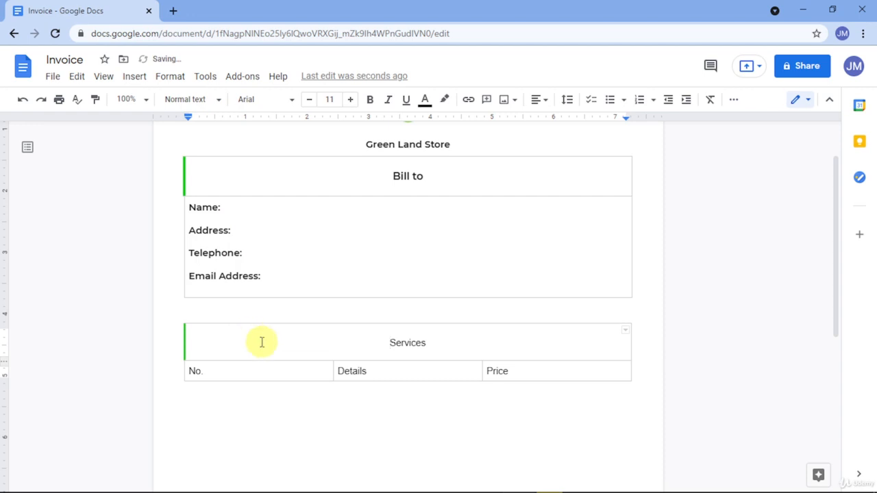
pyautogui.click(185, 344)
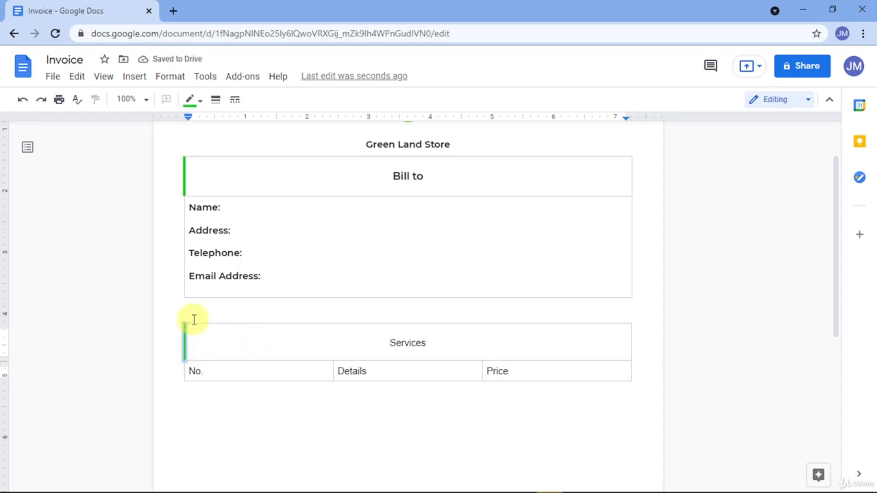
pyautogui.click(215, 100)
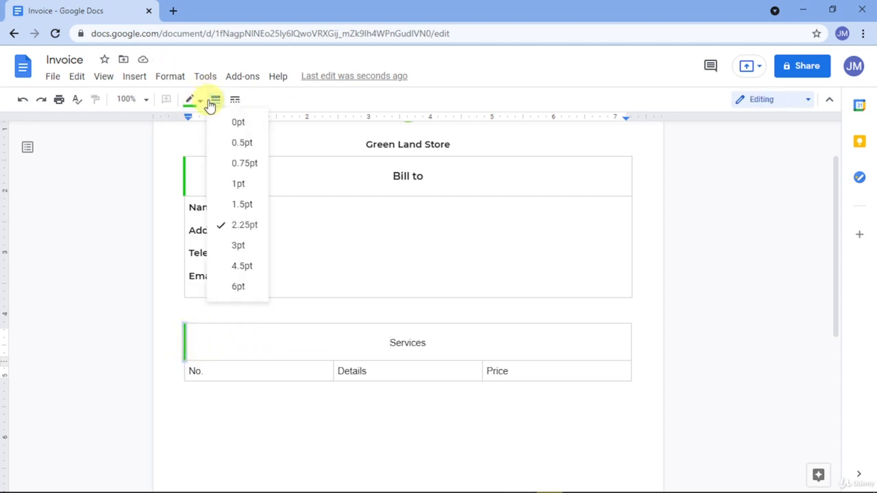
pyautogui.click(237, 246)
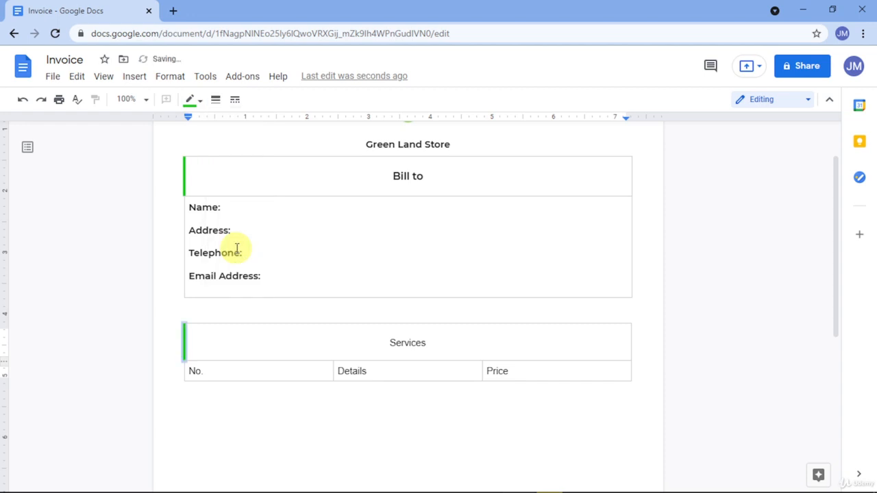
pyautogui.click(259, 328)
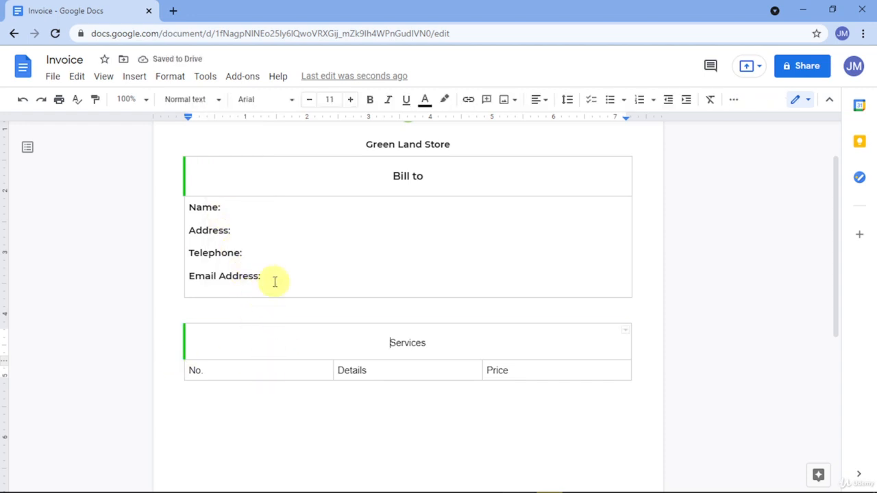
# Copy the text formatting of the "Bill to" heading onto the "Services" heading
pyautogui.doubleClick(402, 176)
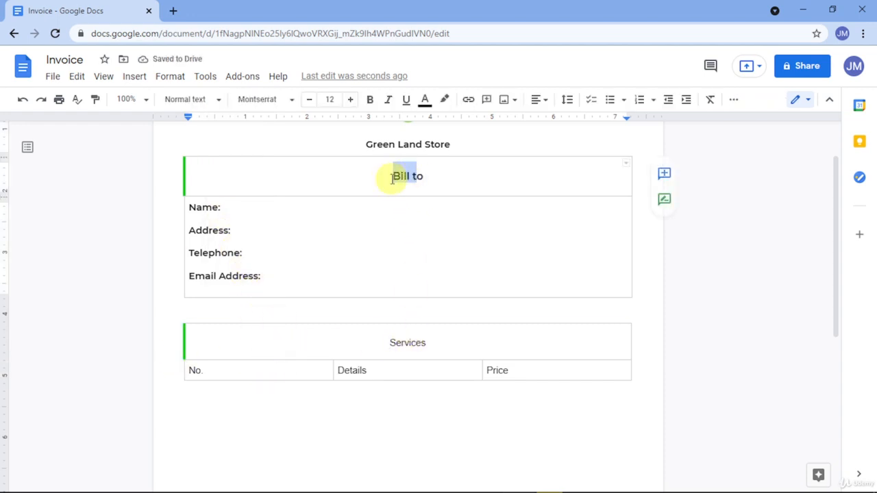
pyautogui.click(95, 102)
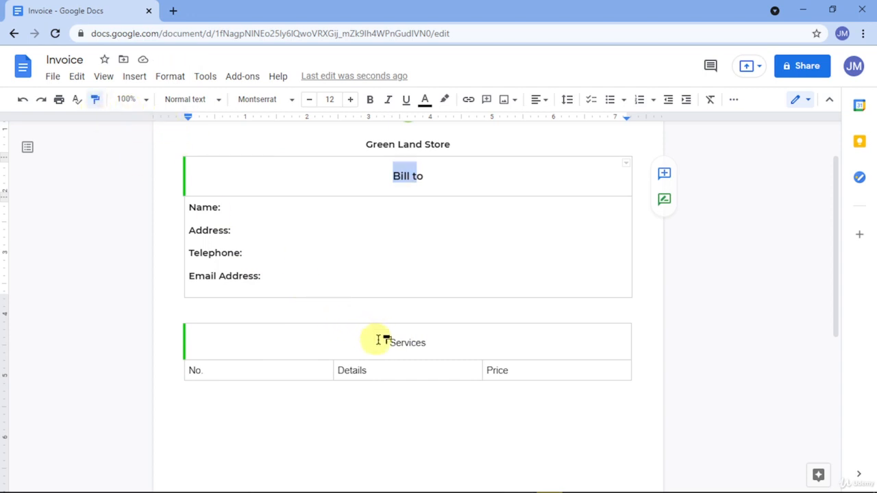
pyautogui.moveTo(379, 340); pyautogui.dragTo(430, 345)
pyautogui.click(393, 366)
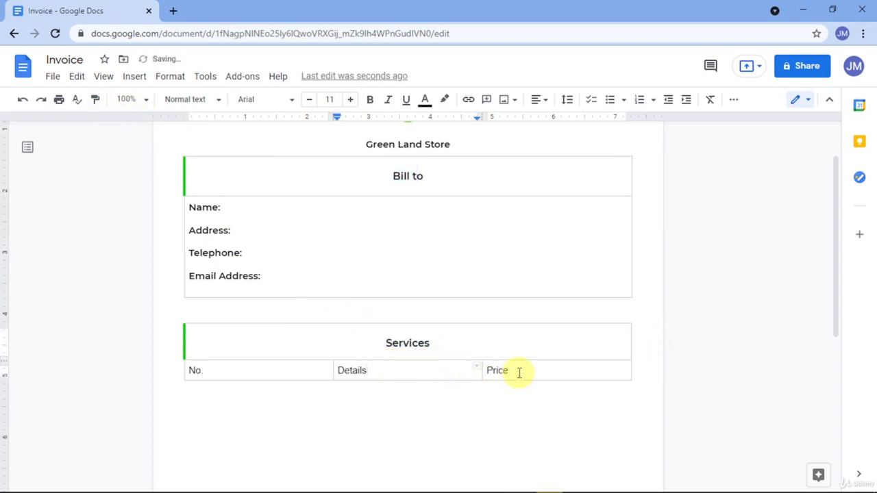
# Apply the "Services" heading's text formatting to the "No.", "Details" and "Price" headings and set their font size to 11
pyautogui.doubleClick(497, 370)
pyautogui.doubleClick(407, 344)
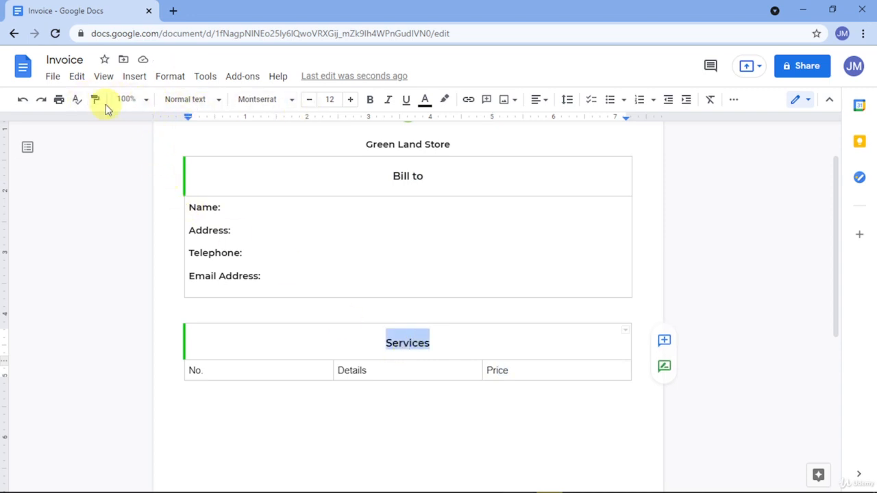
pyautogui.moveTo(249, 368)
pyautogui.mouseDown()
pyautogui.moveTo(524, 373)
pyautogui.moveTo(267, 372)
pyautogui.mouseUp()
pyautogui.click(310, 100)
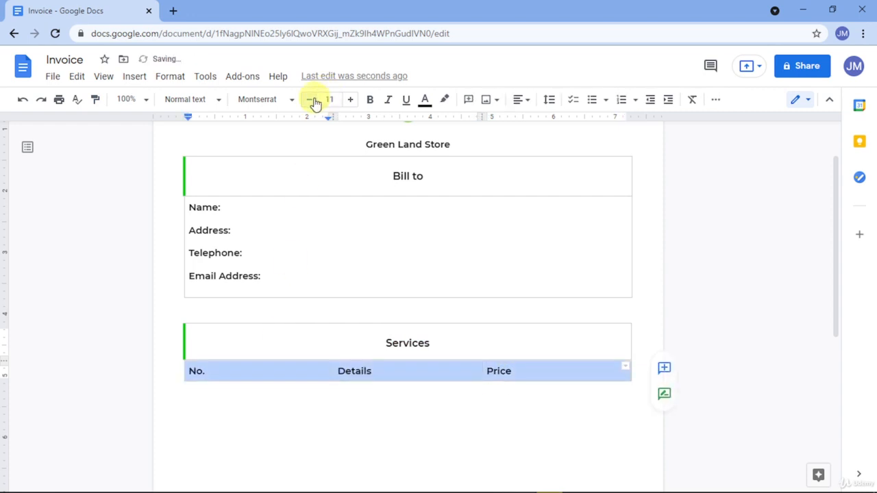
# Set the "No.", "Details" and "Price" headings to font size 10 and add empty rows beneath them down to near the page's end
pyautogui.click(313, 101)
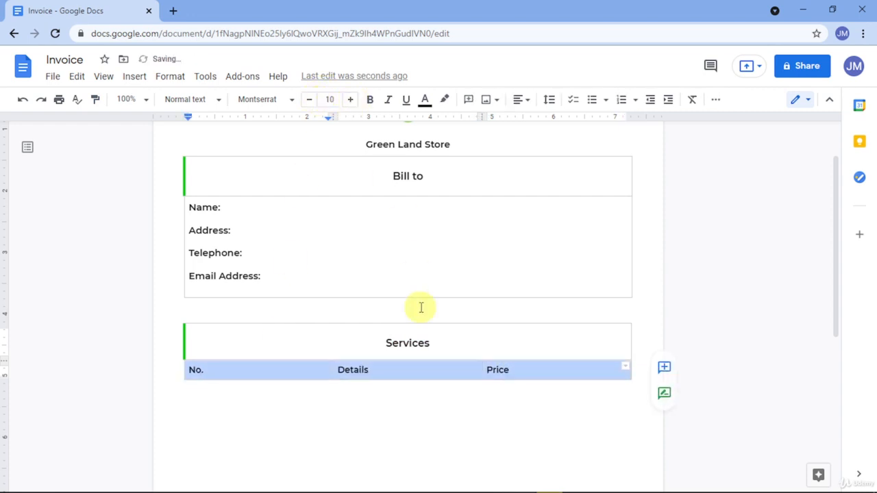
pyautogui.click(514, 370)
pyautogui.press('Tab')
pyautogui.press('Tab')
pyautogui.press('Tab')
pyautogui.press('Tab')
pyautogui.press('Tab')
pyautogui.press('Tab')
pyautogui.press('Tab')
pyautogui.press('Tab')
pyautogui.press('Tab')
pyautogui.press('Tab')
pyautogui.press('Tab')
pyautogui.press('Tab')
pyautogui.press('Tab')
pyautogui.press('Tab')
pyautogui.press('Tab')
pyautogui.press('Tab')
pyautogui.press('Tab')
pyautogui.press('Tab')
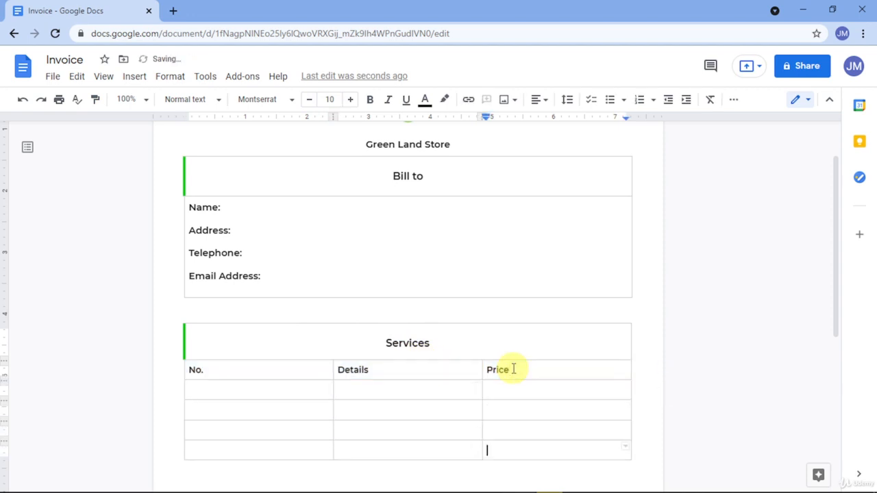
pyautogui.scroll(-3, 515, 364)
pyautogui.press('Tab')
pyautogui.press('Tab')
pyautogui.press('Tab')
pyautogui.press('Tab')
pyautogui.press('Tab')
pyautogui.press('Tab')
pyautogui.press('Tab')
pyautogui.press('Tab')
pyautogui.press('Tab')
pyautogui.press('Tab')
pyautogui.press('Tab')
pyautogui.press('Tab')
pyautogui.press('Tab')
pyautogui.press('Tab')
pyautogui.press('Tab')
pyautogui.press('Tab')
pyautogui.press('Tab')
pyautogui.press('Tab')
pyautogui.press('Tab')
pyautogui.press('Tab')
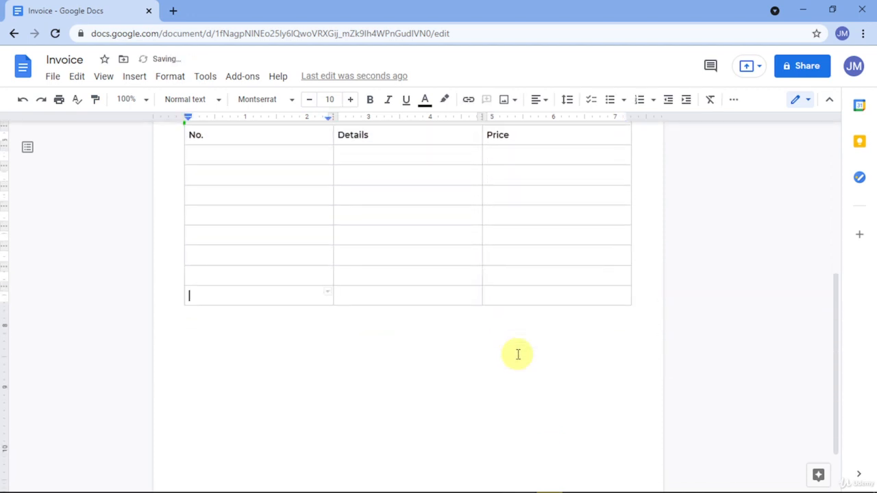
pyautogui.press('Tab')
pyautogui.scroll(-1, 517, 354)
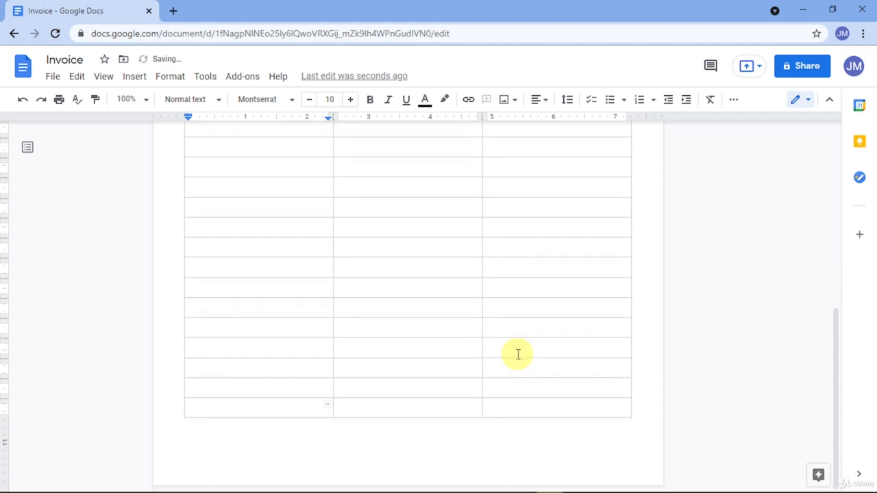
# Undo the addition of the last empty row in the Services table
pyautogui.doubleClick(384, 408)
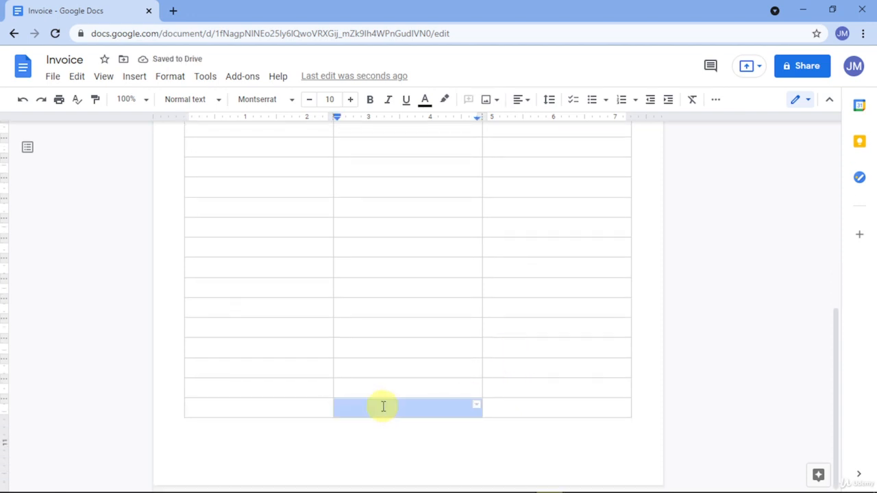
pyautogui.click(394, 409)
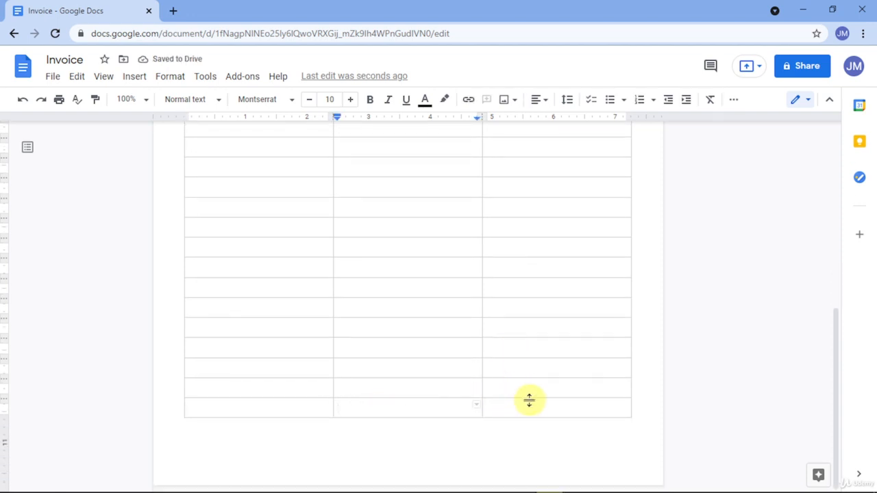
pyautogui.hotkey('ctrl', 'z')
# Merge the first two cells of the Services table's last row and enter a centred "Total" label in the merged cell
pyautogui.click(411, 390)
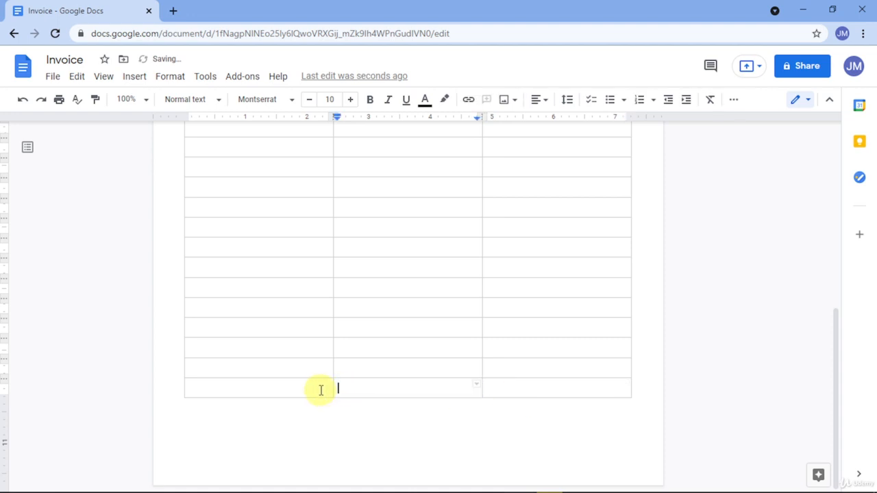
pyautogui.keyDown('shift'); pyautogui.click(320, 390); pyautogui.keyUp('shift')
pyautogui.rightClick(321, 390)
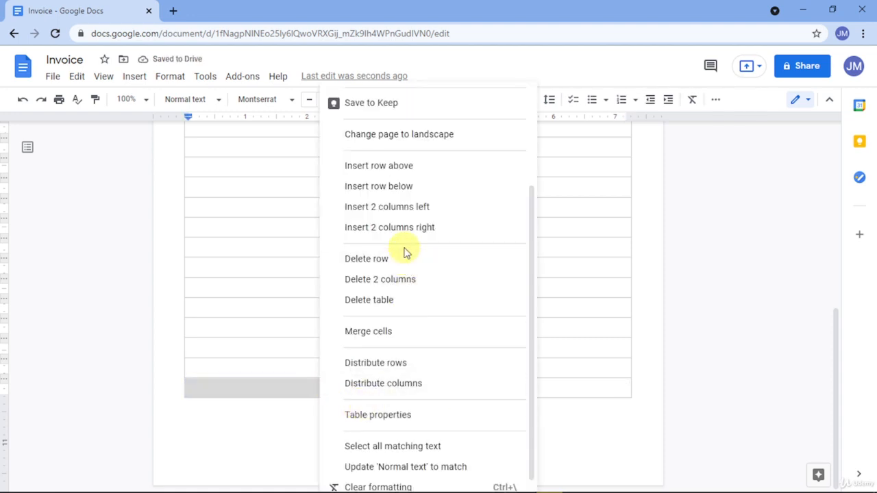
pyautogui.click(400, 331)
pyautogui.click(368, 394)
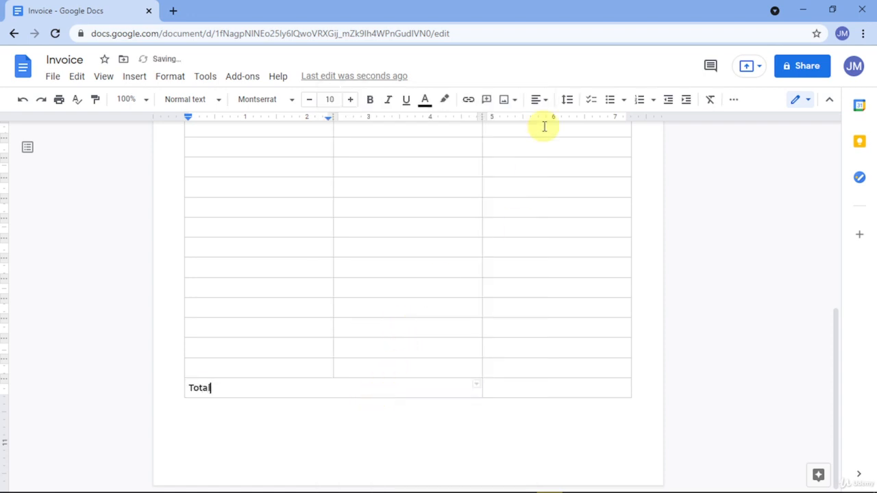
pyautogui.click(545, 100)
pyautogui.click(505, 125)
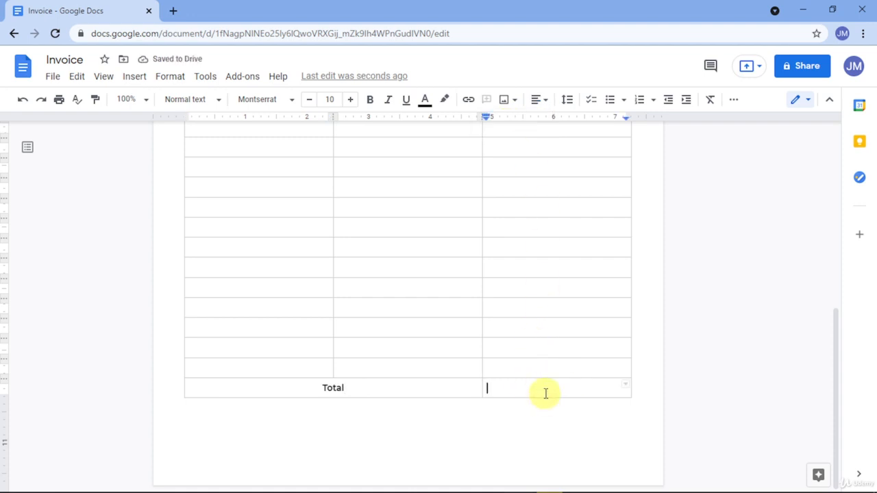
# Select the empty line directly below the "Total" row of the Services table
pyautogui.scroll(4, 509, 382)
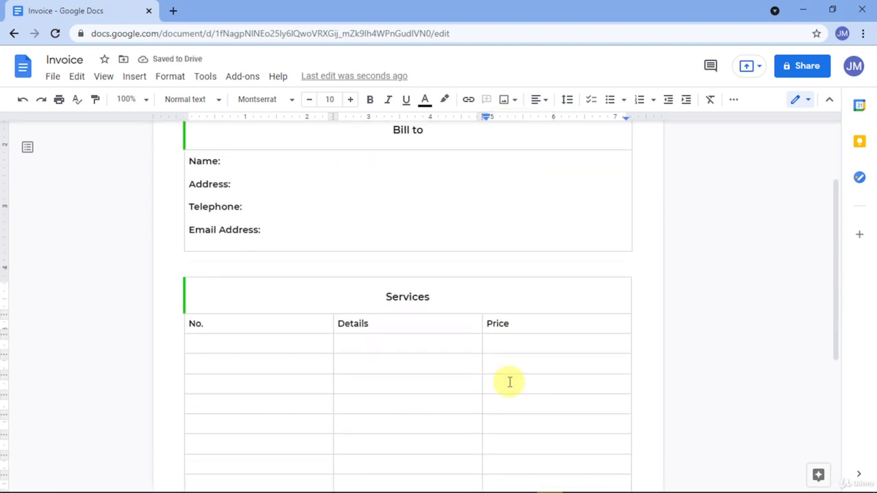
pyautogui.scroll(3, 483, 336)
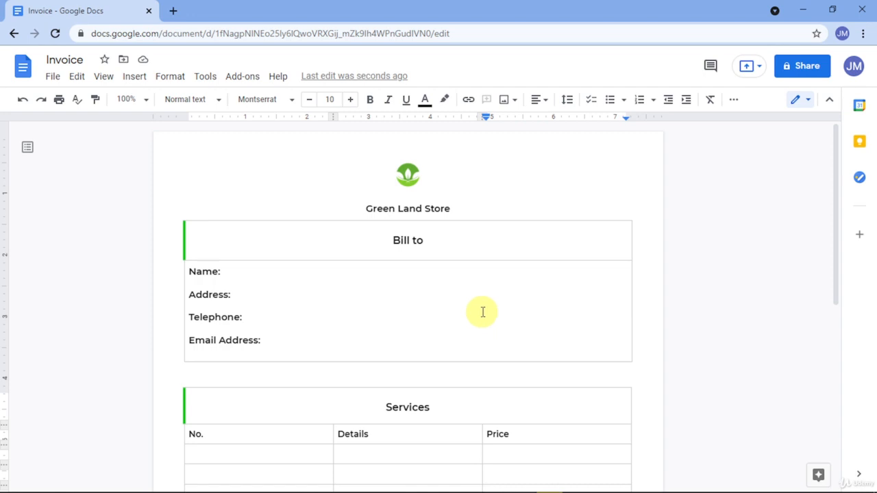
pyautogui.scroll(-6, 482, 312)
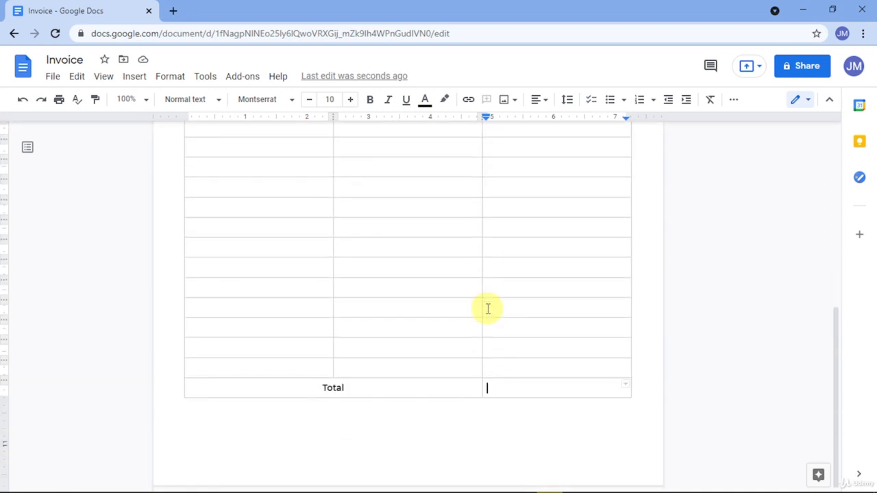
pyautogui.scroll(4, 488, 306)
pyautogui.scroll(-4, 488, 317)
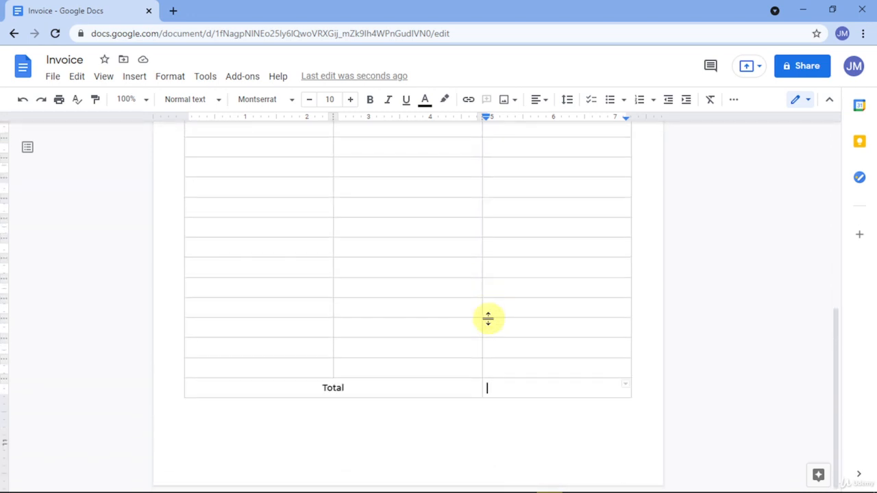
pyautogui.click(353, 414)
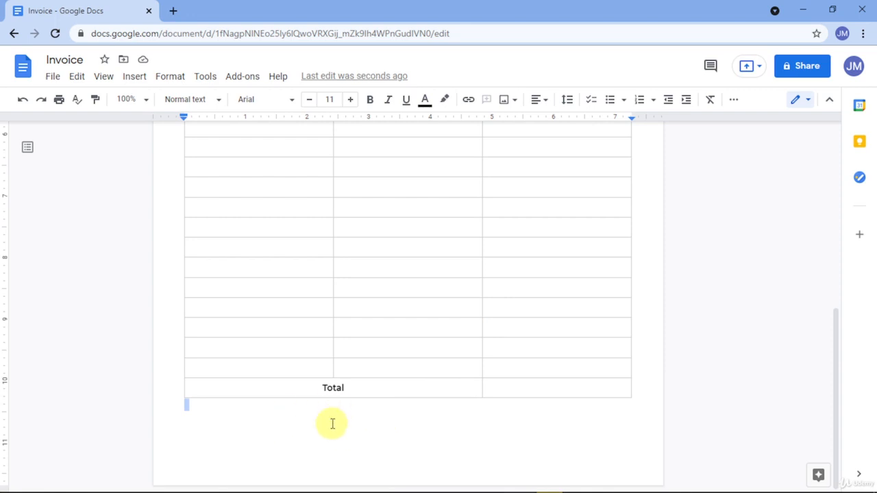